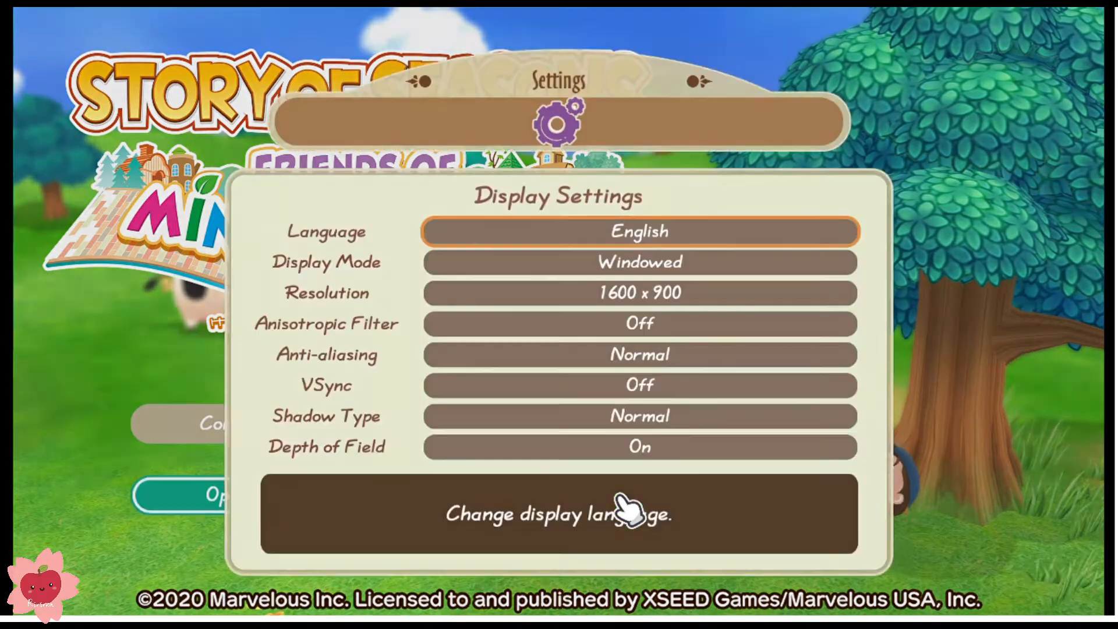
key("s")
key("s")
key("s")
key("s")
key("s")
key("s")
key("s")
key("s")
key("s")
key("s")
key("s")
key("BackSpace")
key("w")
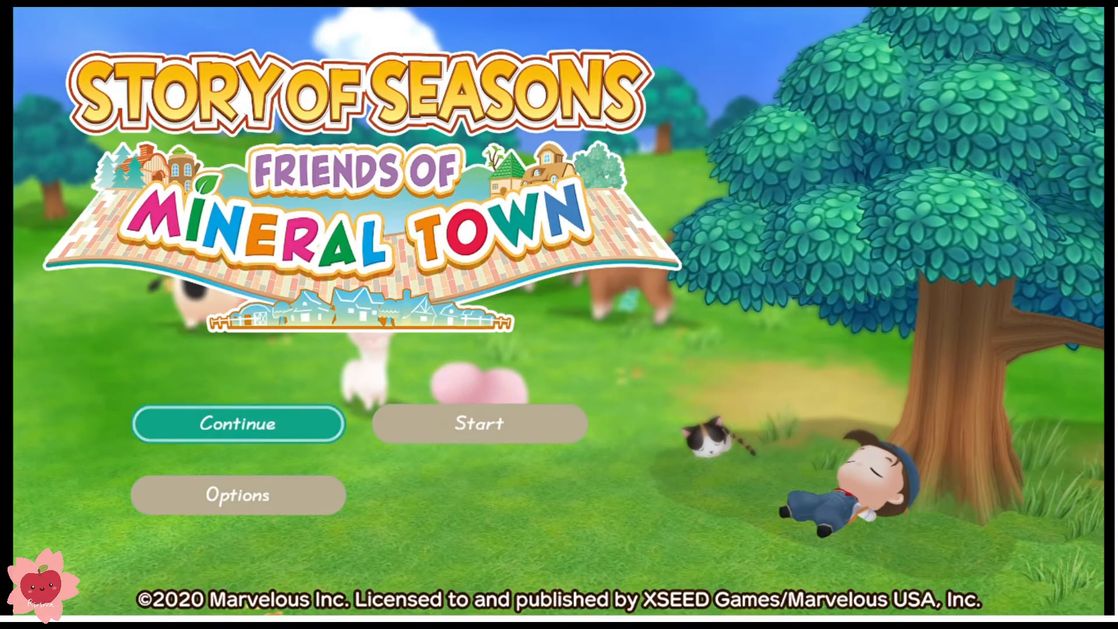
key("Return")
key("BackSpace")
key("d")
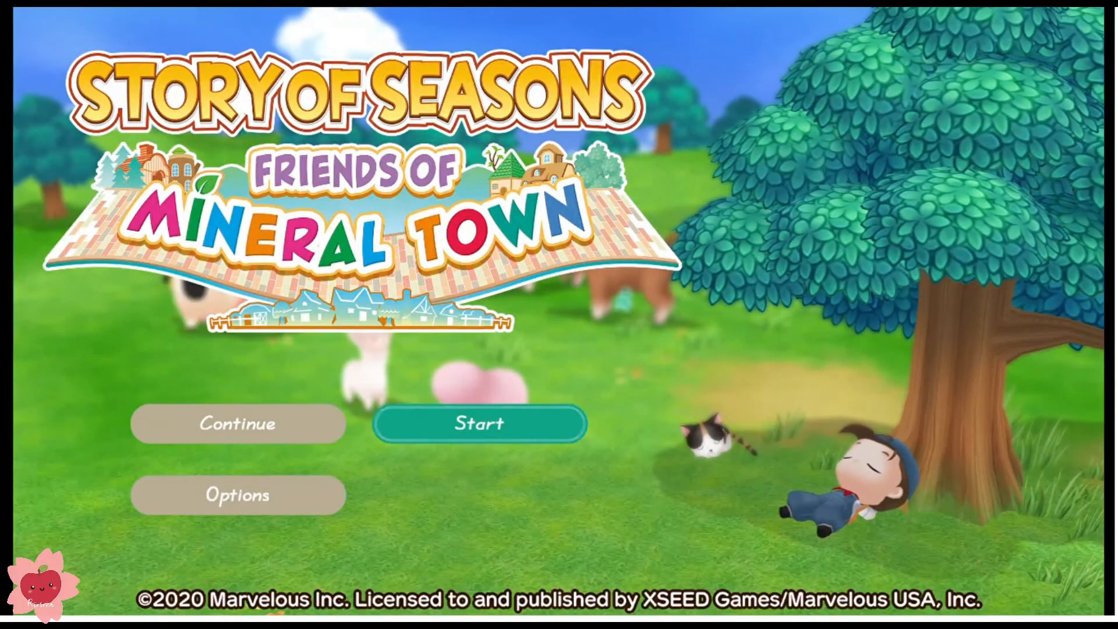
key("Return")
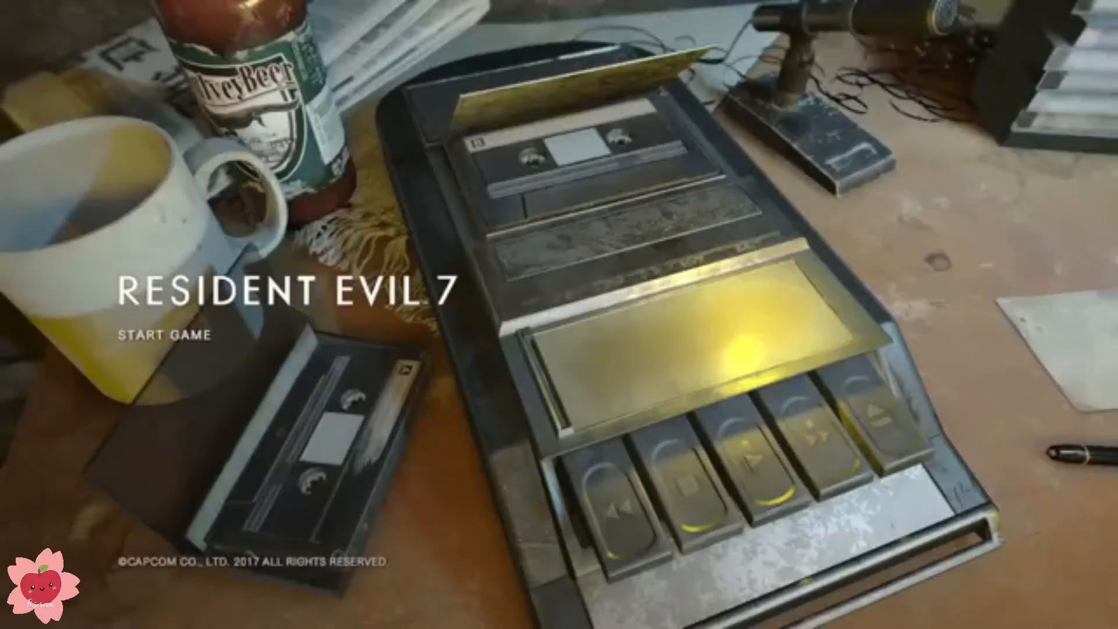
key("Return")
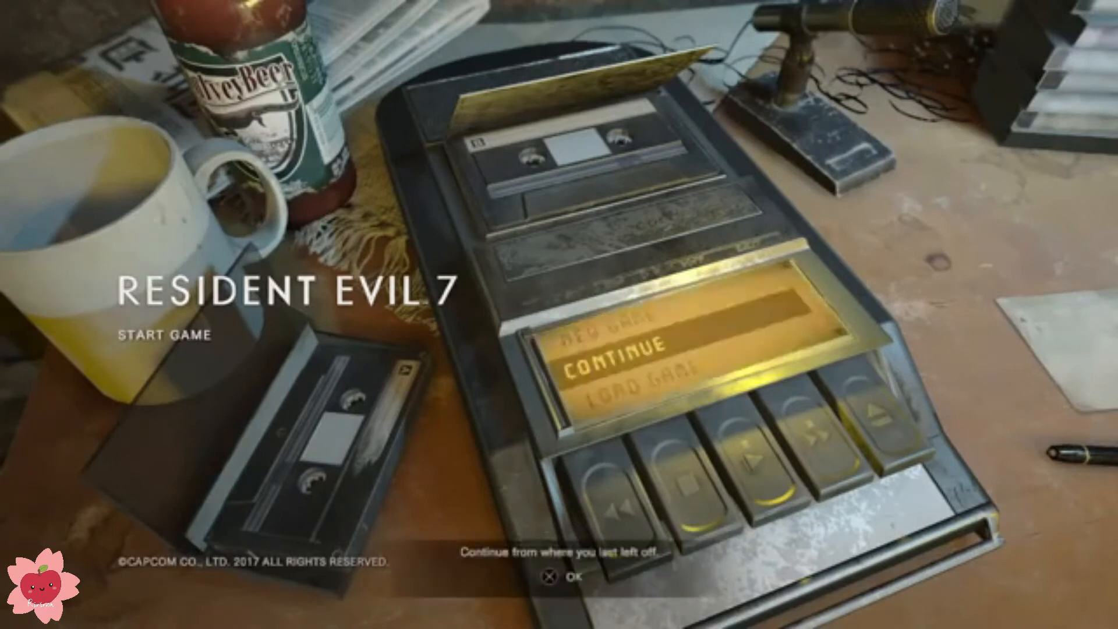
key("Up")
key("Up")
key("Up")
key("Return")
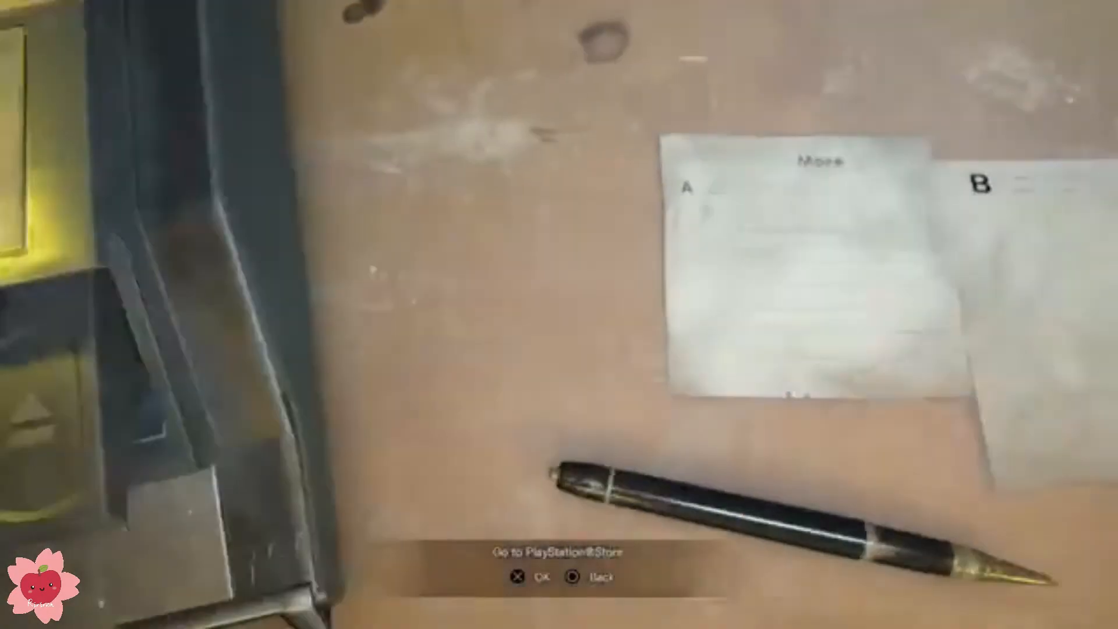
key("Down")
key("Up")
key("Down")
key("Up")
key("Escape")
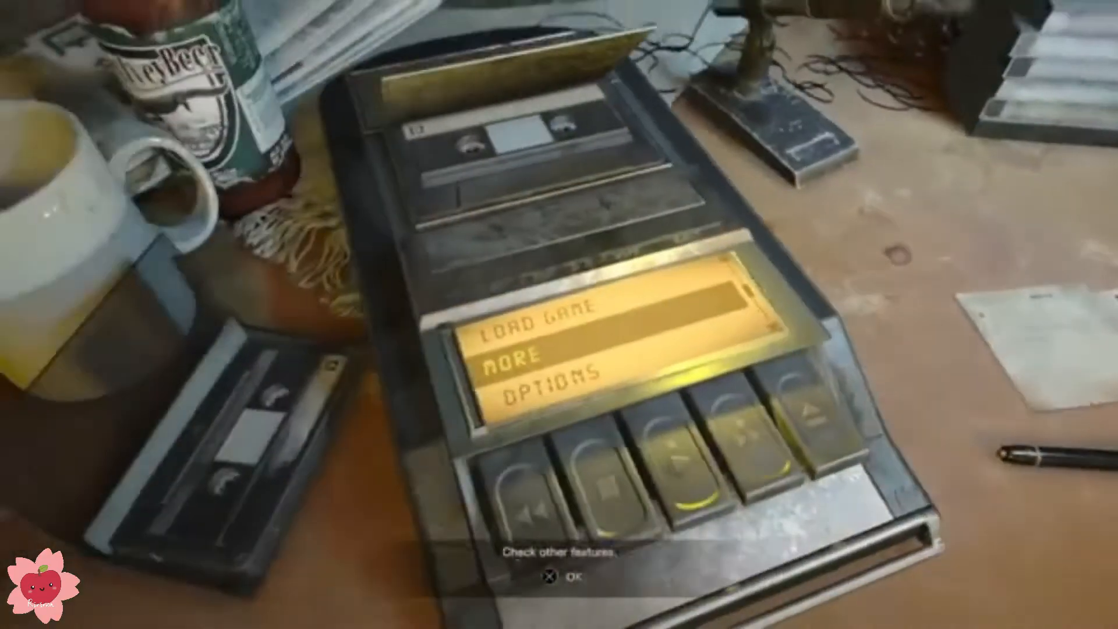
key("Down")
key("Return")
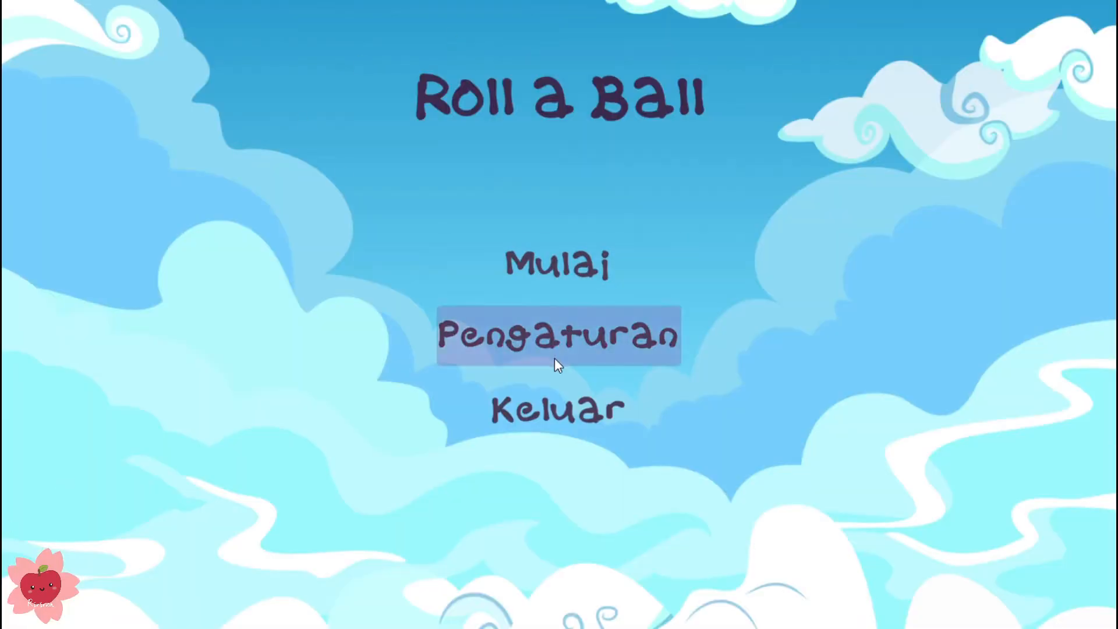
Preview the finished Roll a Ball game: open Pengaturan, start with Mulai, collect the cubes, and return to the main menu
left_click(574, 335)
left_click(576, 463)
left_click(568, 281)
key("Right")
key("Down")
key("Up")
key("Left")
key("Down")
key("Right")
key("Up")
key("Left")
key("Down")
key("Right")
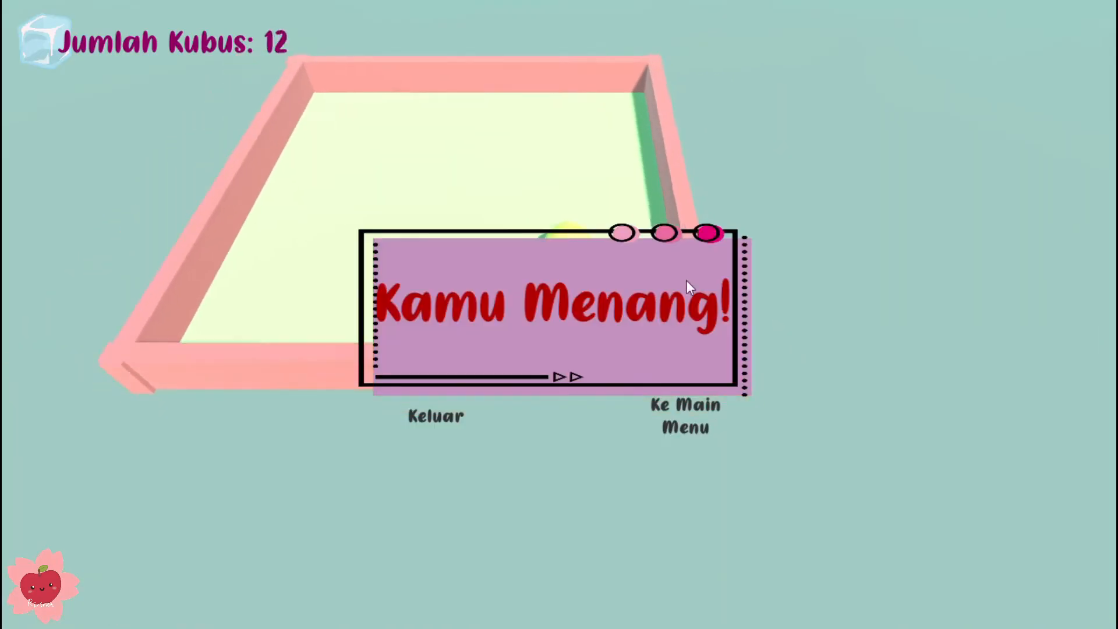
left_click(673, 414)
left_click(647, 411)
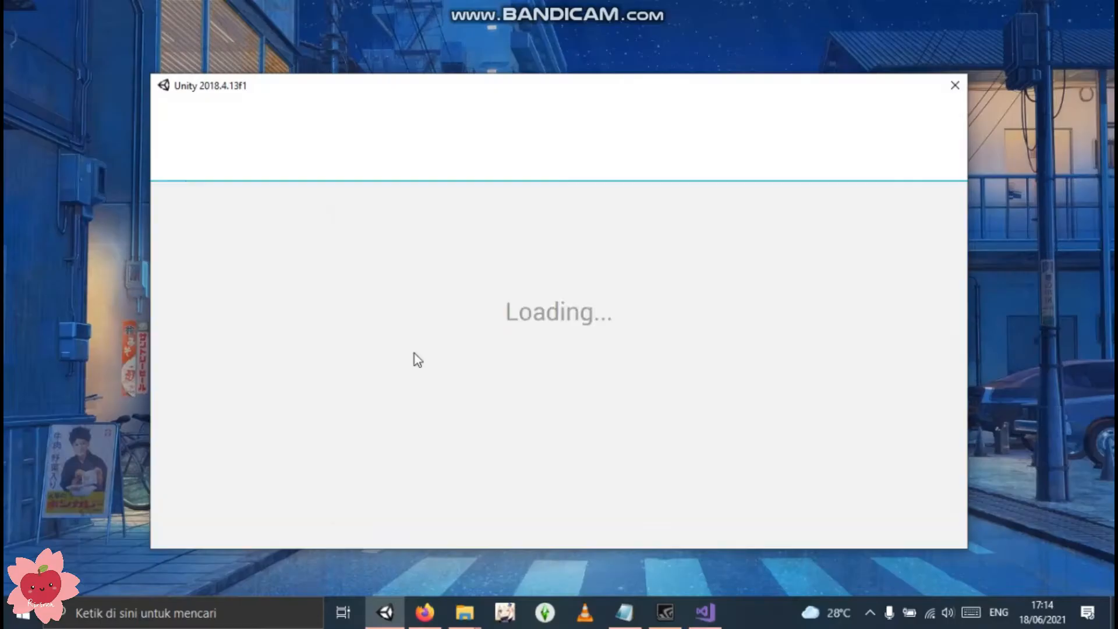
In the LatihanRollaBall Unity project, create a scene named MainMenu in the Scenes folder and open it
left_click(392, 286)
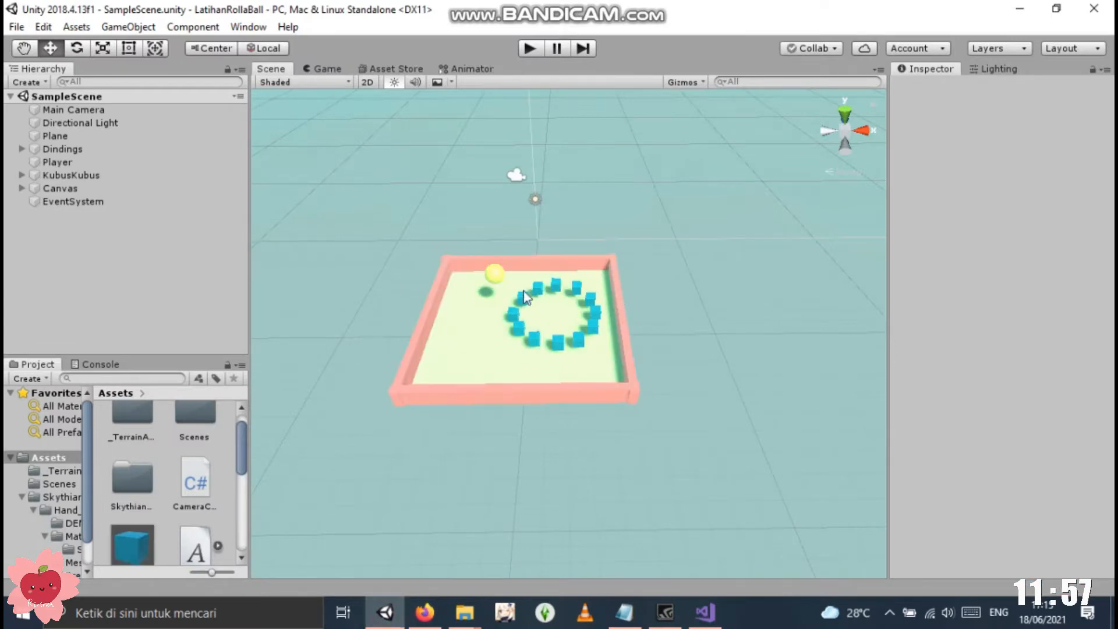
scroll(203, 428, "up", 1)
left_click(198, 434)
double_click(197, 431)
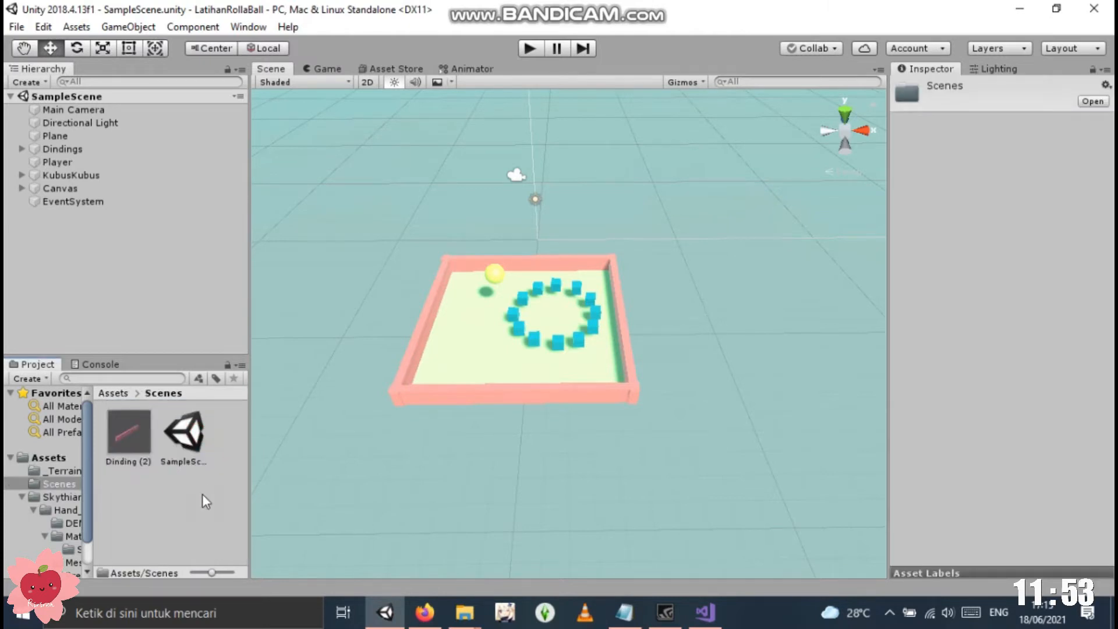
right_click(180, 509)
mouse_move(379, 128)
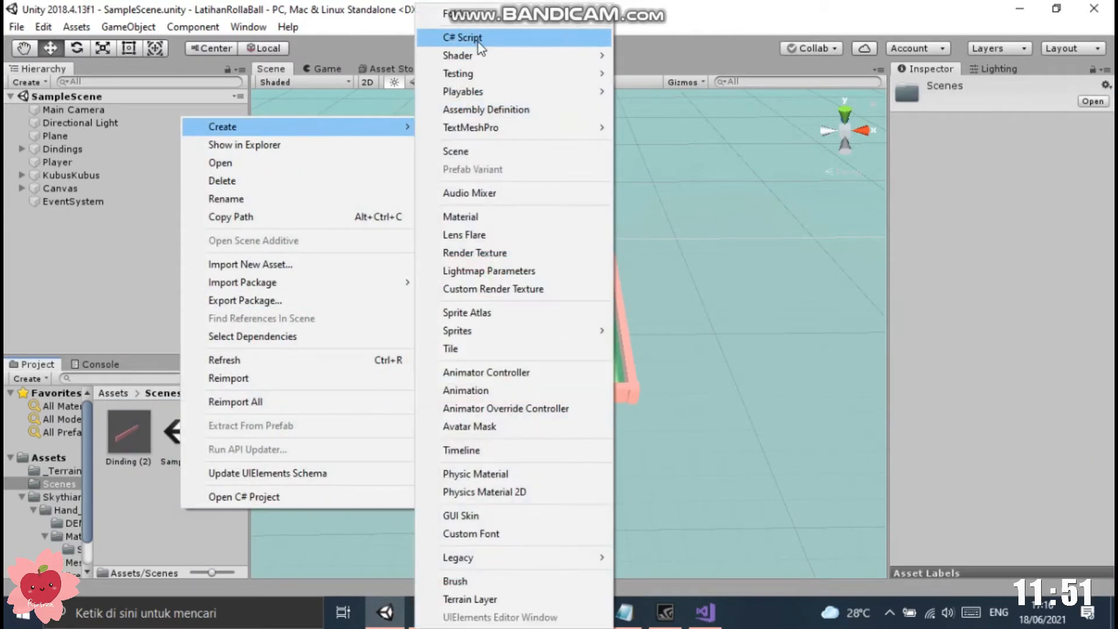
left_click(456, 151)
type("MainMenu")
key("Return")
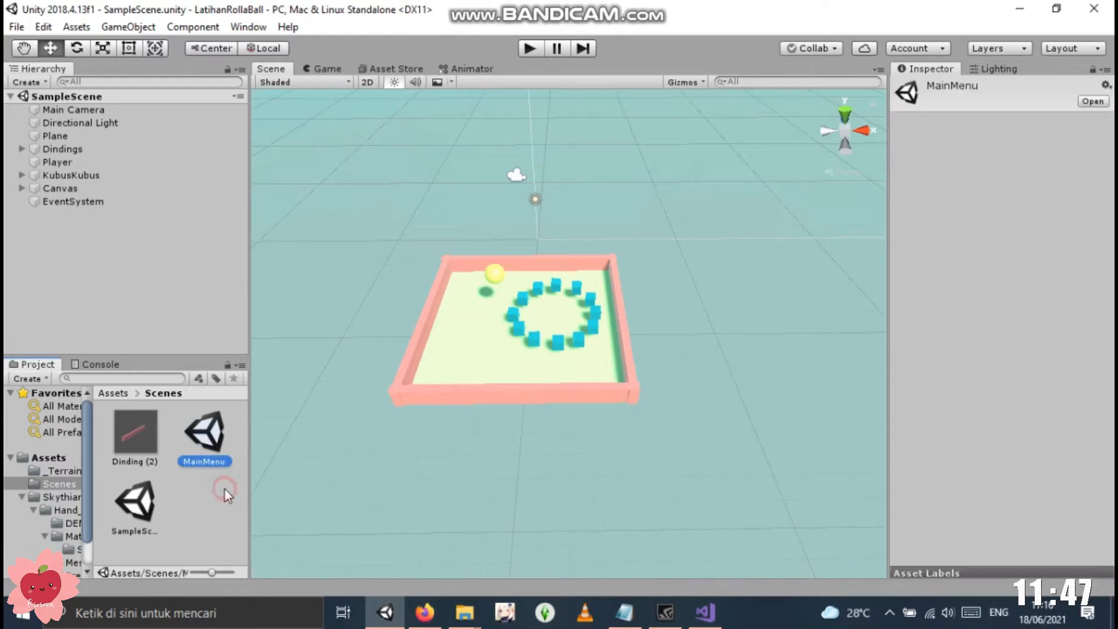
double_click(212, 437)
left_click(176, 293)
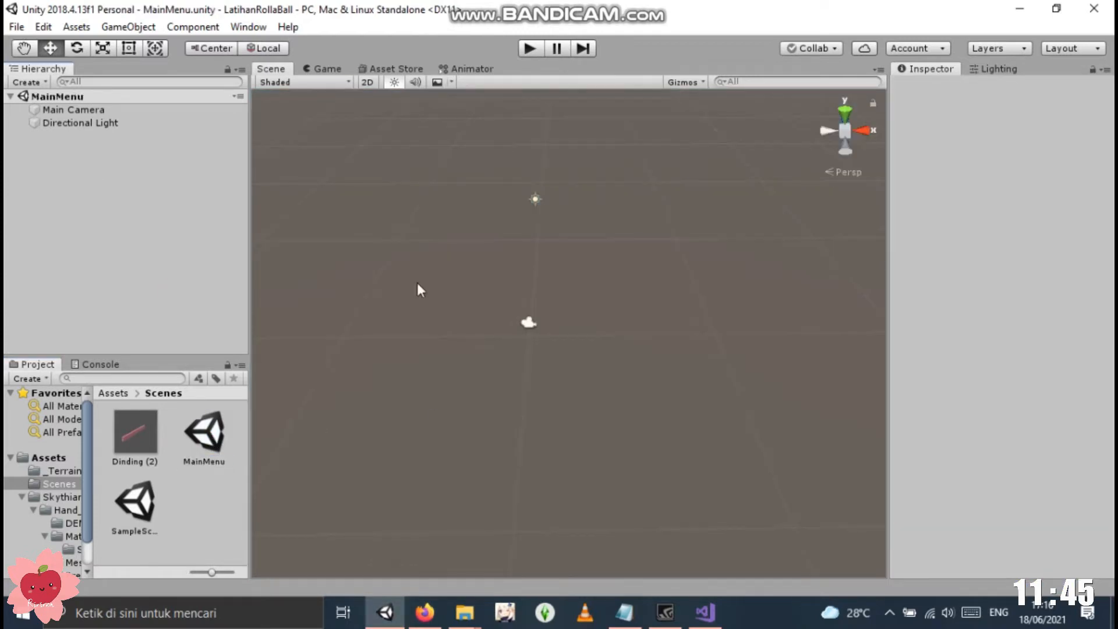
Create a folder named AssetsMainMenu in Assets and open it
left_click(48, 458)
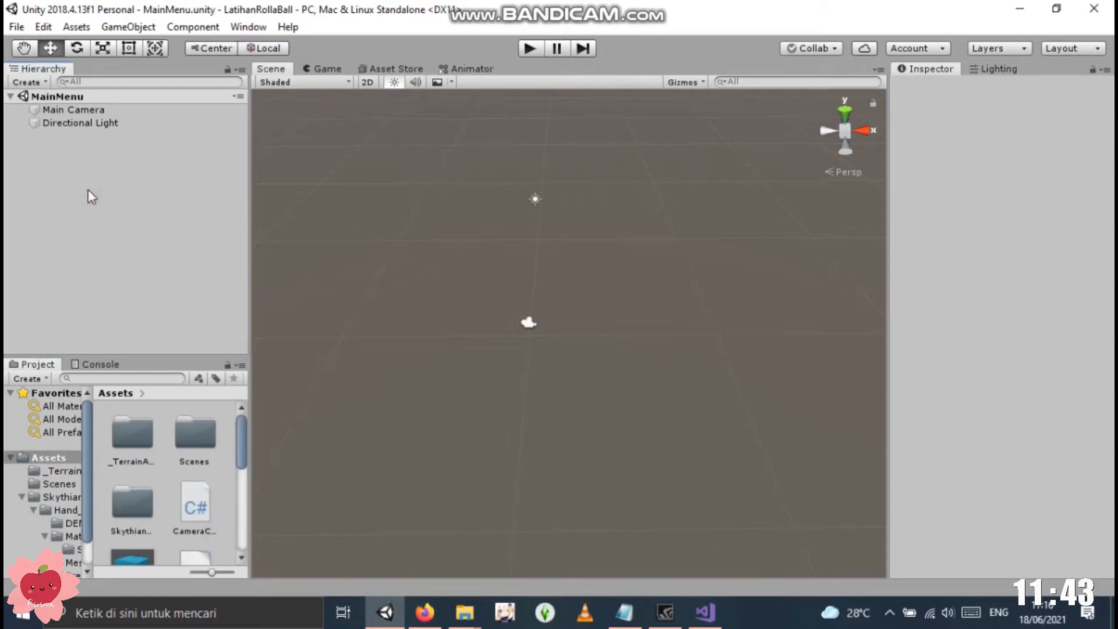
right_click(233, 484)
mouse_move(408, 88)
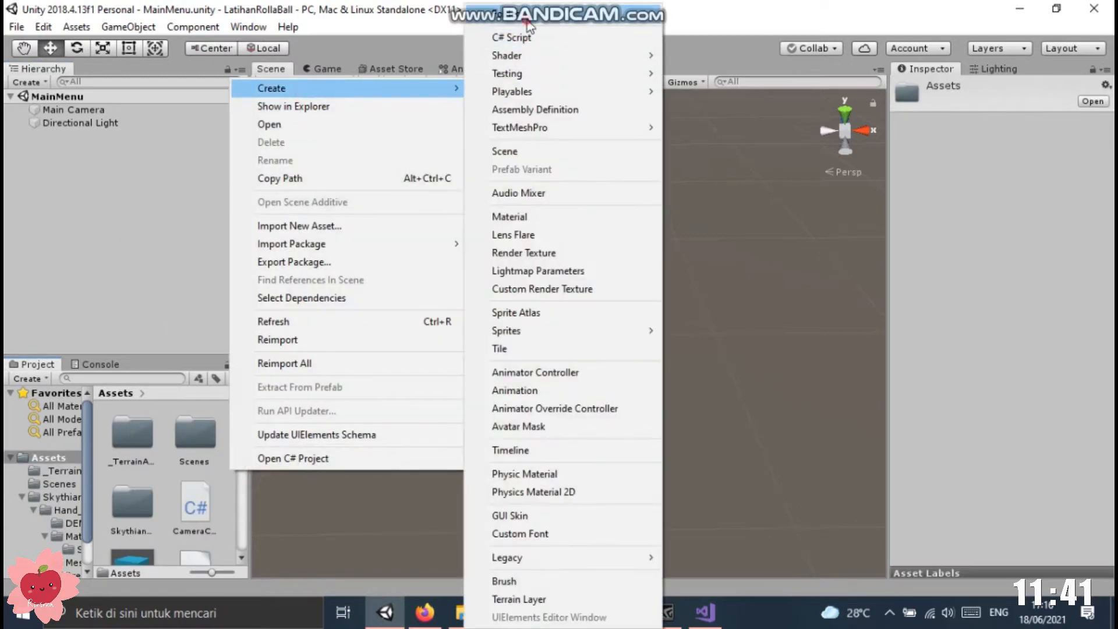
left_click(507, 19)
type("MainMenu")
key("Home")
type("Assets")
key("Return")
key("Return")
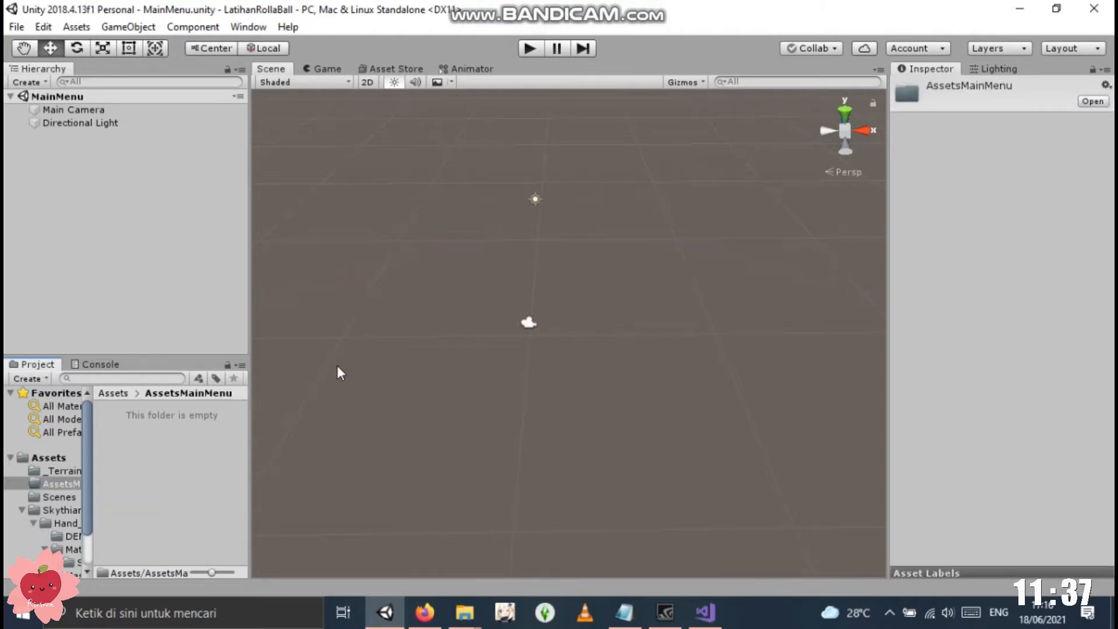
Add a UI Image to the MainMenu scene and frame it in the Scene view
left_click(149, 187)
right_click(124, 159)
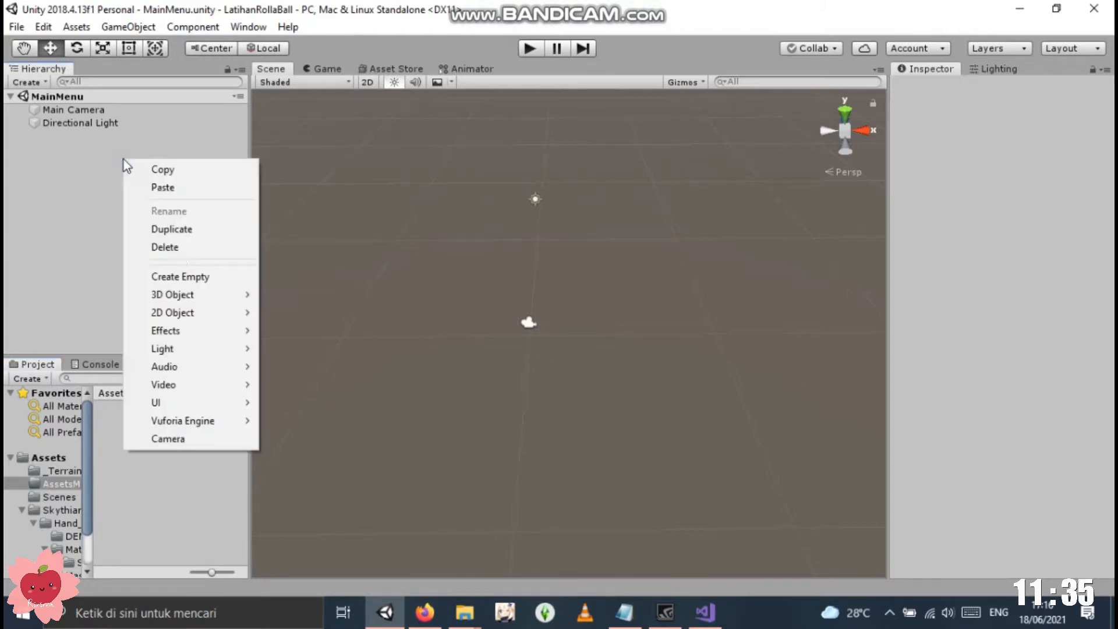
mouse_move(179, 399)
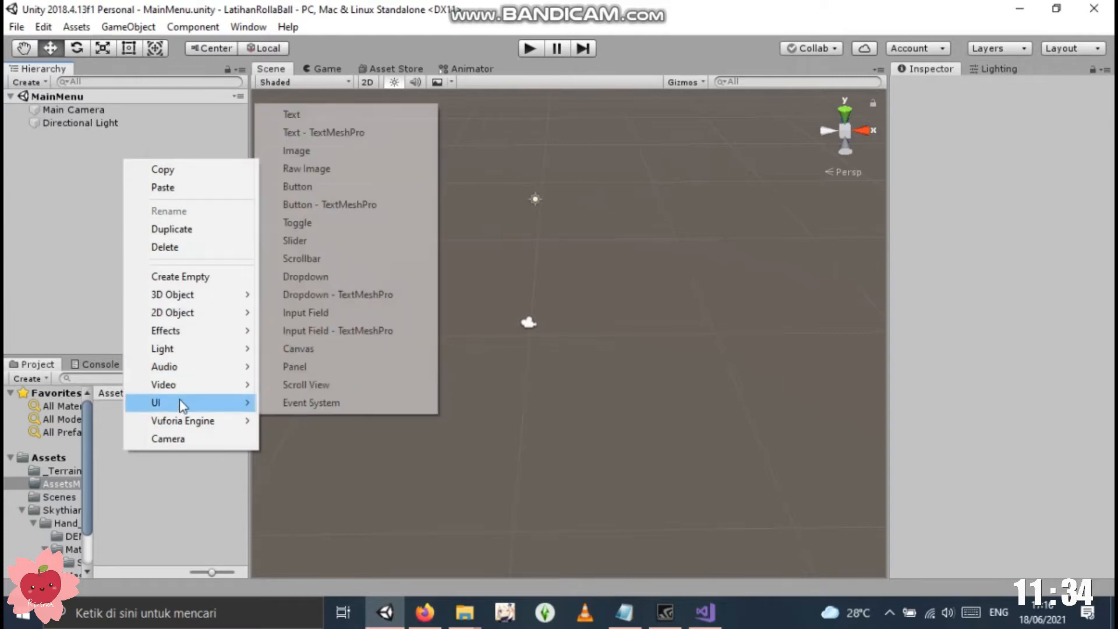
left_click(311, 153)
double_click(85, 149)
left_click_drag(519, 320, 686, 383, "alt")
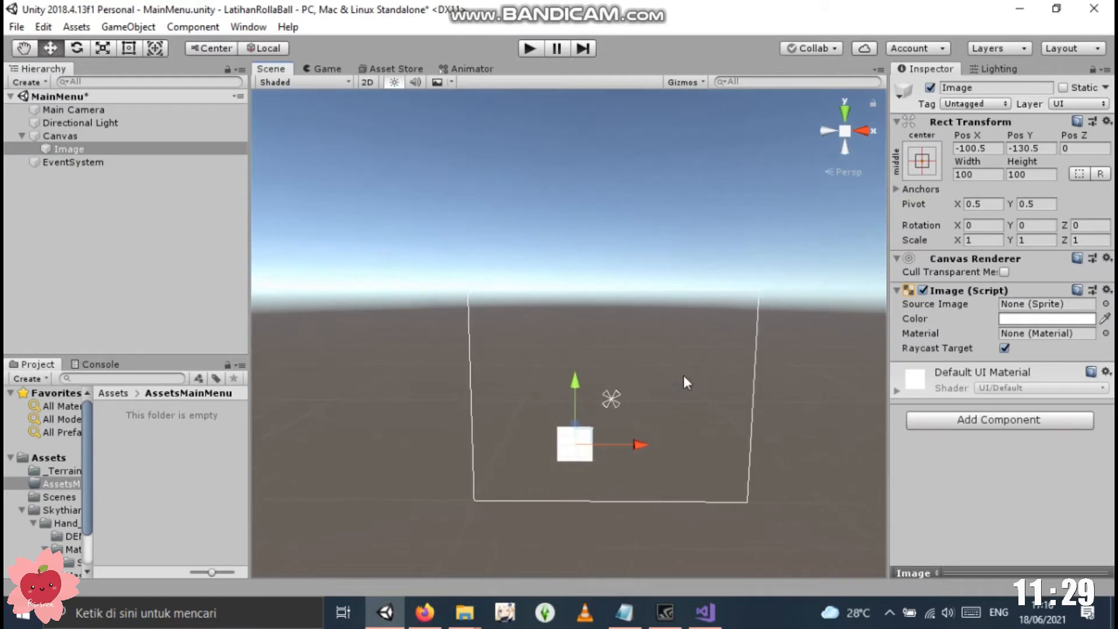
Rename the Image object under Canvas as BG
left_click(120, 236)
left_click(85, 145)
key("F2")
type("BG")
key("Return")
left_click(133, 242)
left_click(69, 148)
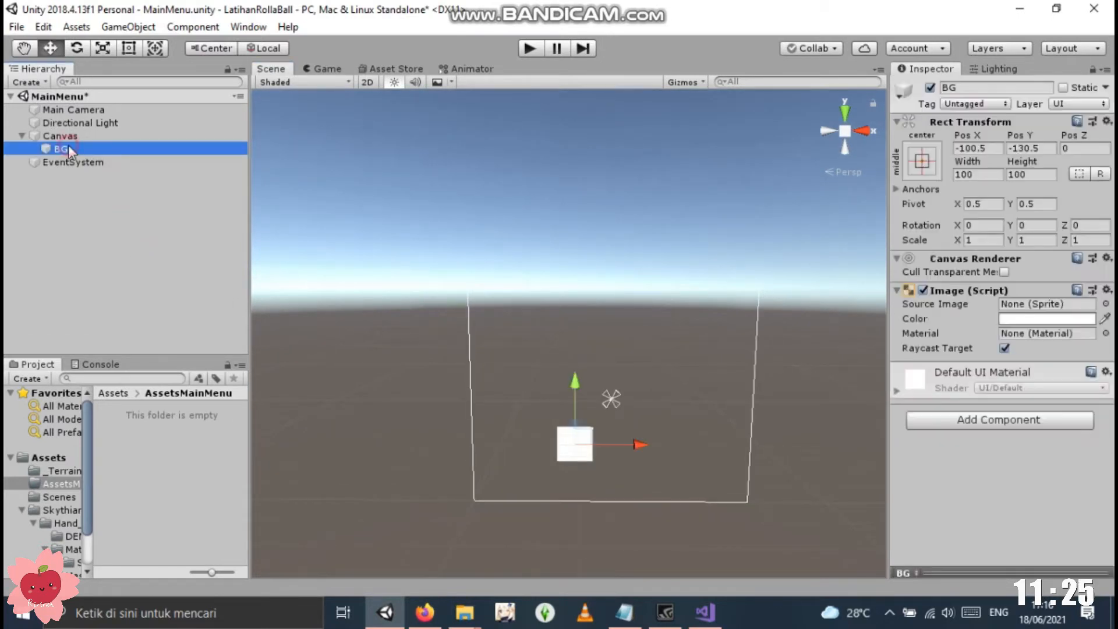
Import BG.png from the Pictures > Unity 3D folder into the AssetsMainMenu folder
left_click(134, 484)
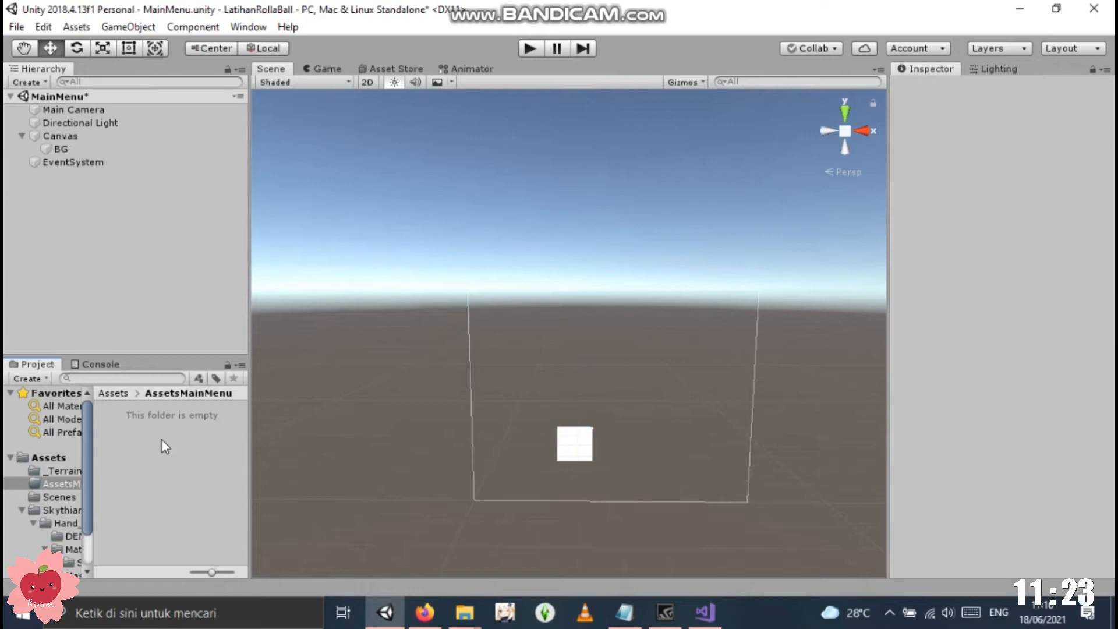
mouse_move(465, 612)
left_click(260, 542)
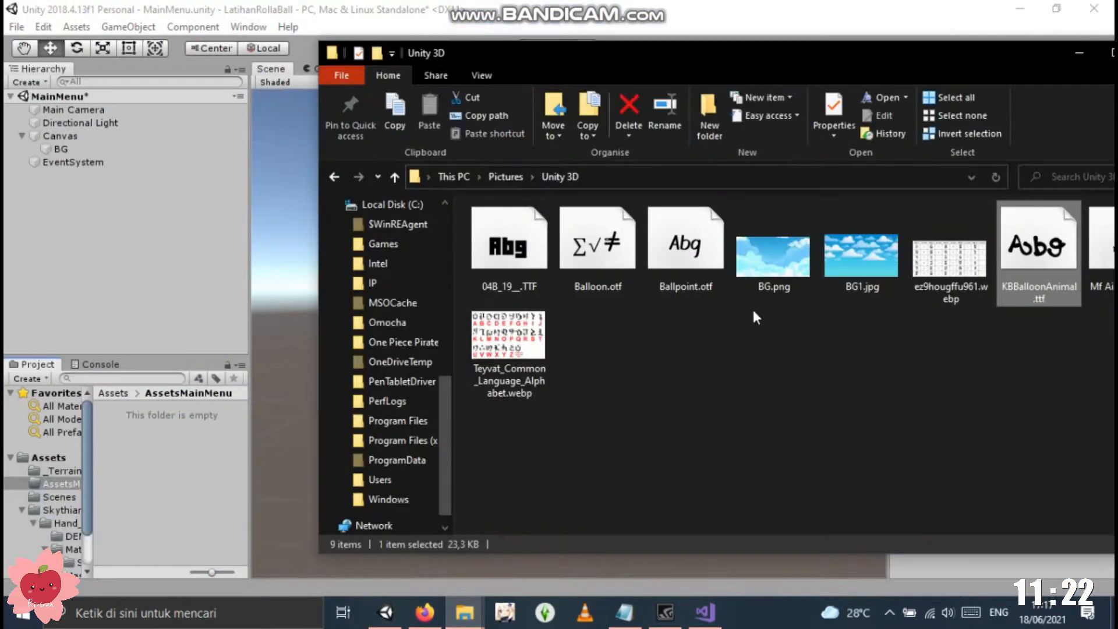
left_click(802, 271)
mouse_move(787, 278)
left_mouse_down()
mouse_move(461, 414)
mouse_move(197, 478)
left_mouse_up()
left_click(1080, 58)
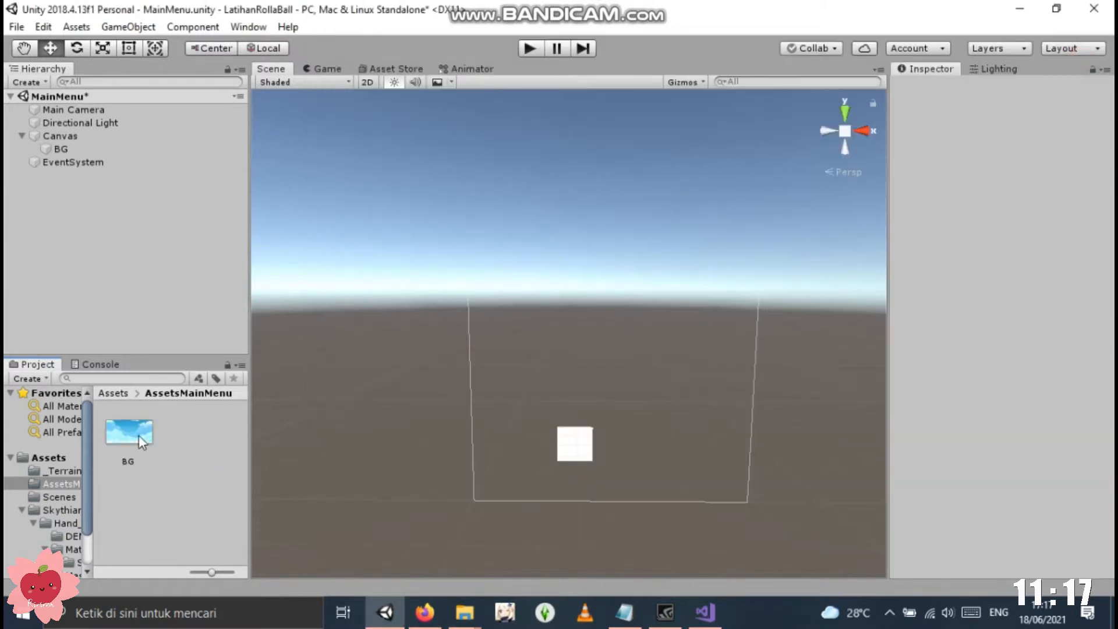
Search the Asset Store for "background" using the recent search
left_click(377, 69)
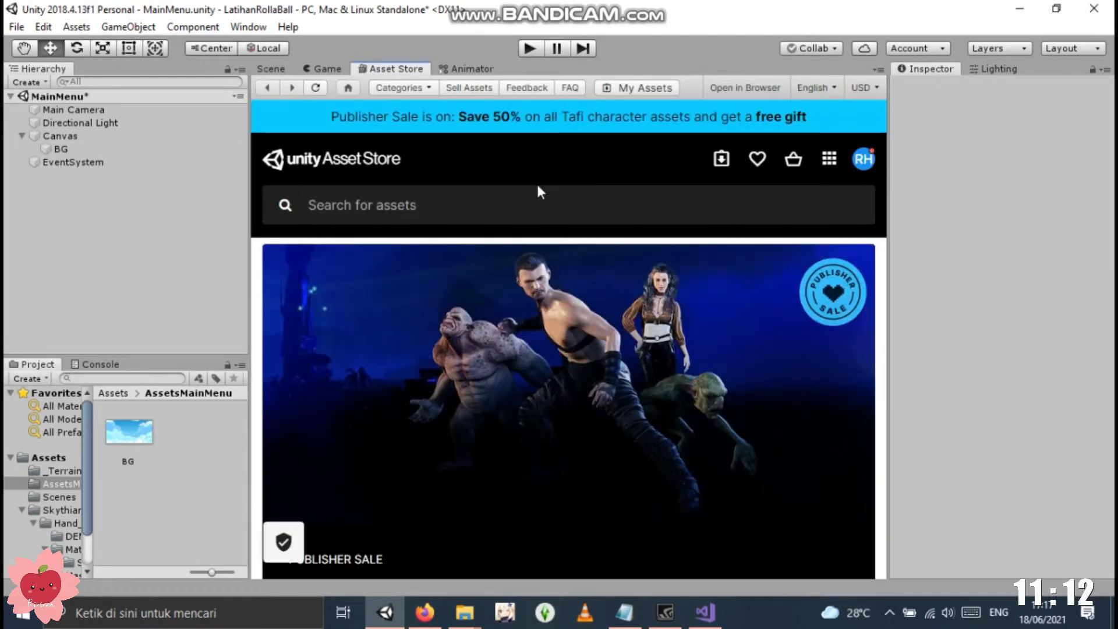
left_click(522, 211)
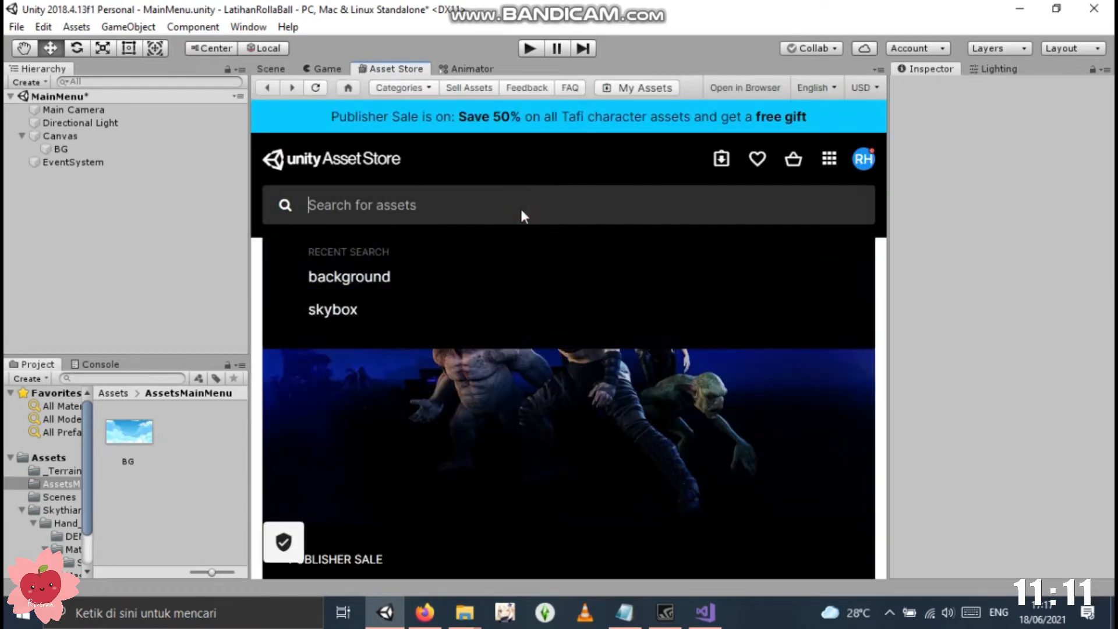
left_click(404, 279)
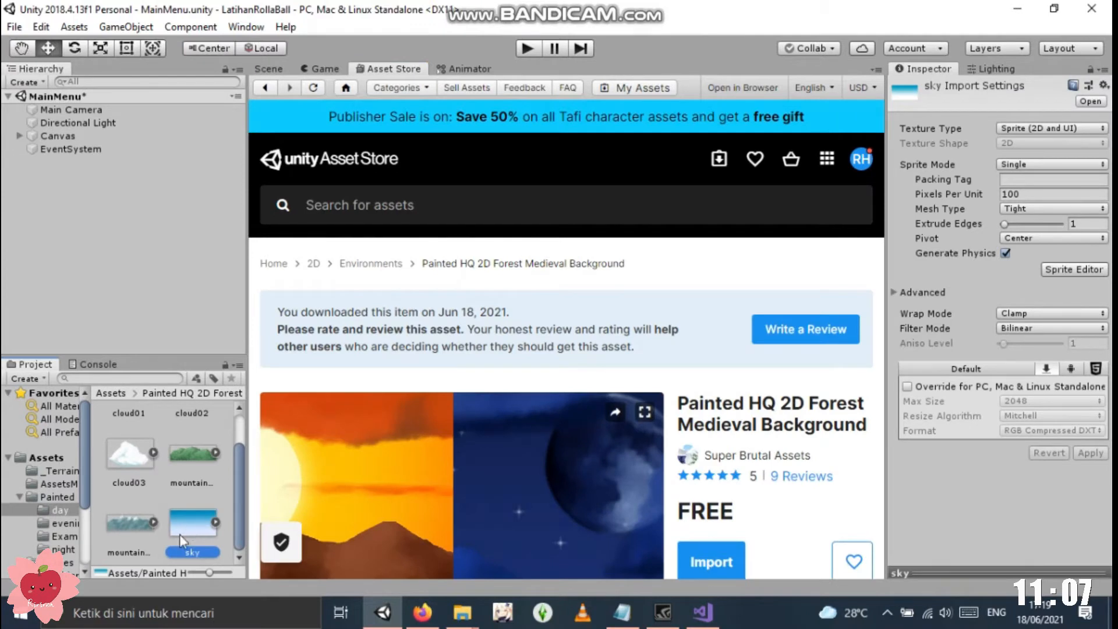
Move the sky sprite from the day folder of the Painted HQ 2D Forest pack into AssetsMainMenu
left_click_drag(195, 523, 64, 559)
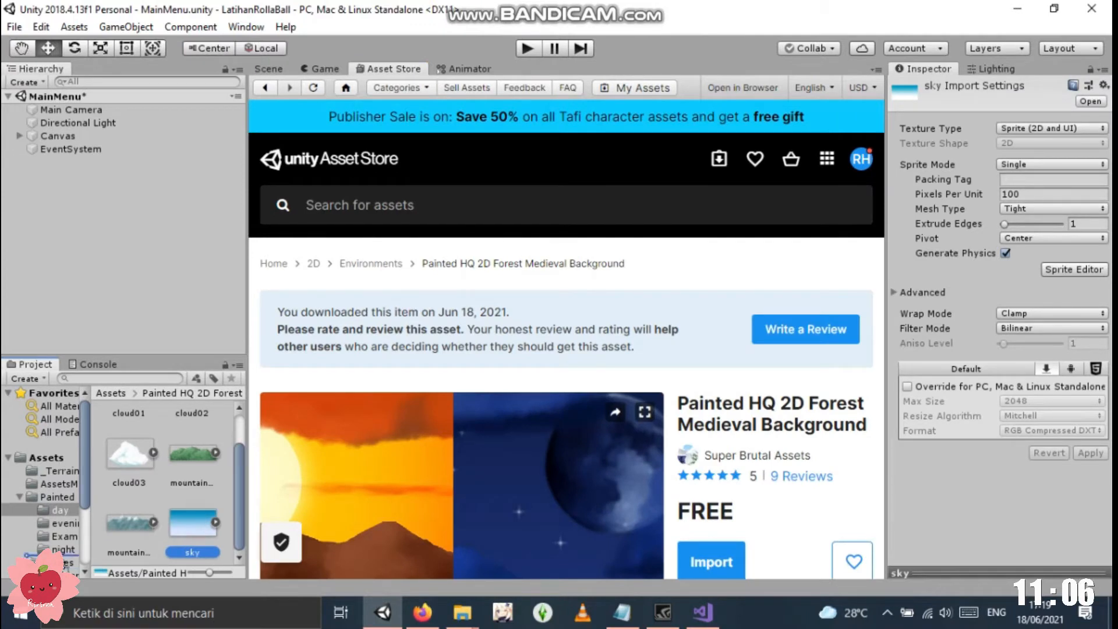
left_click_drag(67, 491, 67, 492)
left_click(58, 484)
left_click(188, 432)
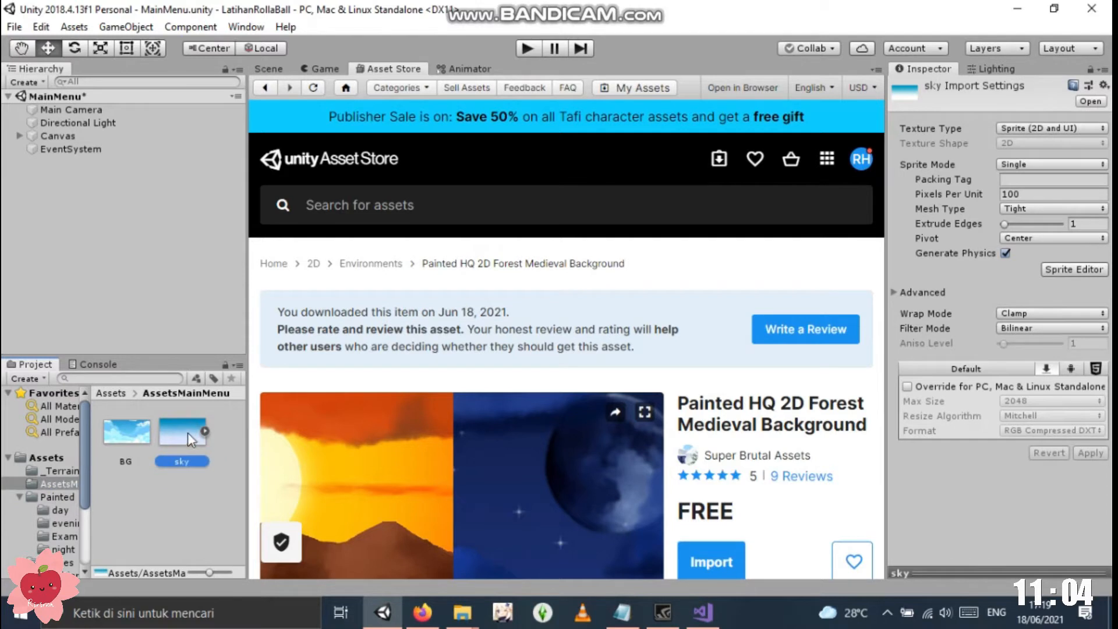
Assign the sky sprite as the Source Image of the BG object under Canvas
left_click(183, 281)
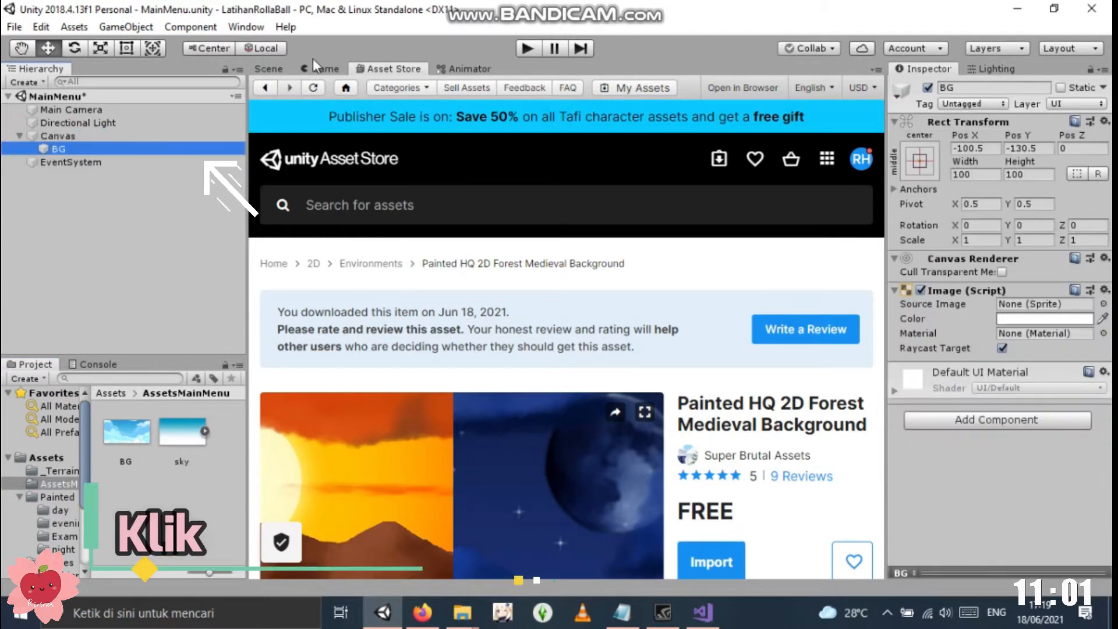
left_click(269, 68)
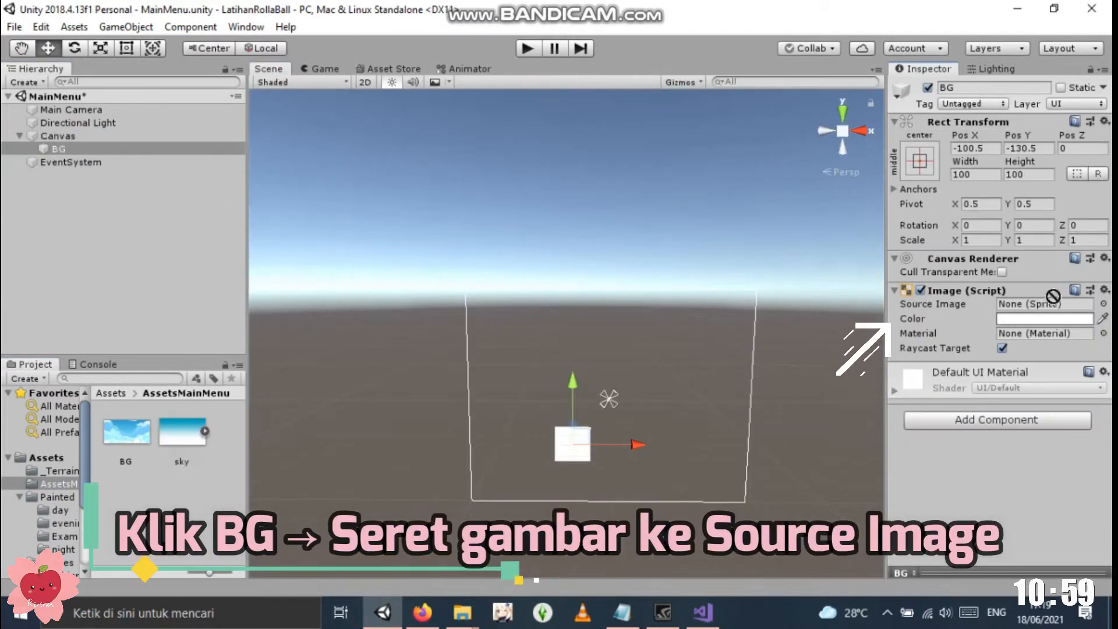
left_click_drag(1053, 297, 1046, 304)
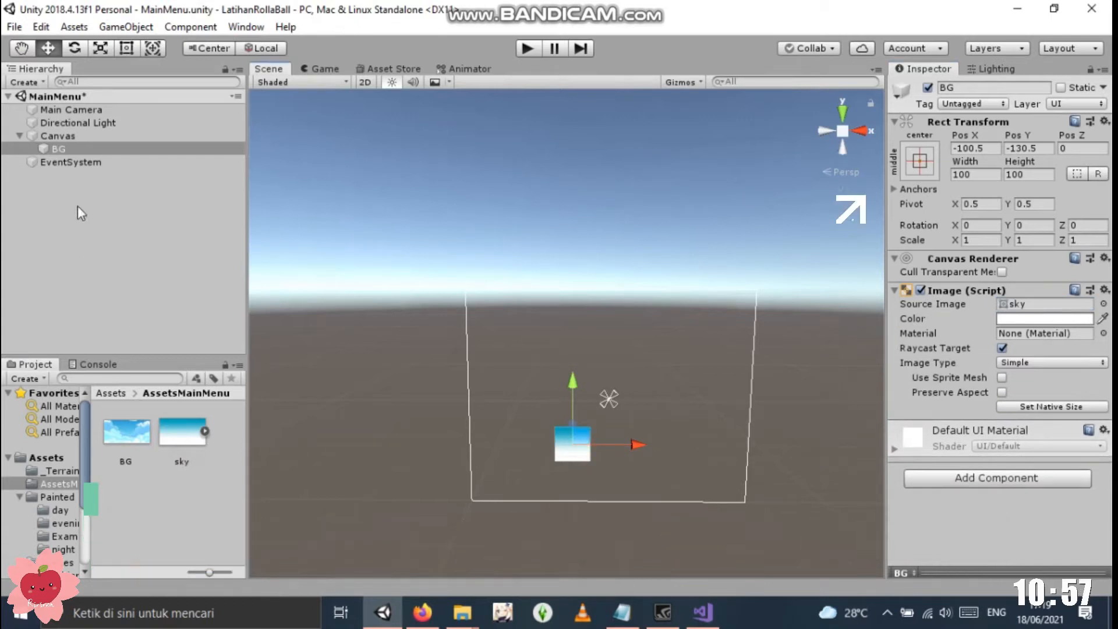
Stretch the BG image over the whole canvas with the stretch-stretch anchor preset, including its position
left_click(921, 160)
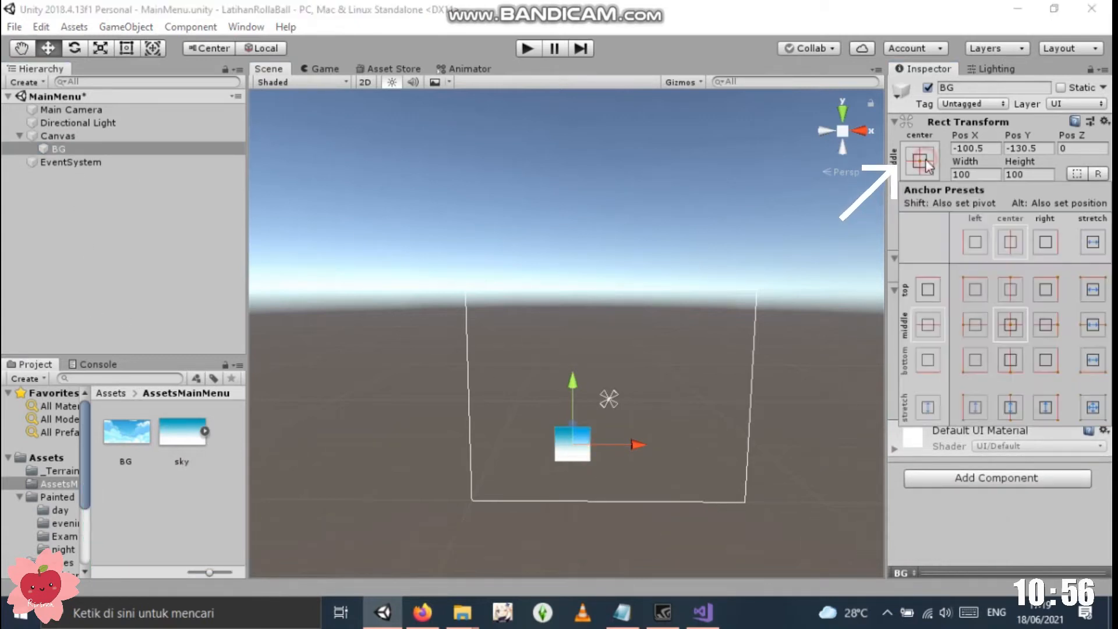
left_click(1013, 324, "alt")
left_click(1092, 407, "alt")
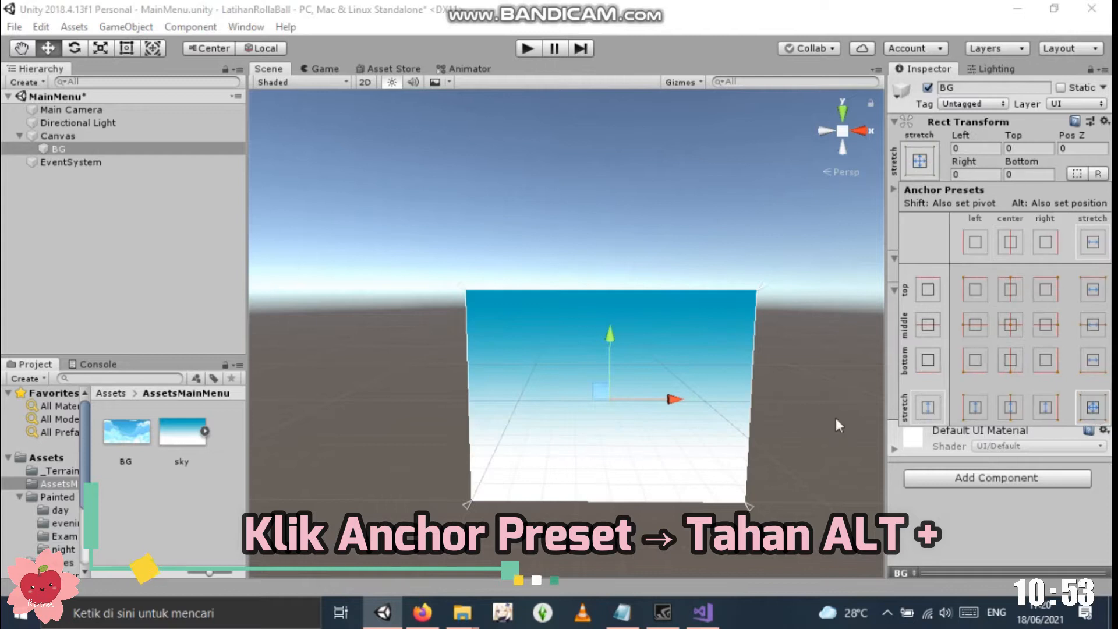
left_click(890, 417)
left_click(528, 48)
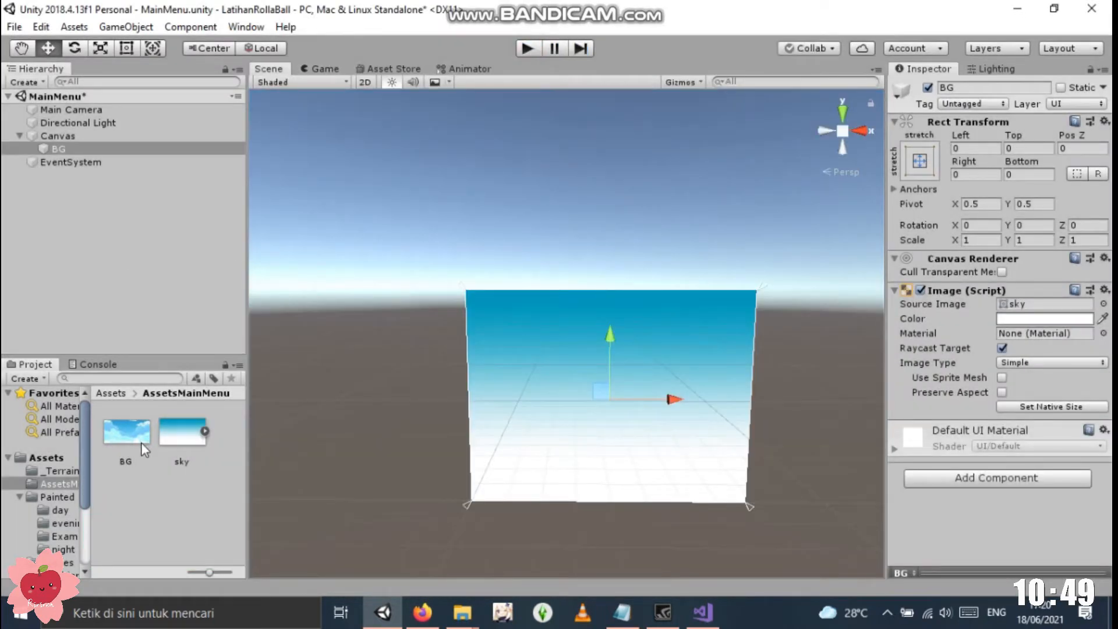
Set the texture type of the BG image in AssetsMainMenu to Sprite (2D and UI)
left_click(140, 302)
left_click(146, 152)
mouse_move(129, 435)
left_mouse_down()
mouse_move(1026, 306)
mouse_move(143, 436)
left_mouse_up()
left_click(144, 442)
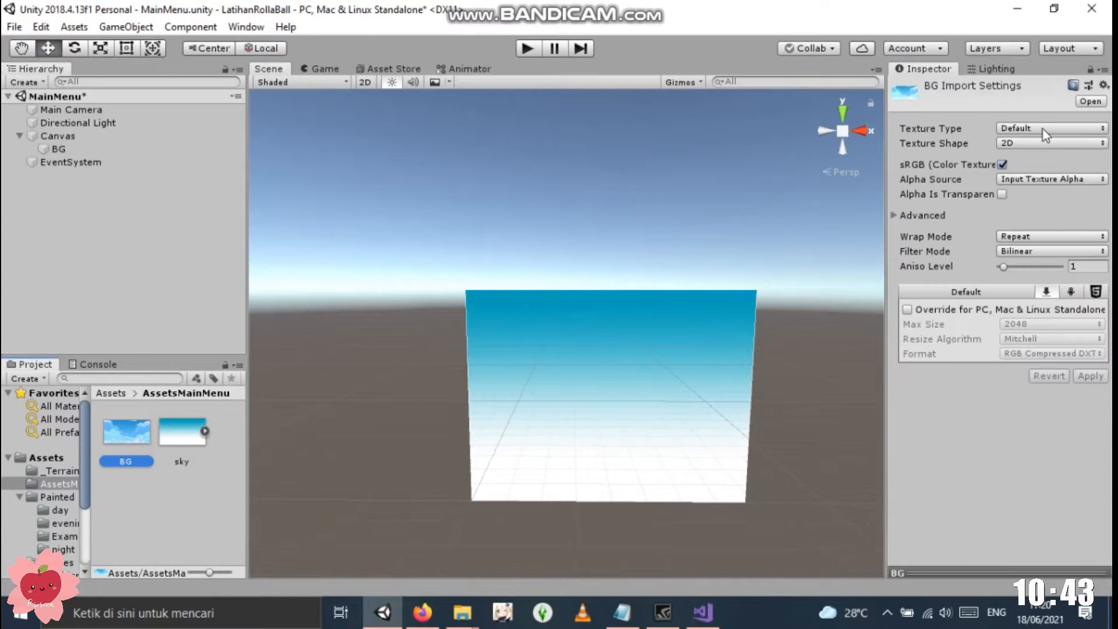
left_click(1052, 128)
left_click(1050, 185)
left_click(1049, 128)
left_click(1044, 200)
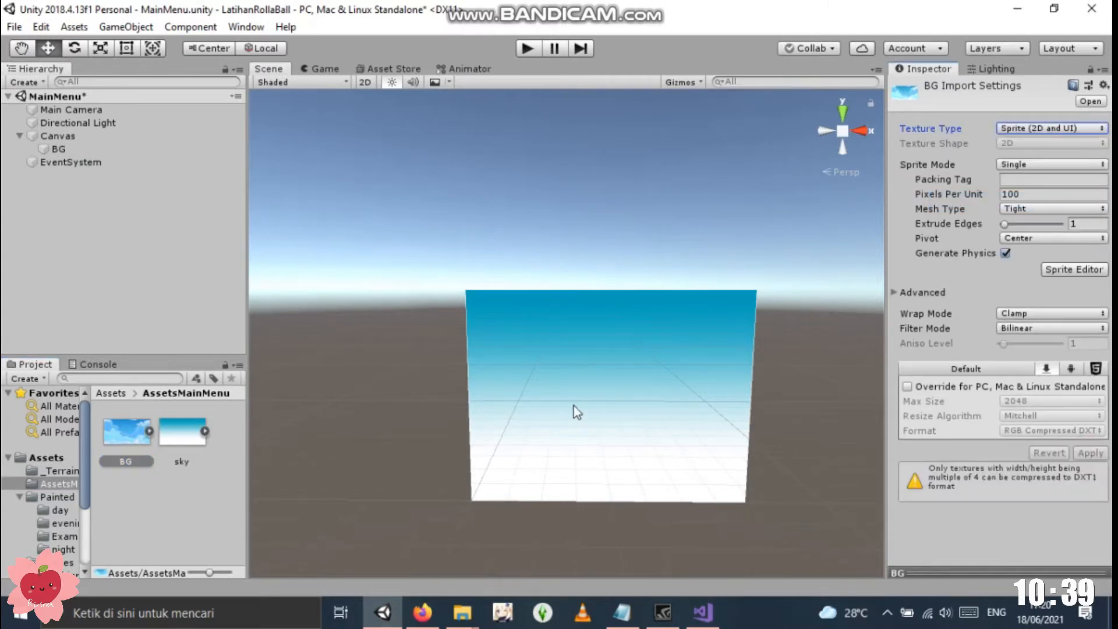
Assign the BG sprite as the Source Image of the BG object under Canvas
left_click(59, 148)
left_click_drag(127, 431, 1046, 304)
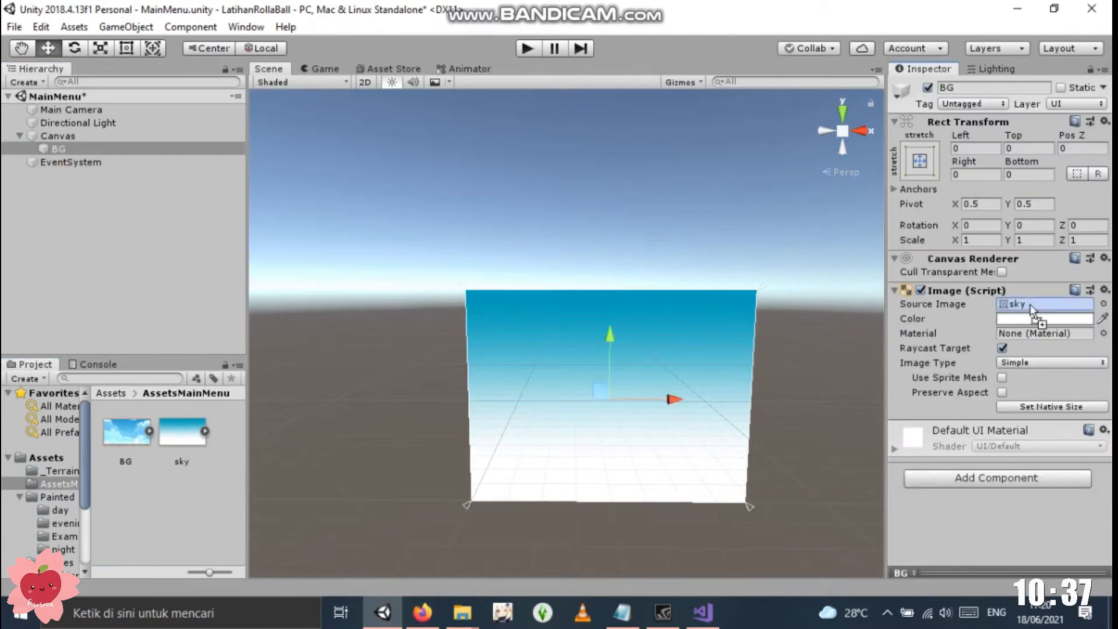
left_click(309, 319)
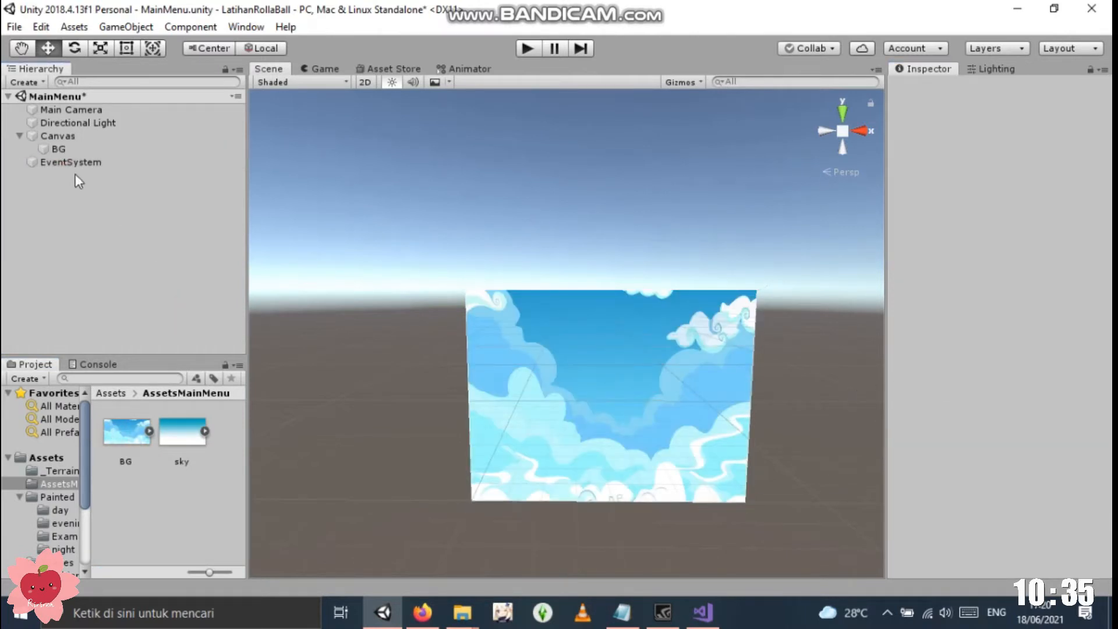
Add a TextMeshPro text under Canvas and import the TMP Essentials and the TMP Examples & Extras
right_click(56, 140)
mouse_move(128, 382)
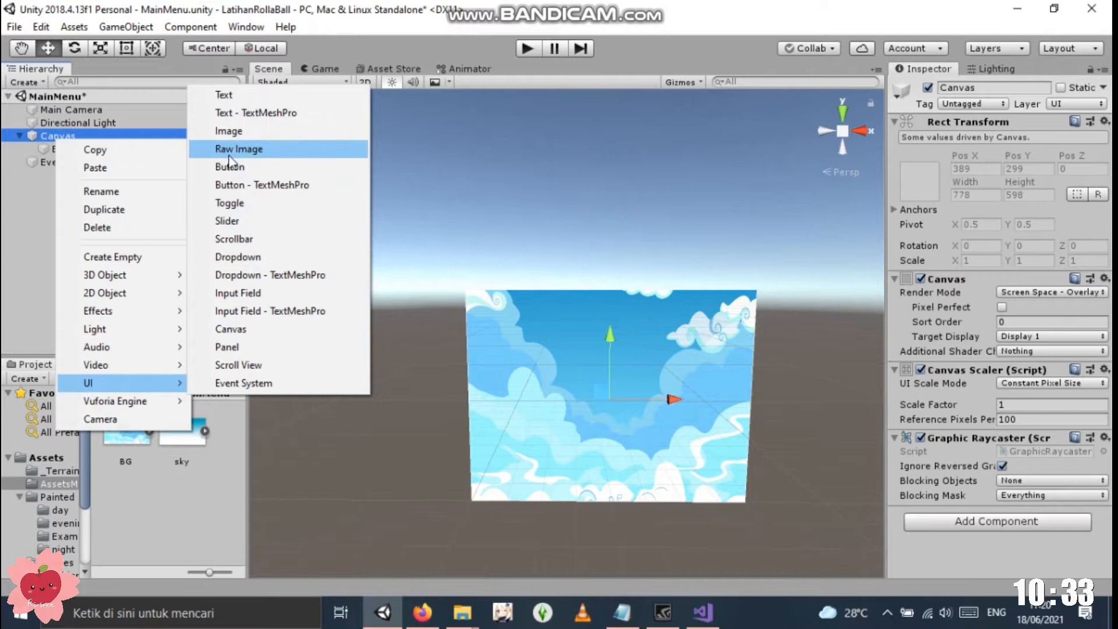
left_click(257, 112)
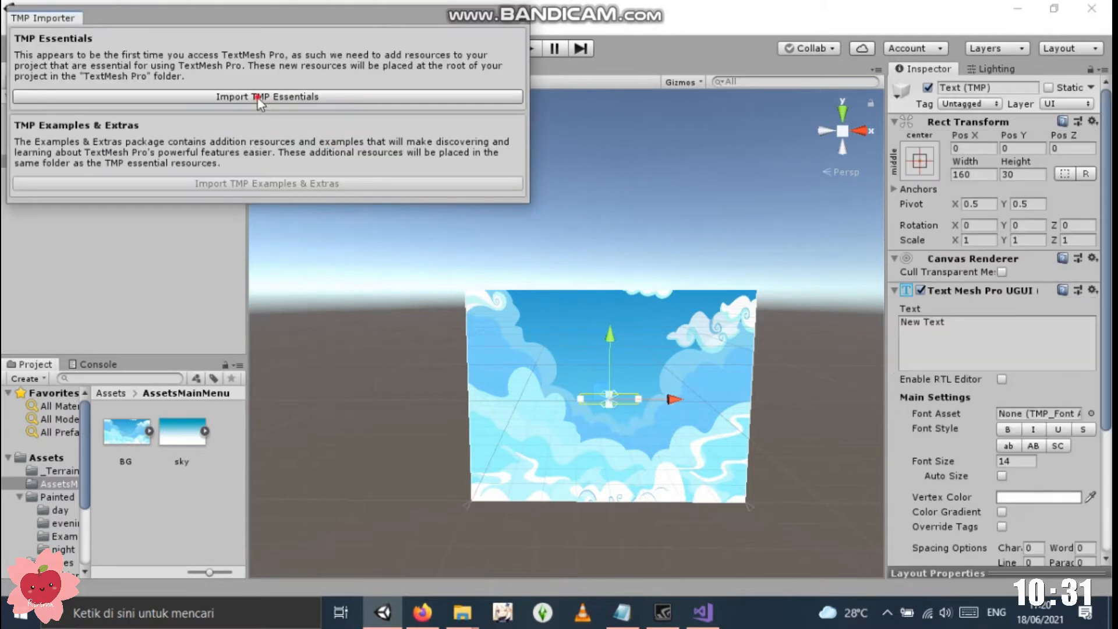
left_click(257, 97)
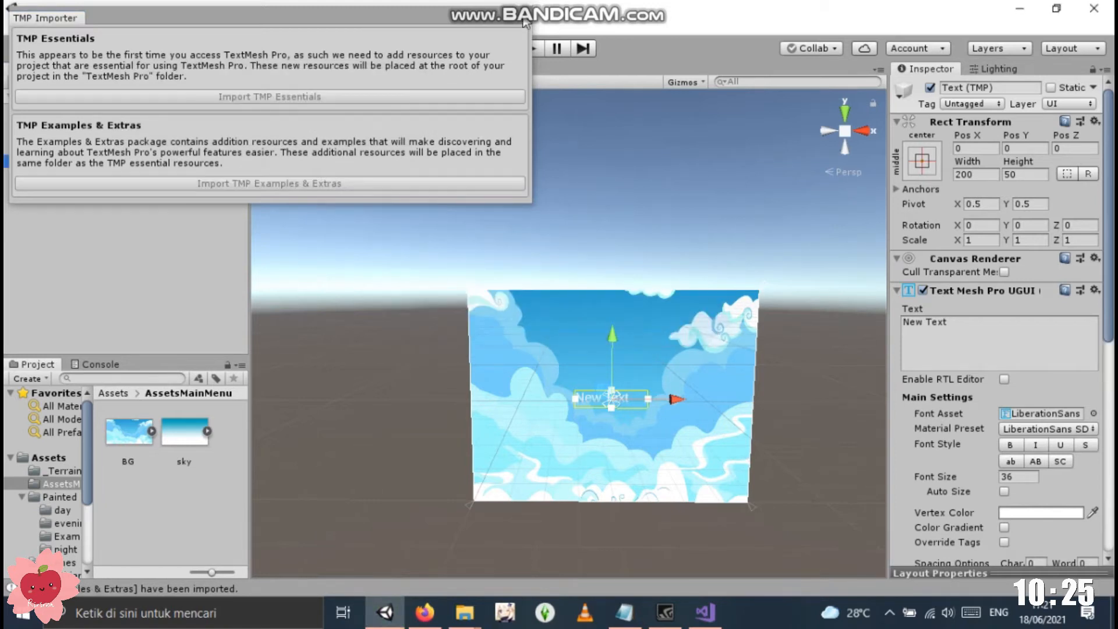
left_click(526, 24)
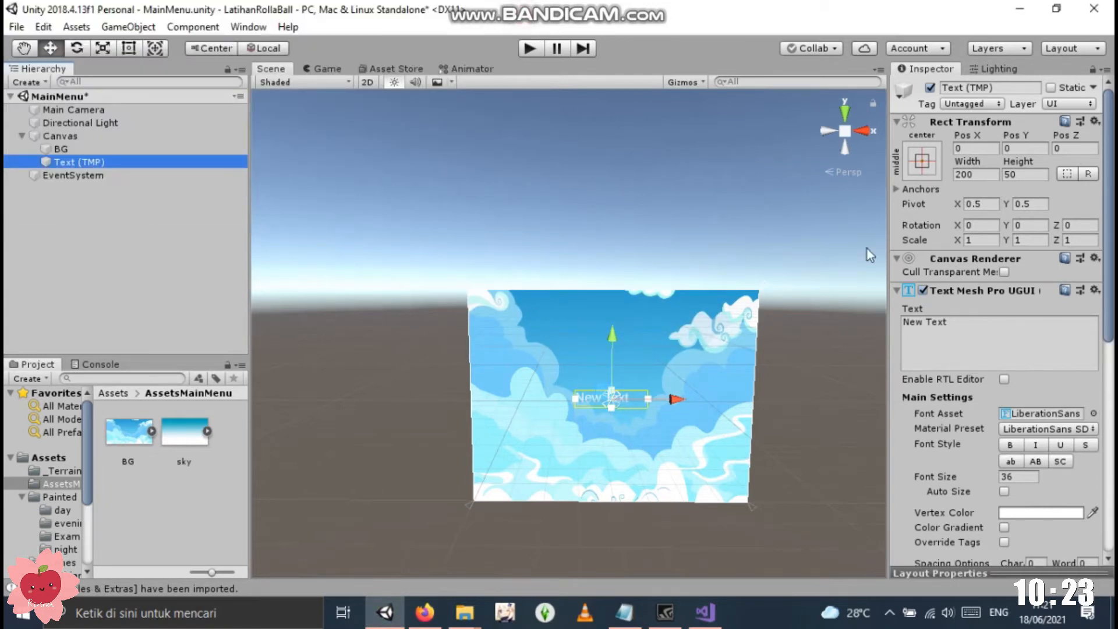
Anchor and position the new text at the canvas's top center, with its Pos Y lowered to about -112
left_click(927, 166)
left_click(1015, 285, "alt")
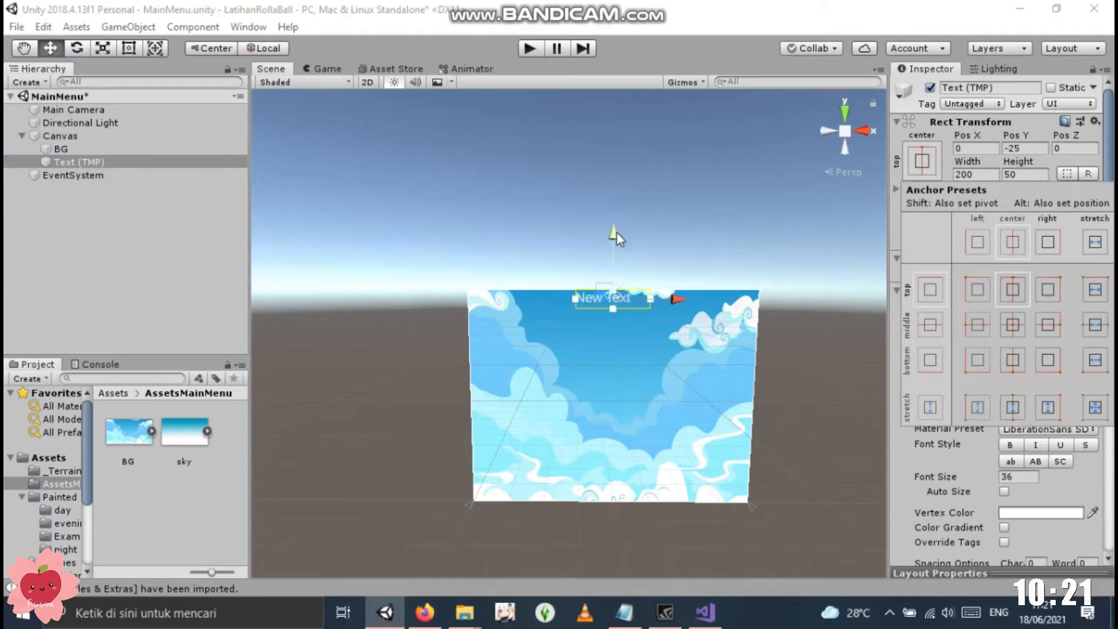
left_click_drag(615, 238, 616, 274)
Change the content of the Text (TMP) object to "Roll a Ball"
left_click(955, 322)
type("Game")
key("BackSpace")
key("BackSpace")
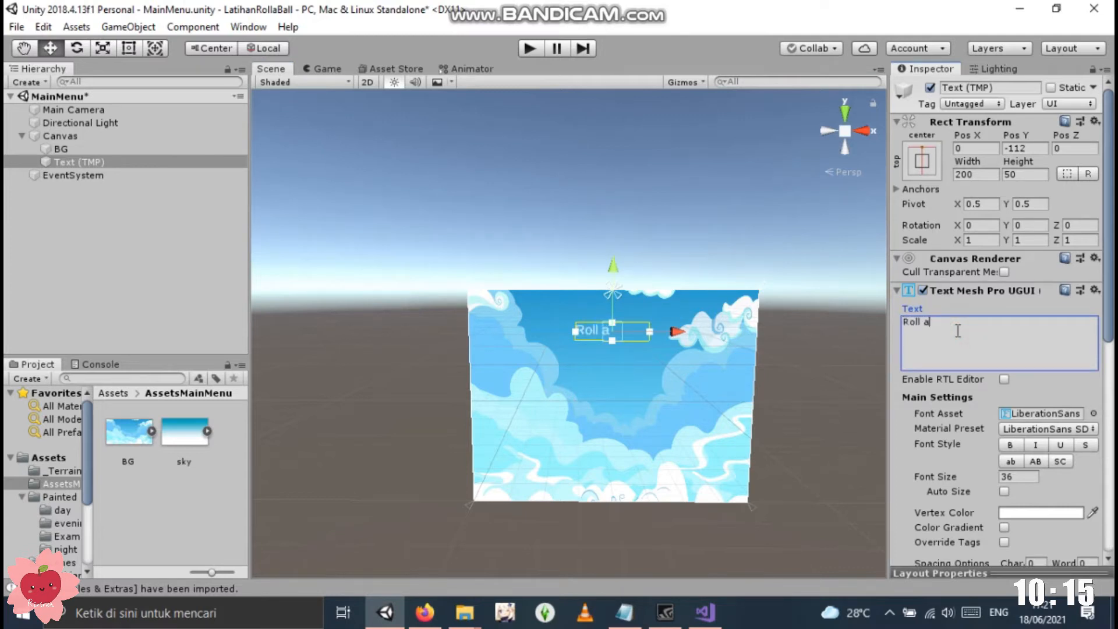
key("BackSpace")
Set the font size of the "Roll a Ball" text to 60
left_click(1017, 479)
type("50")
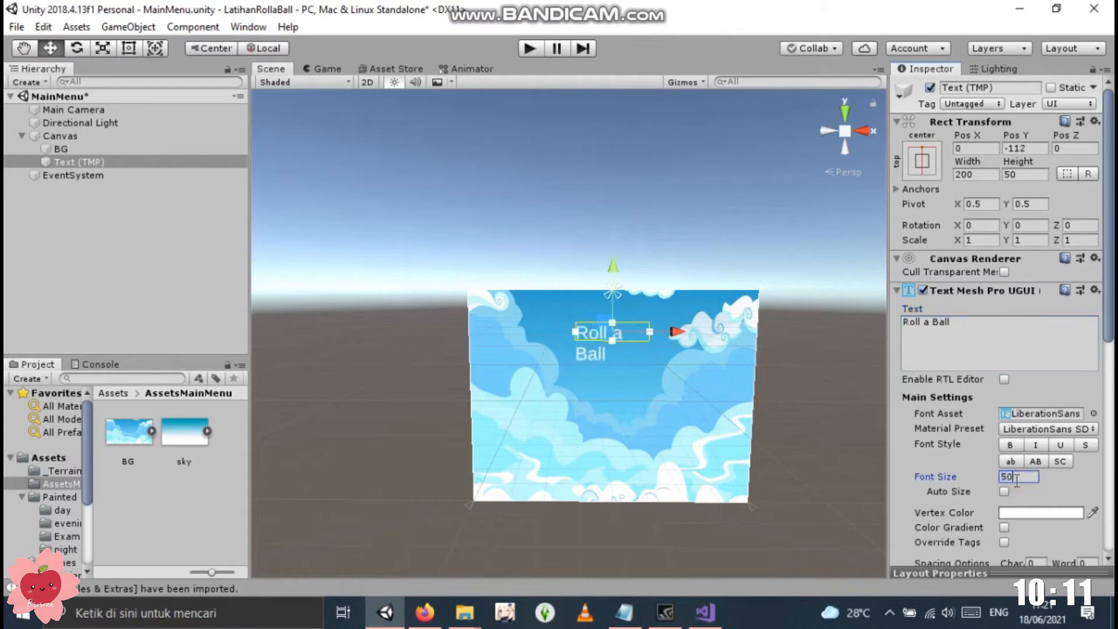
key("BackSpace")
key("BackSpace")
type("6")
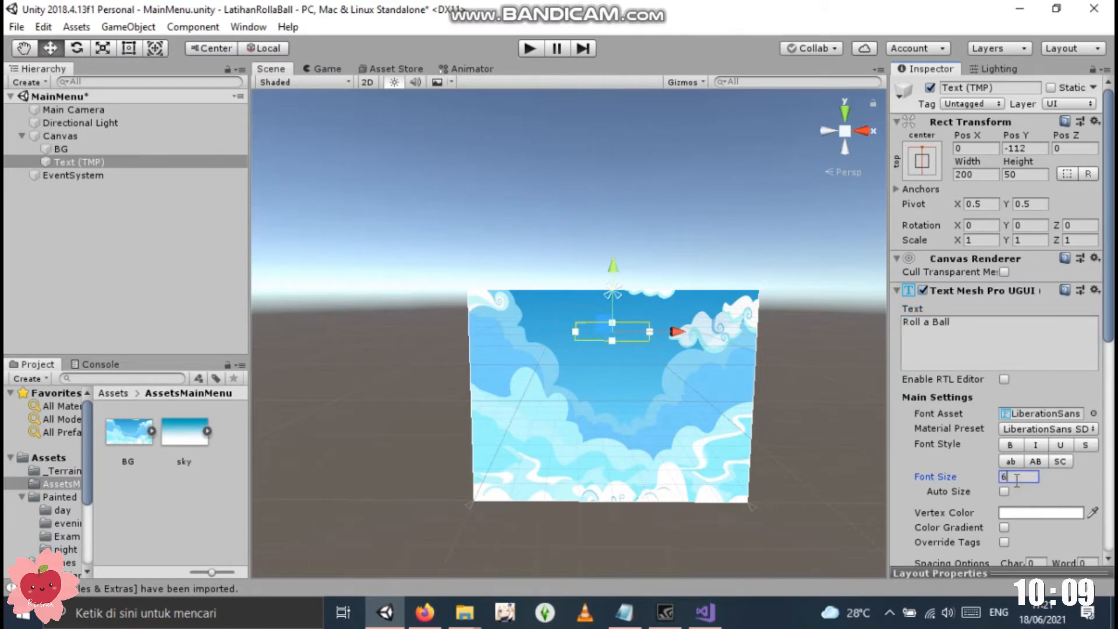
type("0")
Enlarge the "Roll a Ball" text box on both sides so the title fits on one line
left_click_drag(648, 333, 660, 340)
left_click_drag(571, 337, 554, 335)
left_click_drag(650, 332, 670, 335)
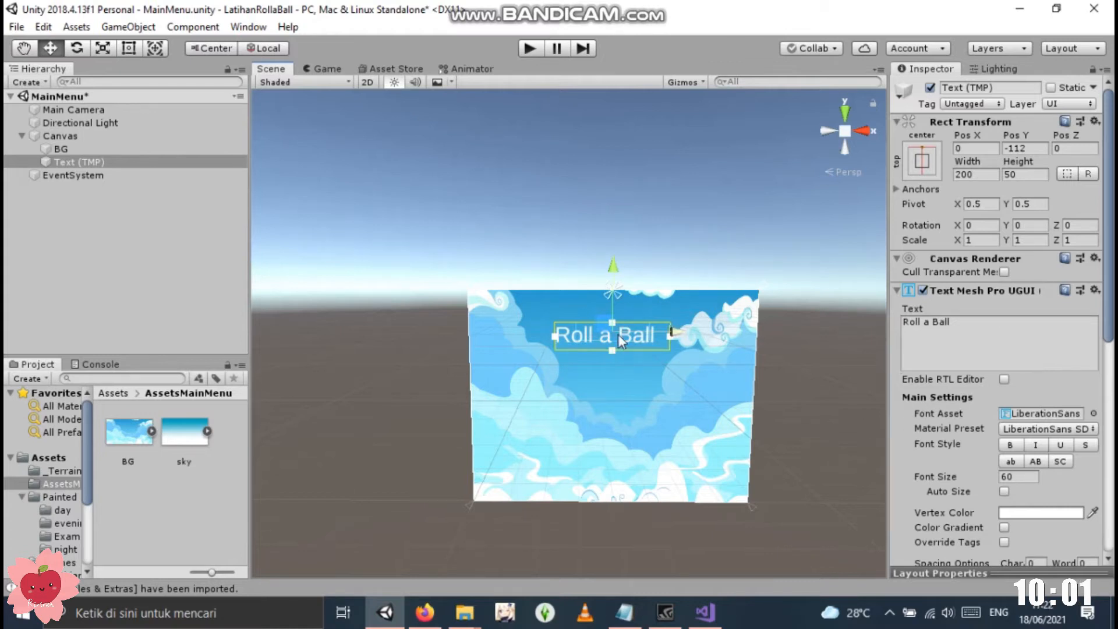
Preview the available TMP font assets on the title text and choose Anton SDF
left_click(1006, 349)
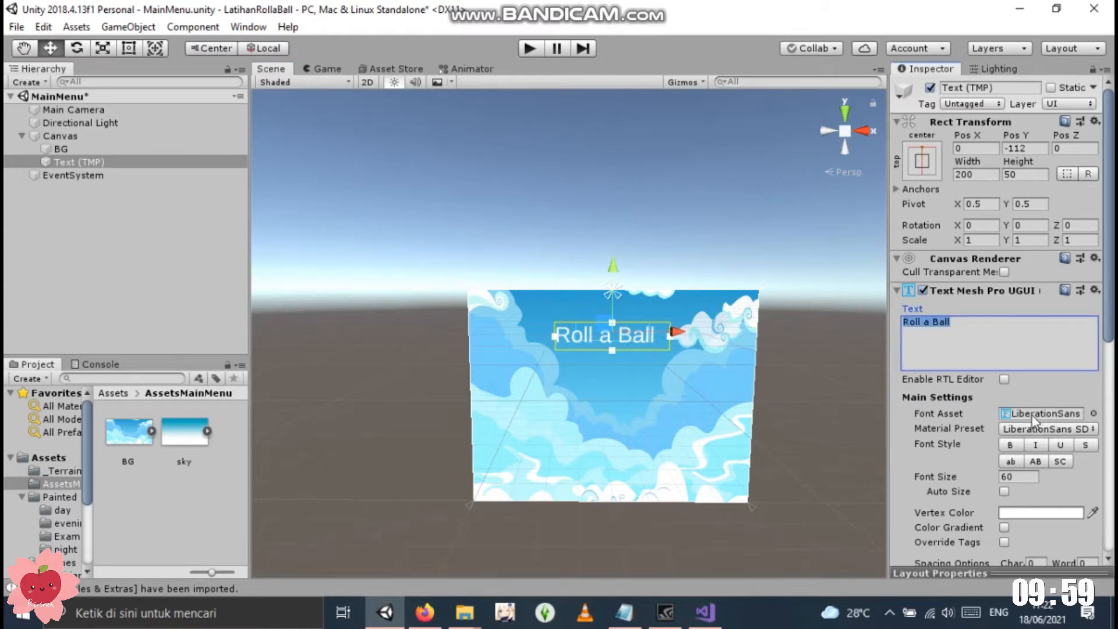
left_click(1079, 414)
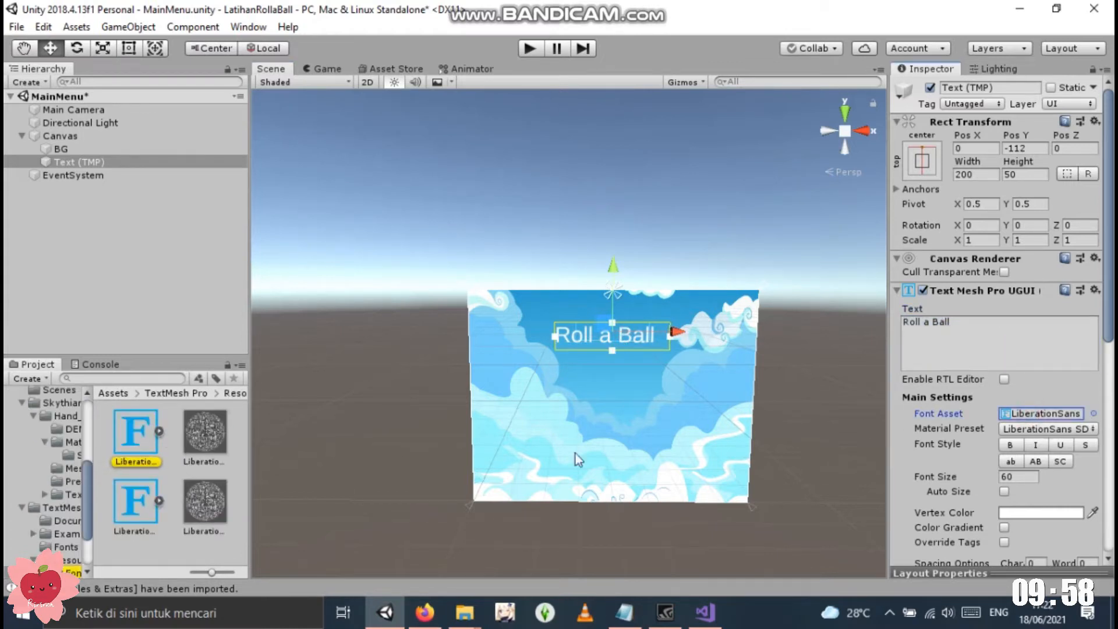
left_click(1093, 414)
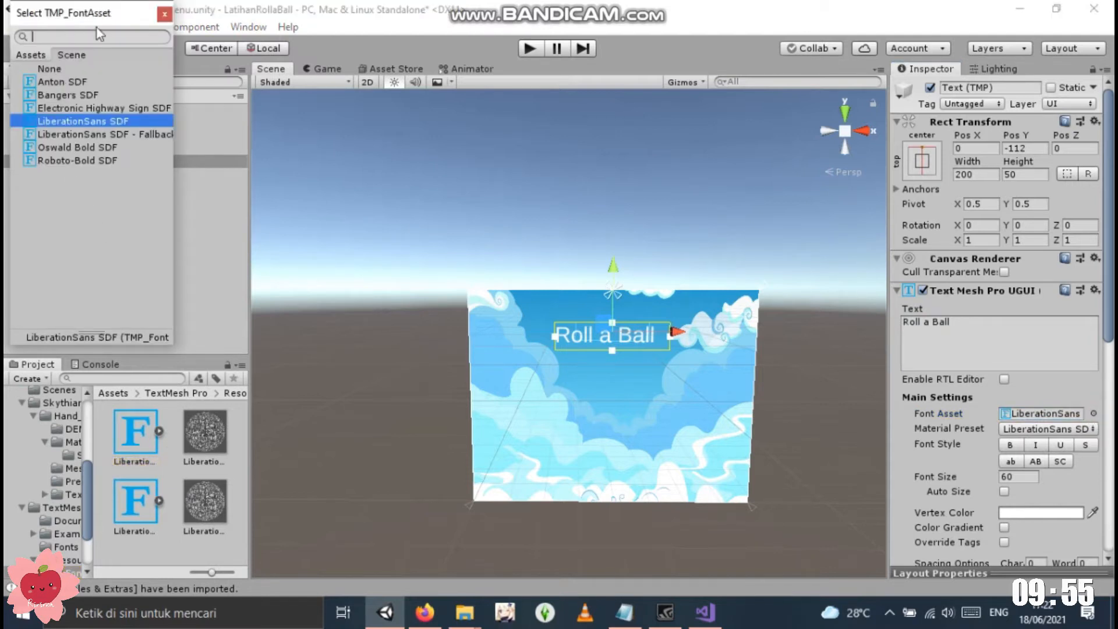
left_click(93, 95)
left_click(96, 108)
left_click(89, 147)
left_click(87, 160)
left_click(86, 82)
left_click(165, 16)
left_click(249, 26)
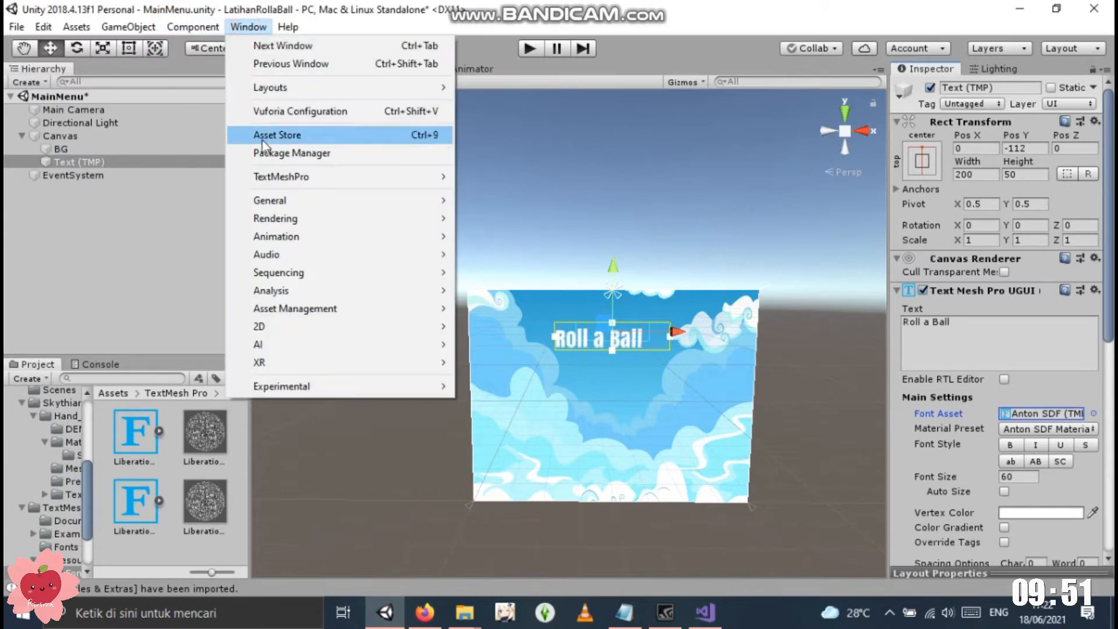
mouse_move(341, 179)
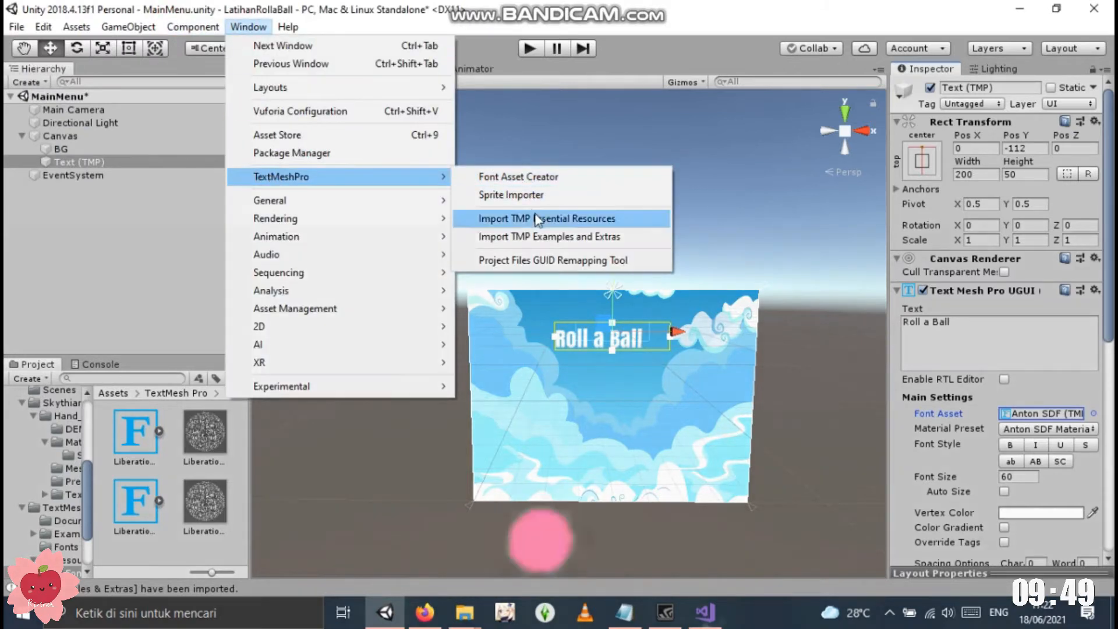
left_click(523, 177)
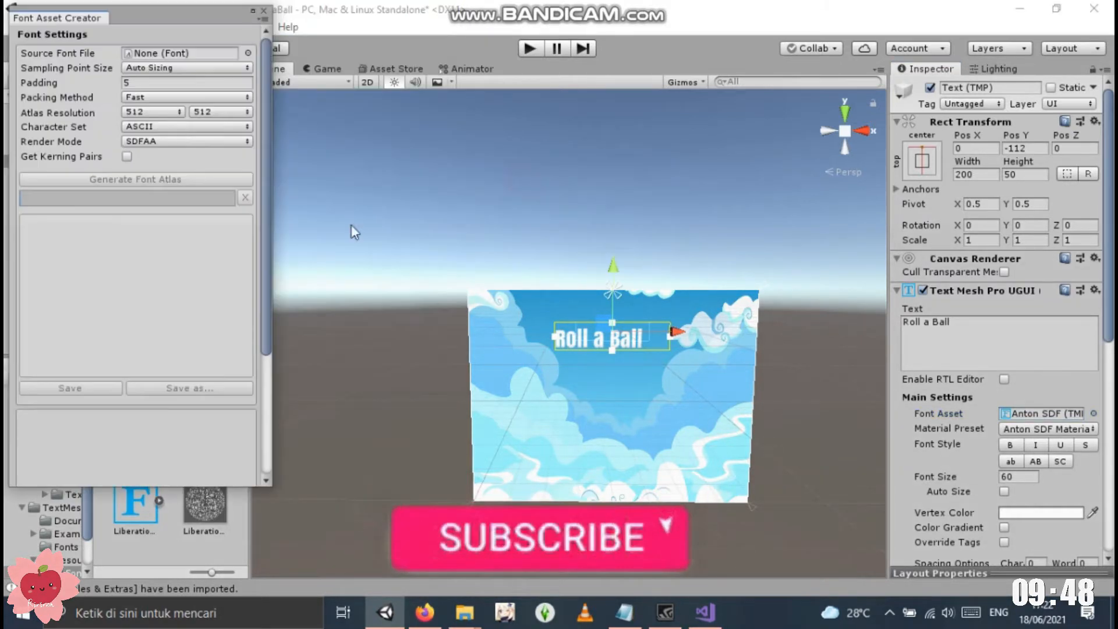
left_click(249, 54)
scroll(120, 221, "down", 3)
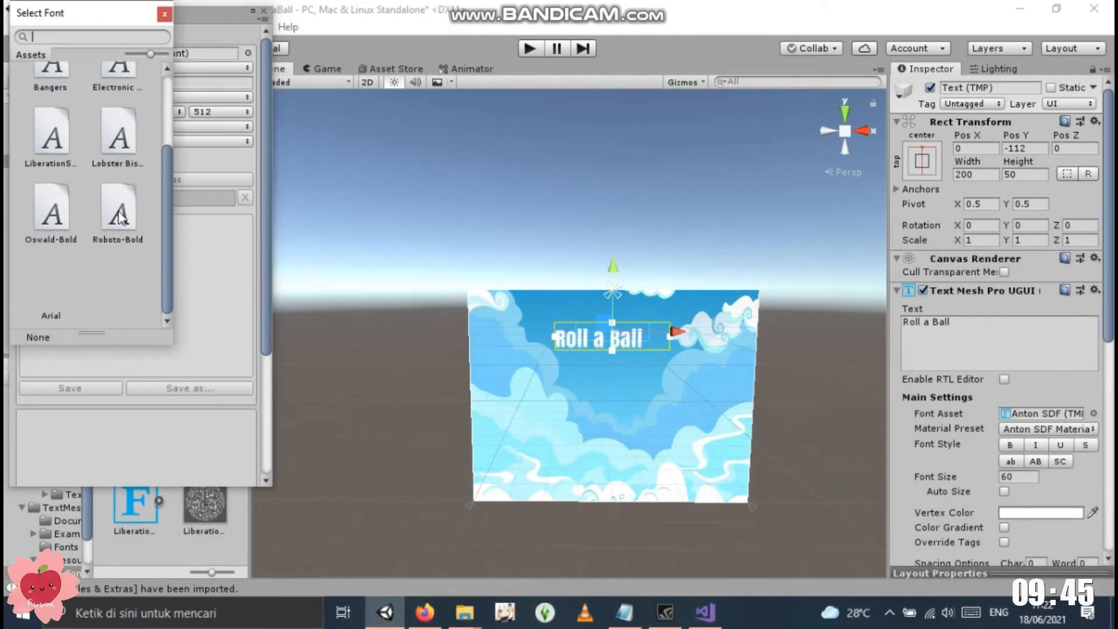
scroll(121, 221, "up", 3)
left_click(165, 14)
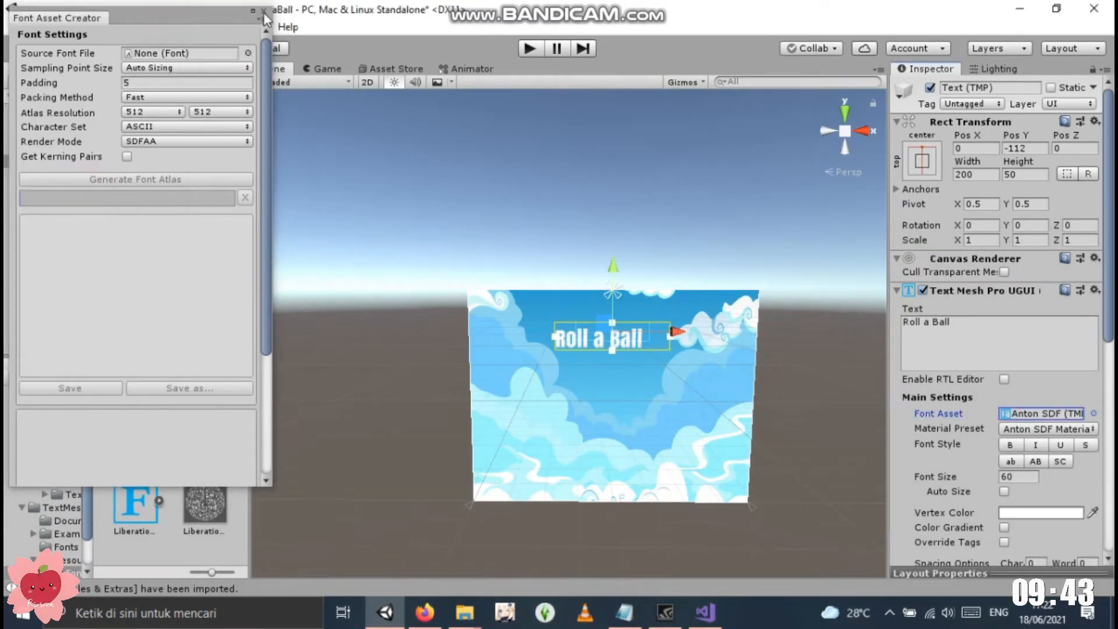
left_click(264, 11)
Import Ballpoint.otf, KBBalloonAnimal.ttf and Mf Air Balloon.ttf from the Unity 3D pictures folder into the TextMesh Pro Fonts folder
scroll(89, 471, "down", 3)
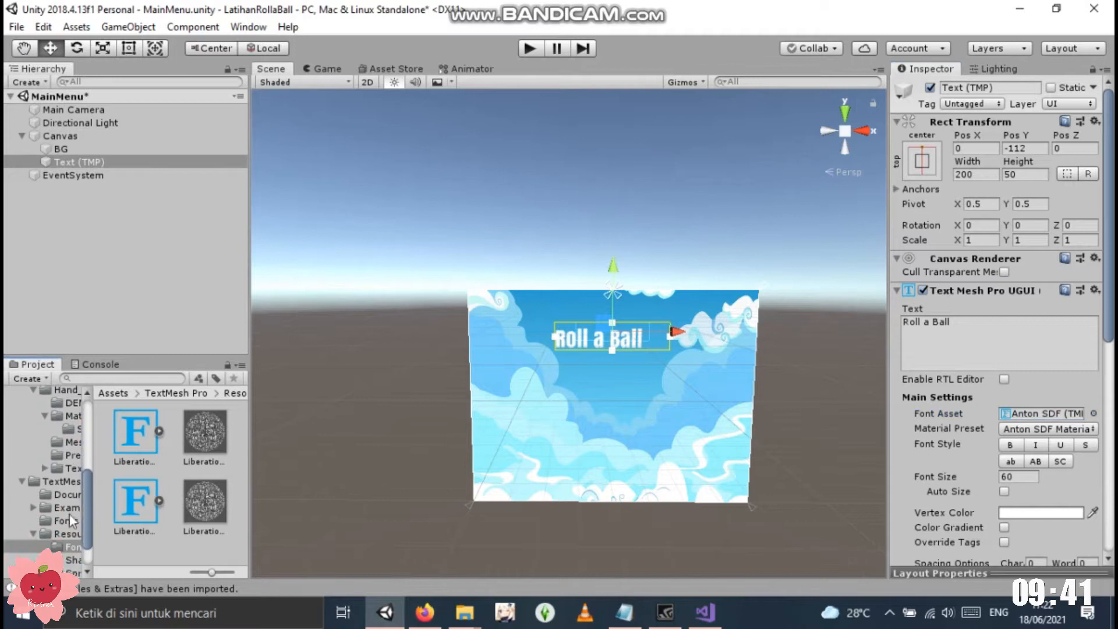
left_click(66, 521)
mouse_move(464, 613)
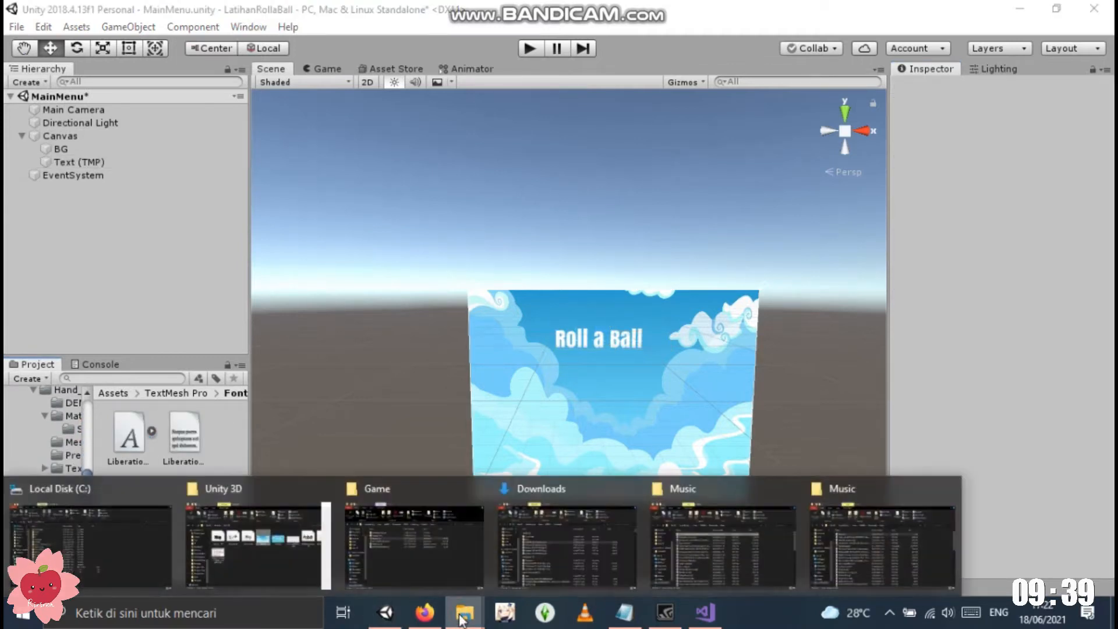
left_click(301, 540)
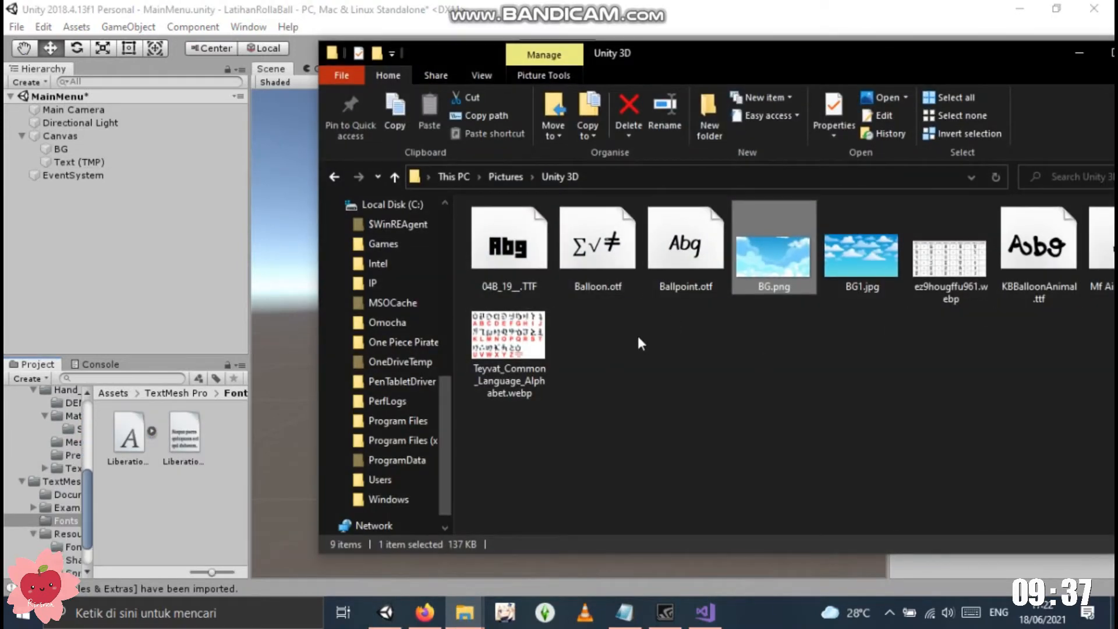
left_click_drag(719, 49, 644, 47)
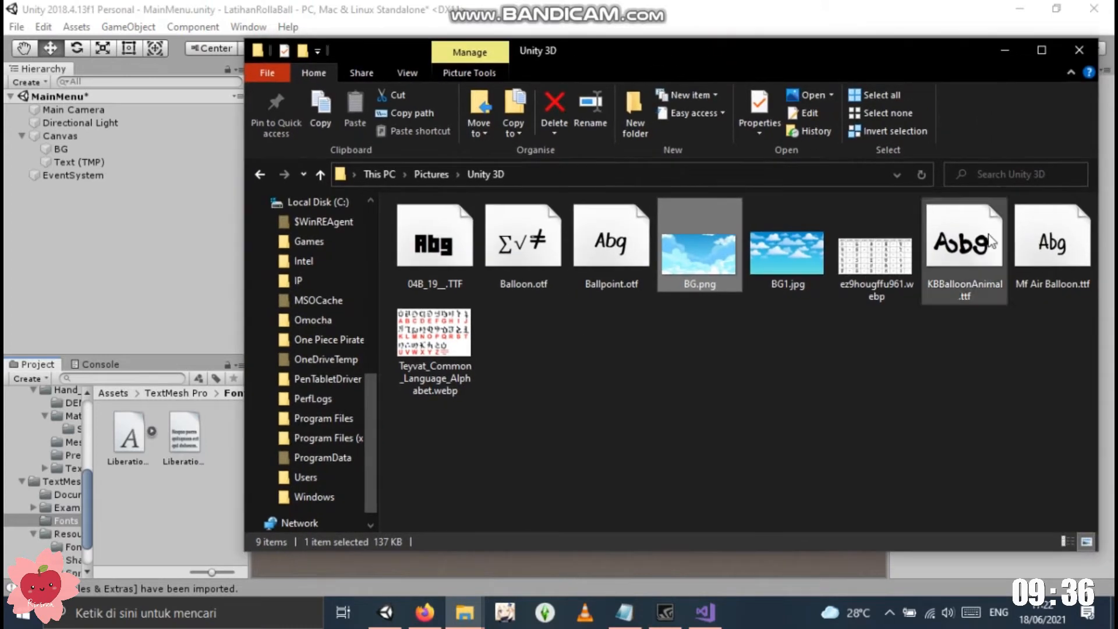
left_click(1056, 255, "ctrl")
left_click(965, 248, "ctrl")
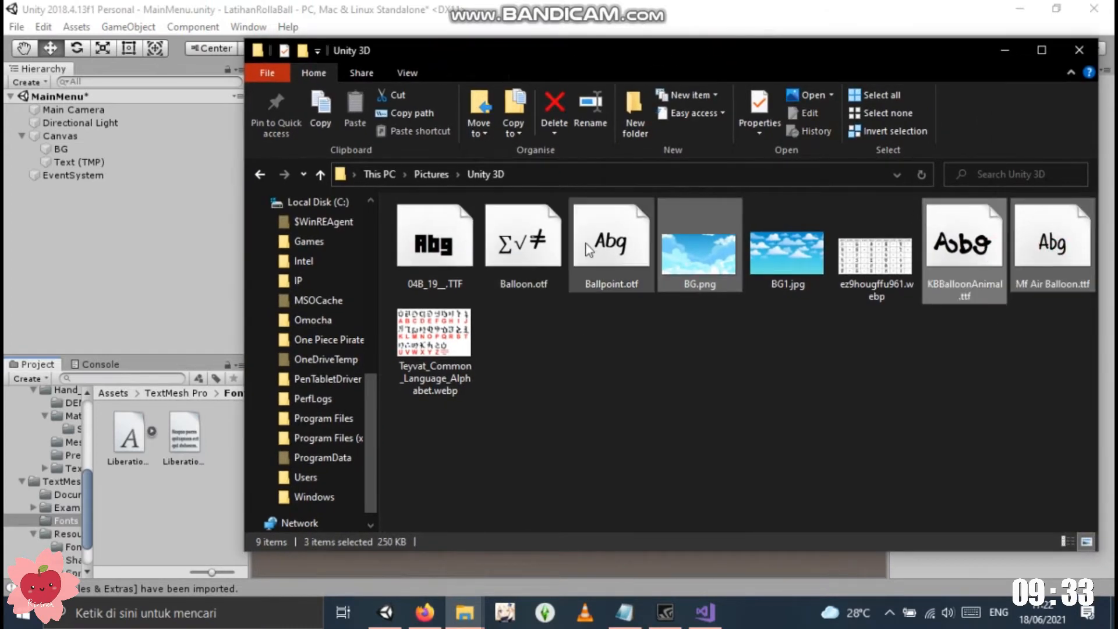
left_click(610, 279, "ctrl")
left_click(710, 281, "ctrl")
left_click_drag(609, 262, 166, 501)
left_click(1005, 51)
scroll(175, 531, "down", 1)
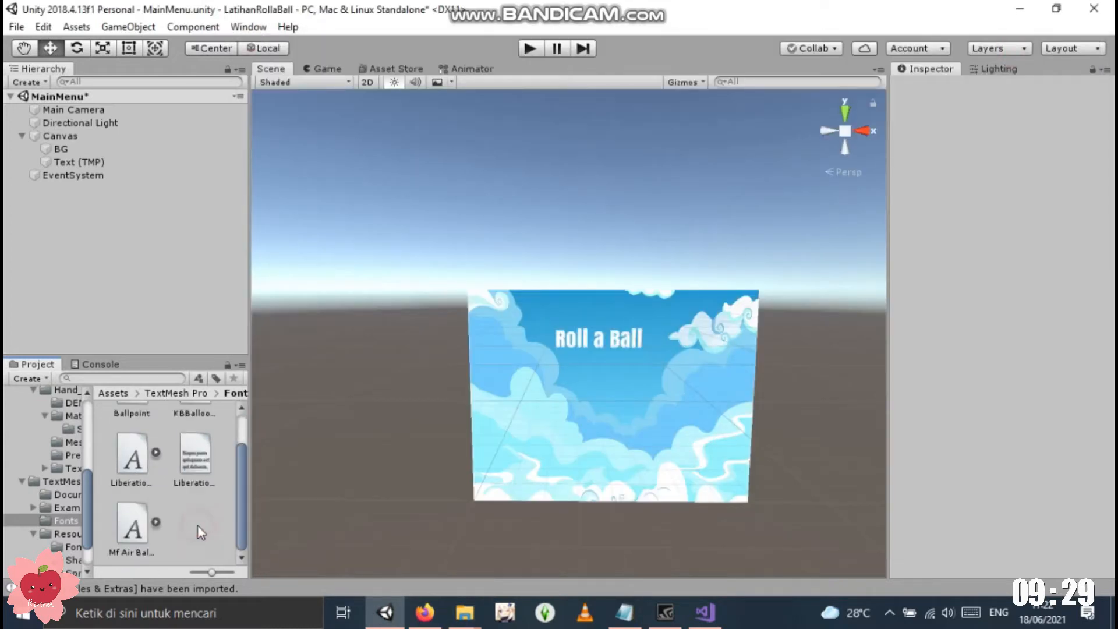
Generate a font atlas in the Font Asset Creator with Ballpoint as the source font file
left_click(248, 26)
mouse_move(338, 176)
left_click(483, 176)
left_click(247, 48)
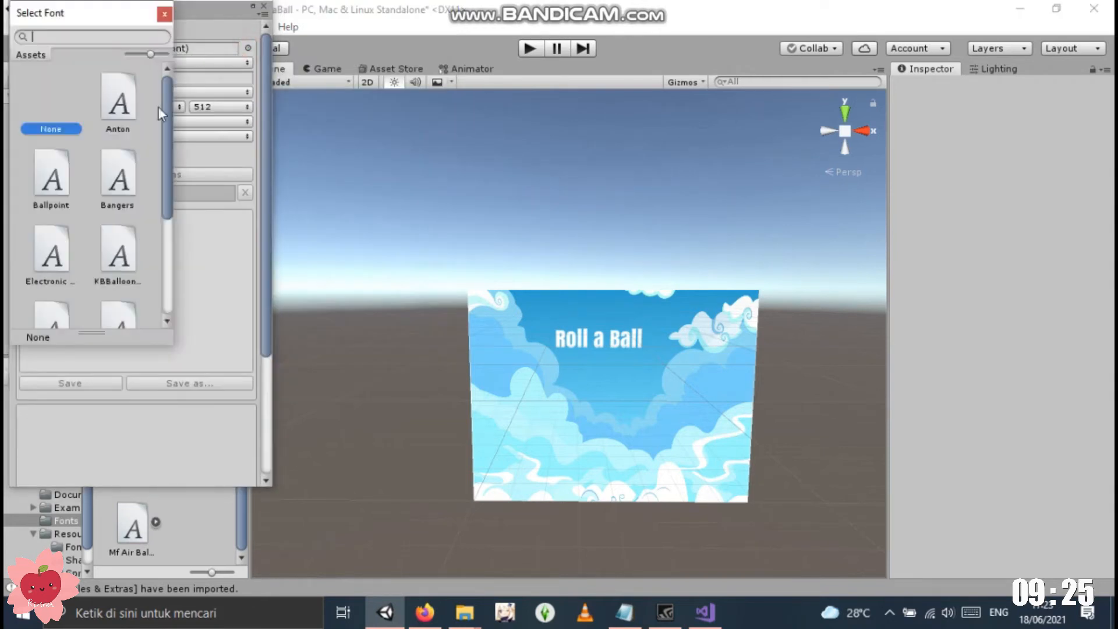
left_click(58, 180)
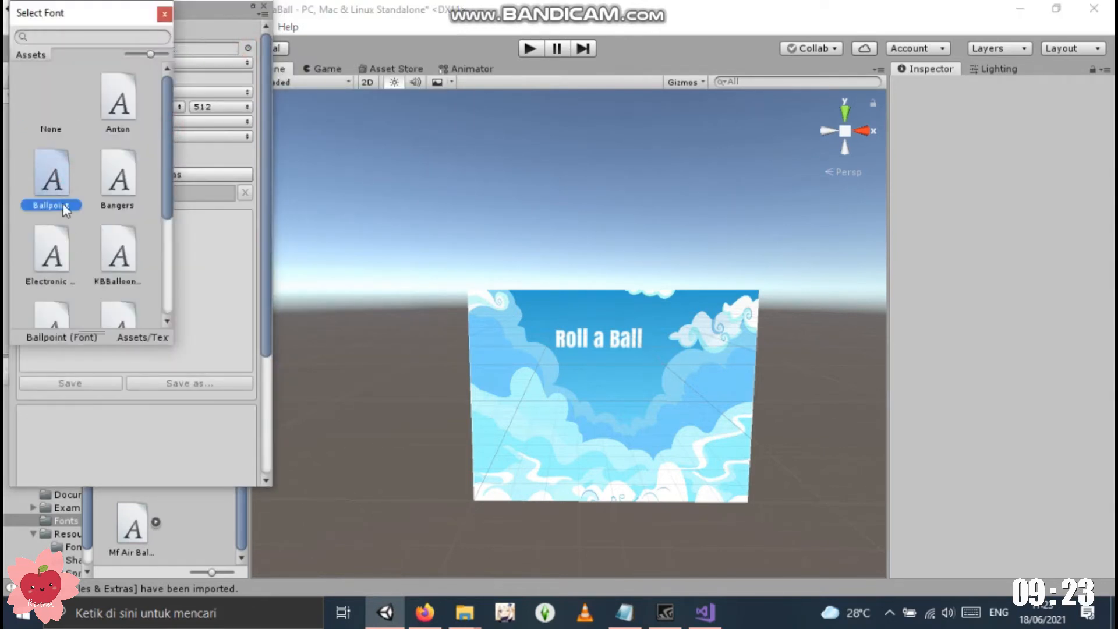
double_click(55, 187)
left_click(182, 176)
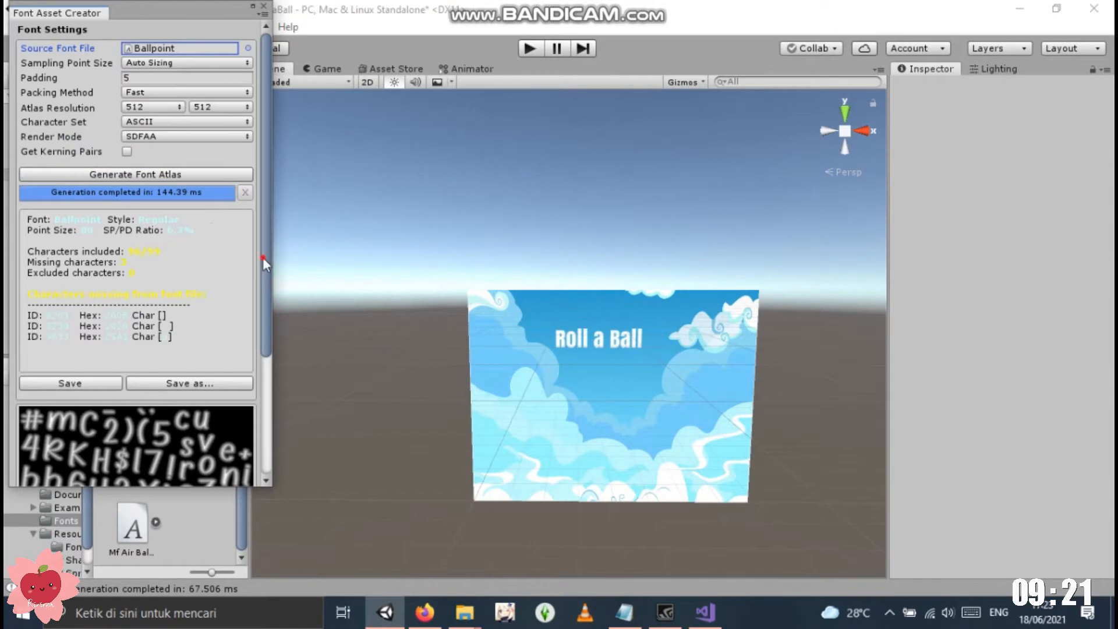
Save the generated Ballpoint font asset in the Fonts folder and close the Font Asset Creator
scroll(149, 309, "down", 5)
left_click_drag(263, 368, 265, 402)
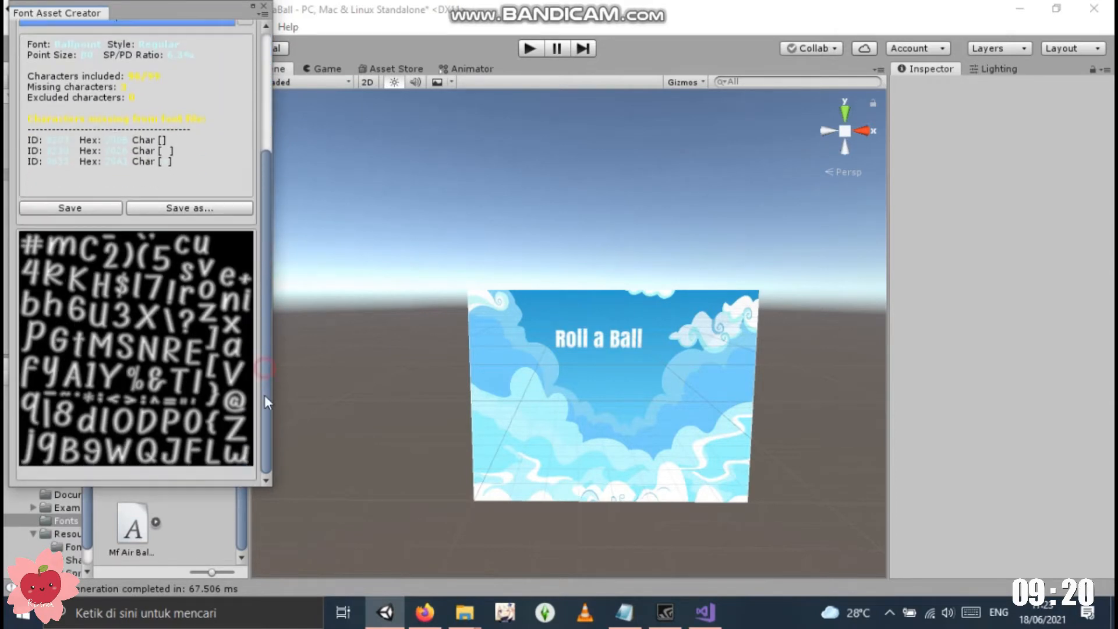
left_click(109, 205)
left_click(407, 401)
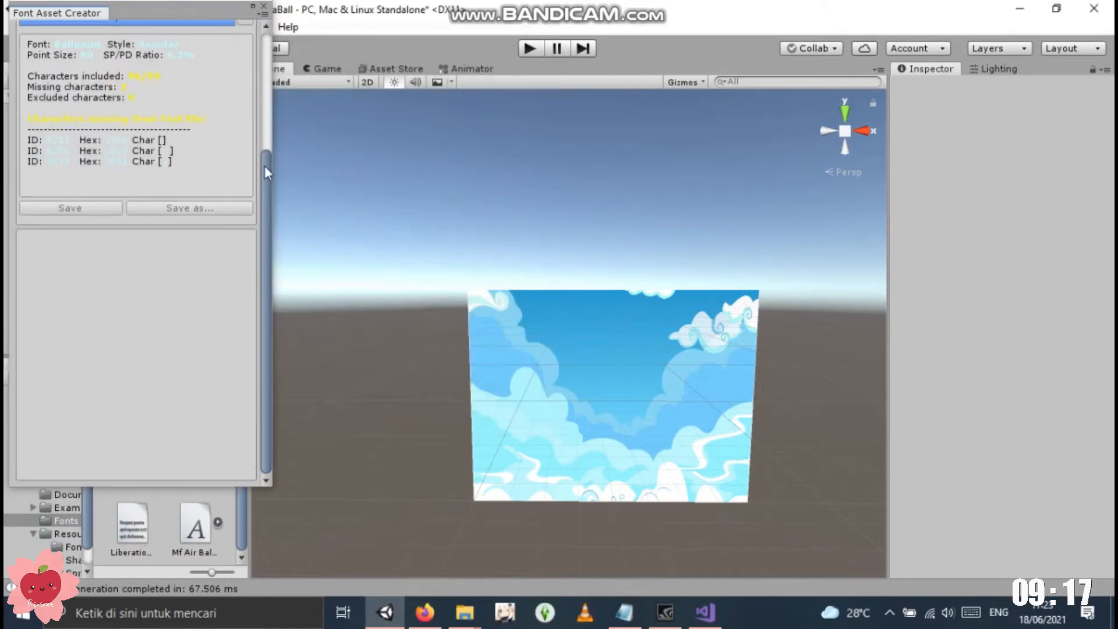
left_click_drag(261, 155, 262, 60)
left_click(265, 7)
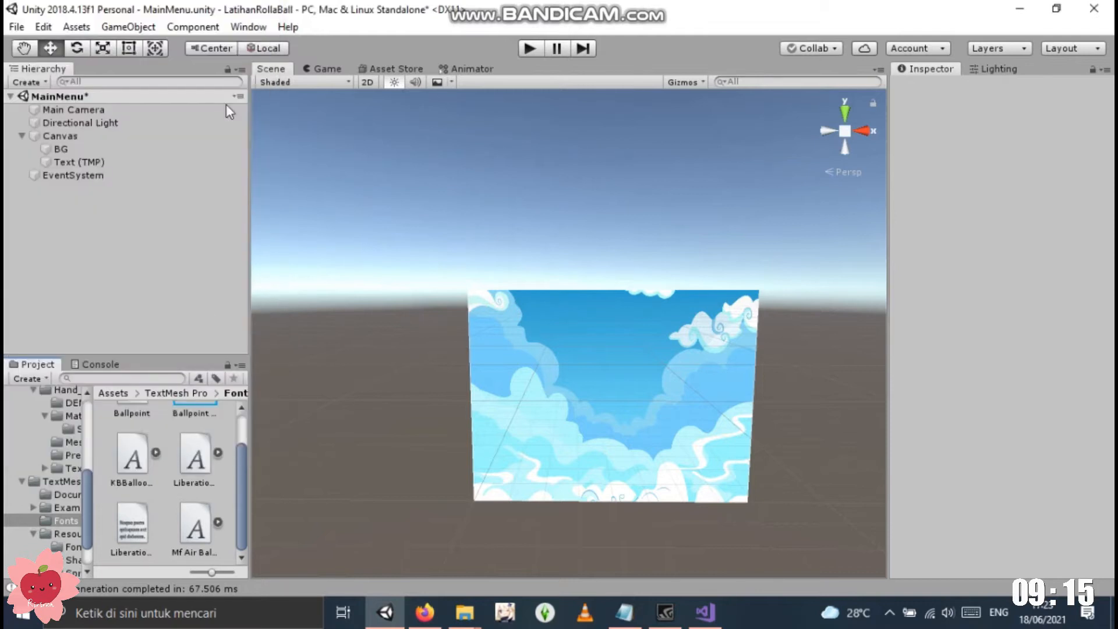
Assign the Ballpoint SDF font asset to the Roll a Ball title text
left_click(91, 163)
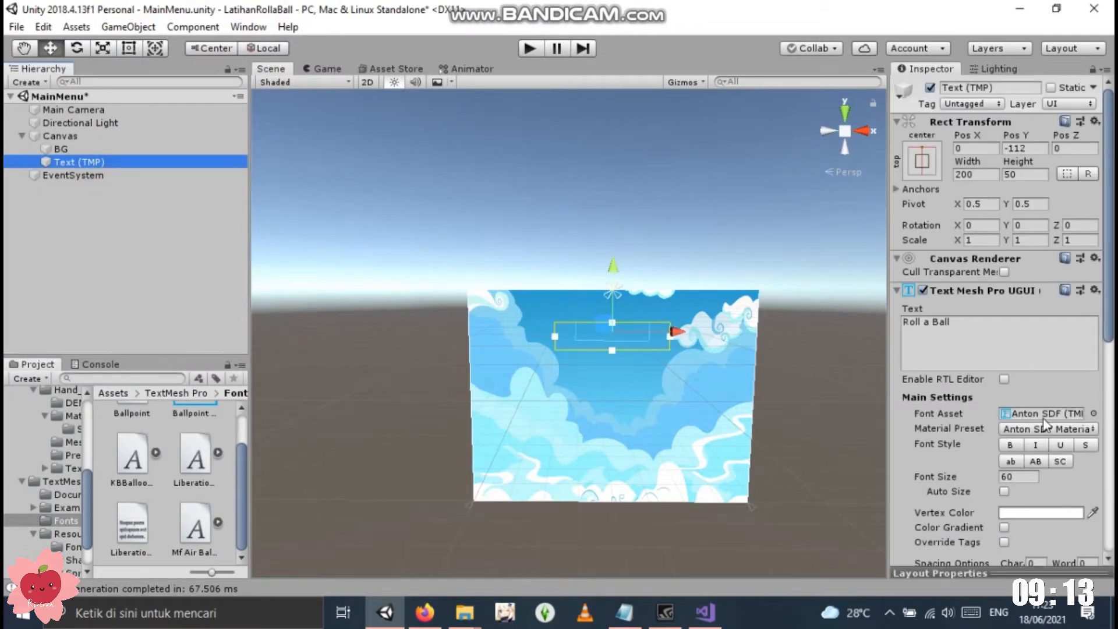
left_click(1093, 414)
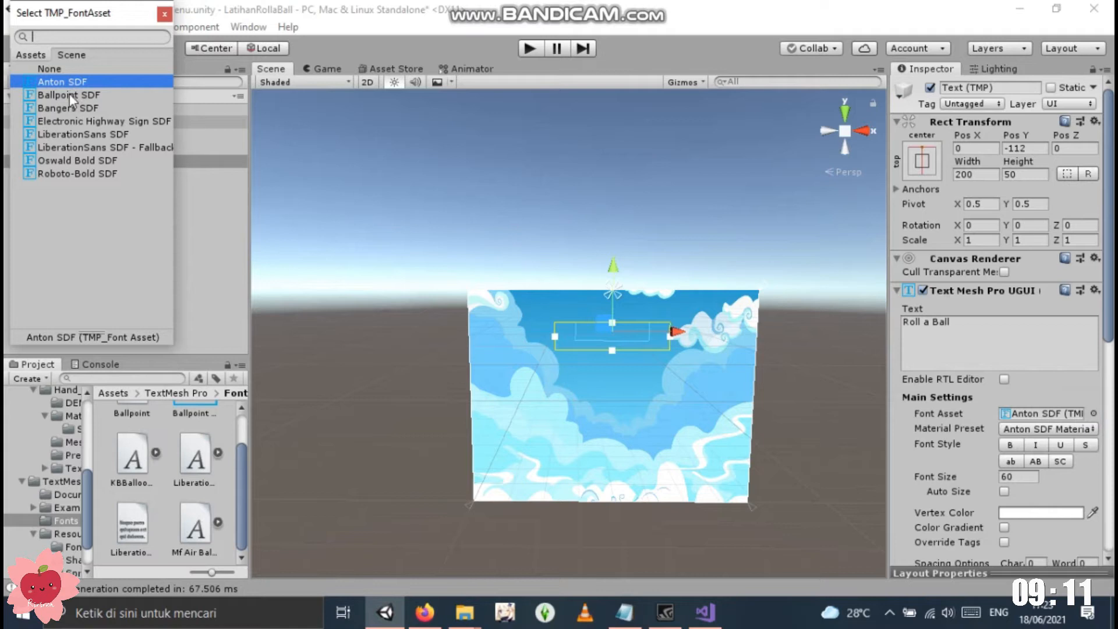
left_click(164, 14)
scroll(237, 494, "up", 2)
left_click_drag(195, 434, 1025, 414)
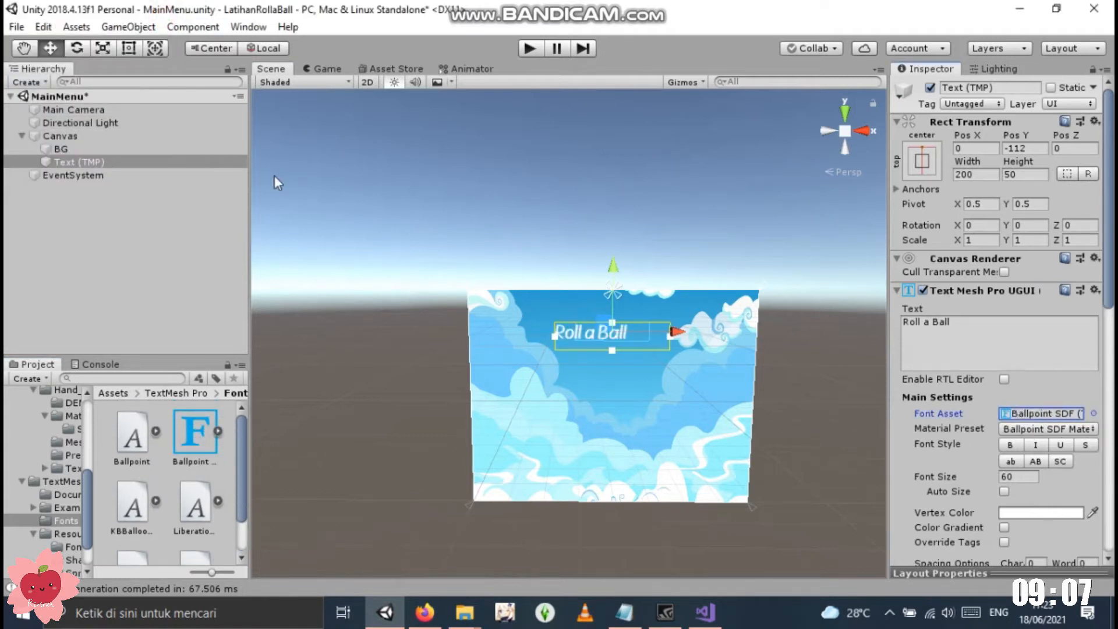
Generate a font atlas in the Font Asset Creator with KBBalloonAnimal as the source font file
left_click(252, 26)
mouse_move(287, 175)
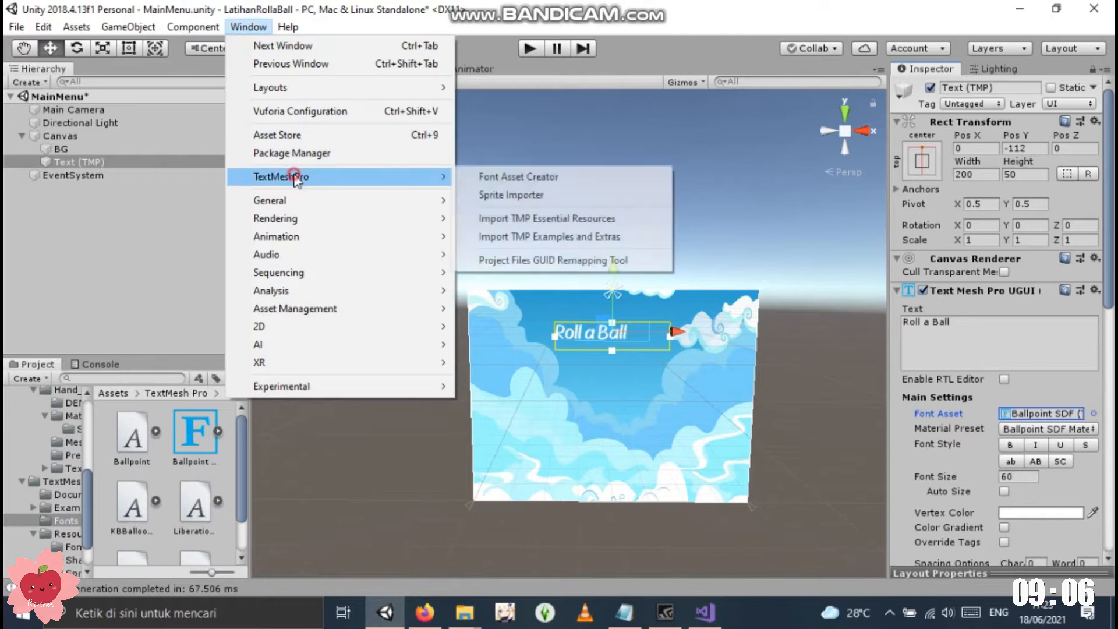
left_click(539, 178)
left_click(248, 54)
double_click(115, 176)
left_click(153, 180)
left_click_drag(267, 338, 267, 469)
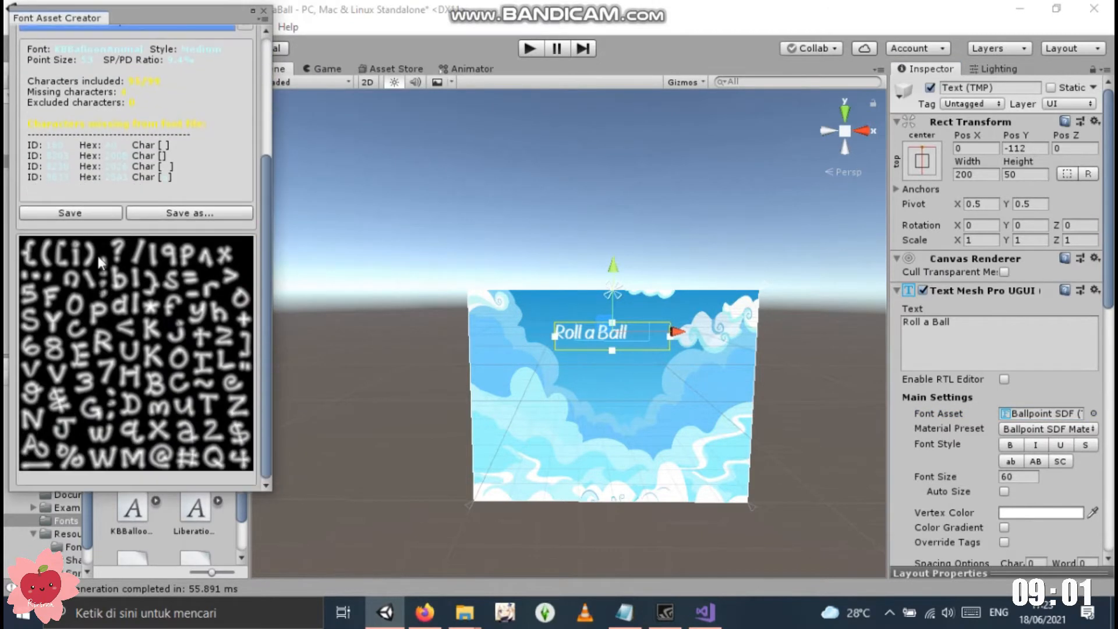
Save the generated KBBalloonAnimal font asset in the Fonts folder and close the Font Asset Creator
left_click(88, 213)
left_click(402, 400)
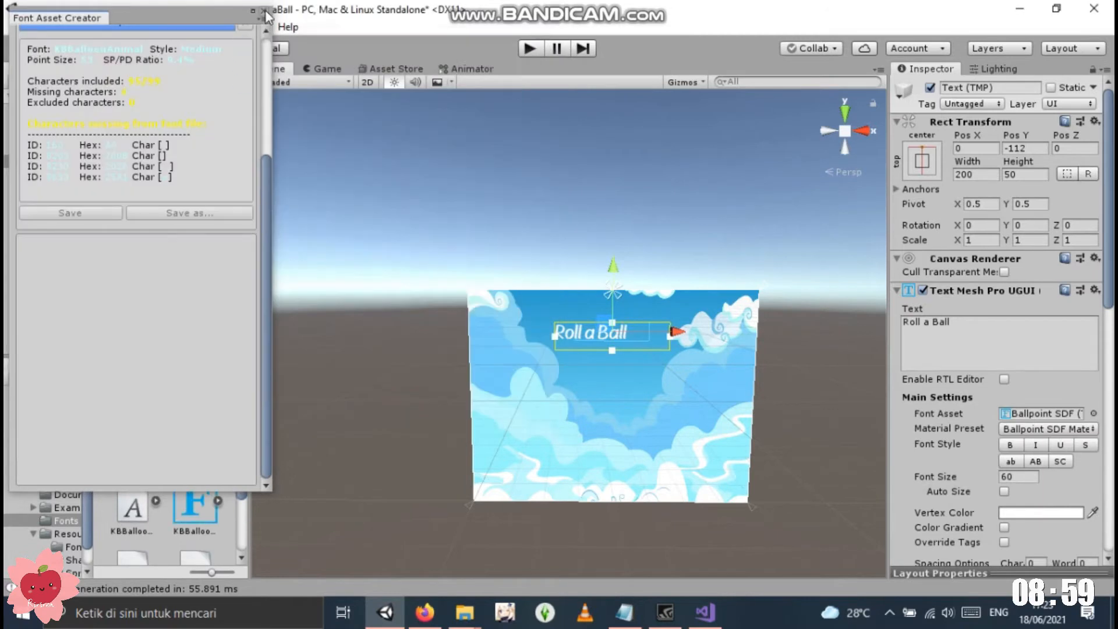
left_click(265, 11)
Assign the KBBalloonAnimal SDF font asset to the title text
left_click(195, 501)
left_click(76, 162)
left_click_drag(201, 501, 1021, 413)
Try a font size of 57 on the title text and set it back to 60
left_click(1014, 476)
type("57")
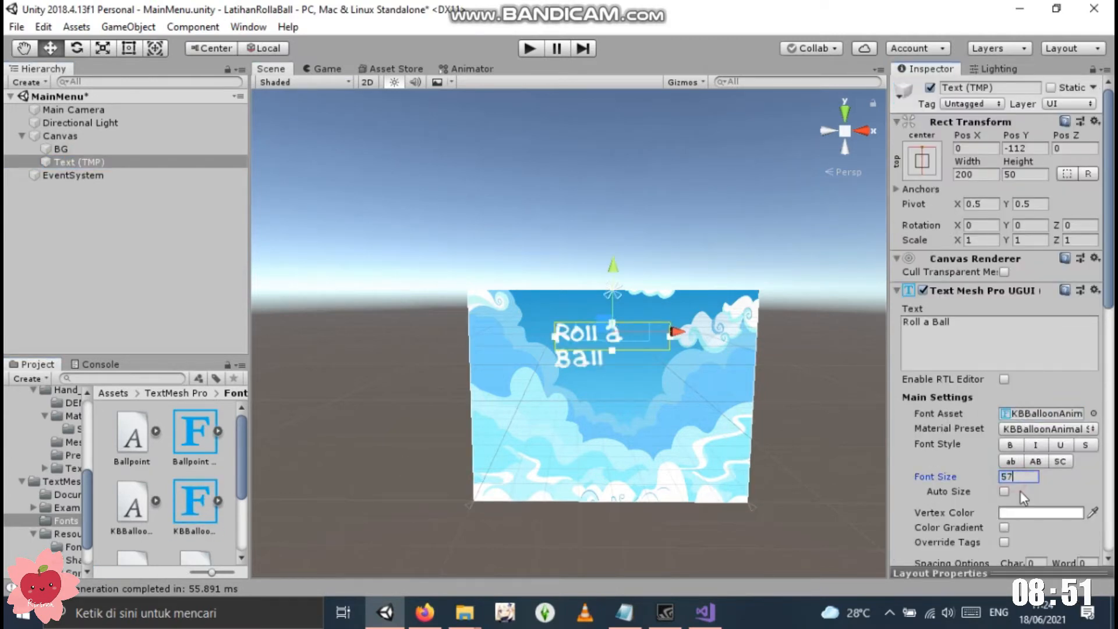
key("BackSpace")
key("BackSpace")
type("60")
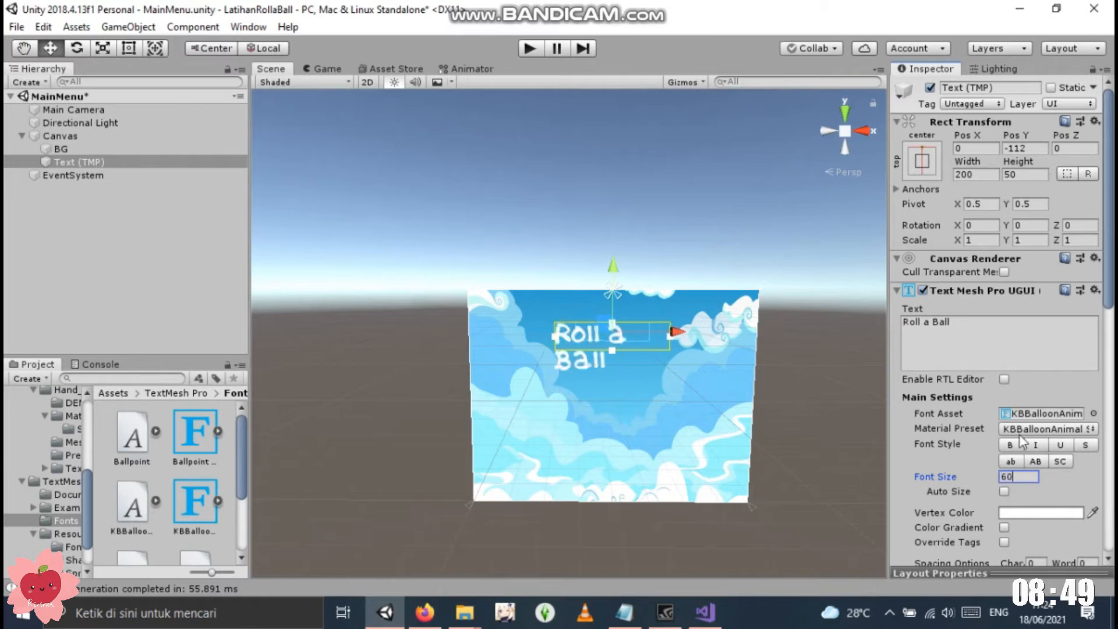
Widen the title's text box on both sides so that Roll a Ball fits on a single line
left_click(670, 344)
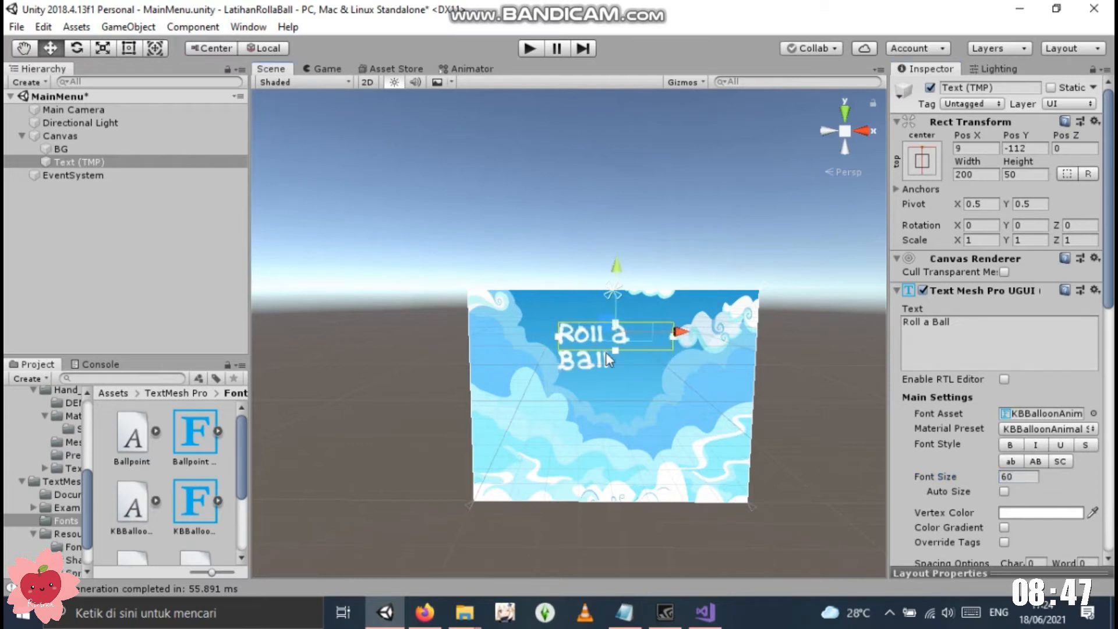
left_click_drag(555, 337, 547, 337)
left_click(670, 349)
left_click(607, 335)
scroll(674, 356, "up", 6)
left_click_drag(708, 343, 730, 346)
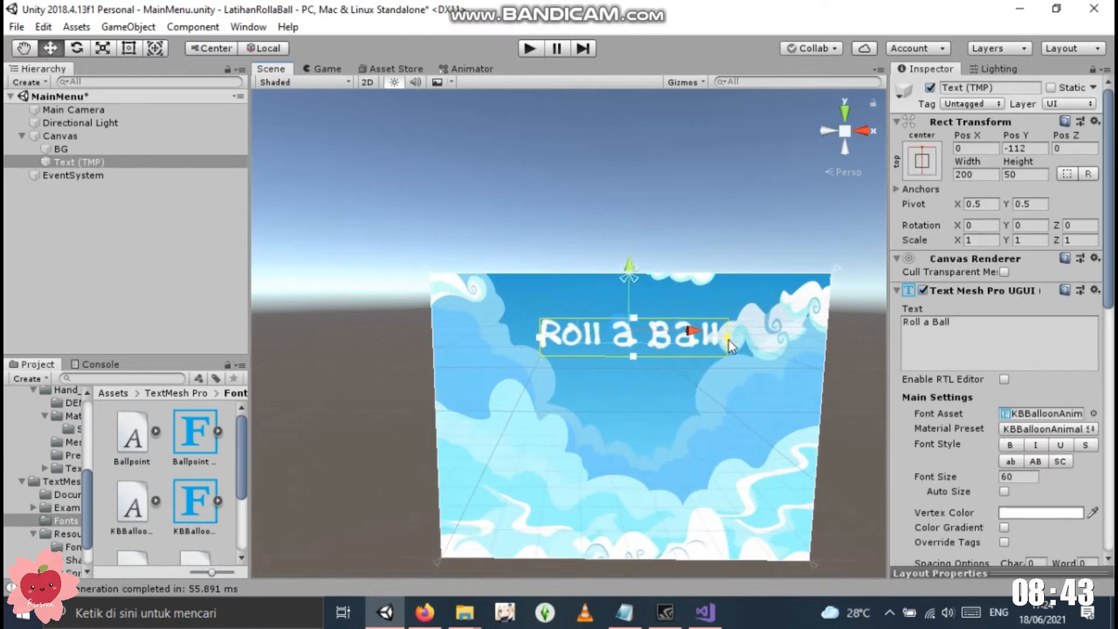
Set the title text's vertex color to dark purple 3D2B4F
scroll(1039, 460, "down", 3)
scroll(1039, 418, "down", 6)
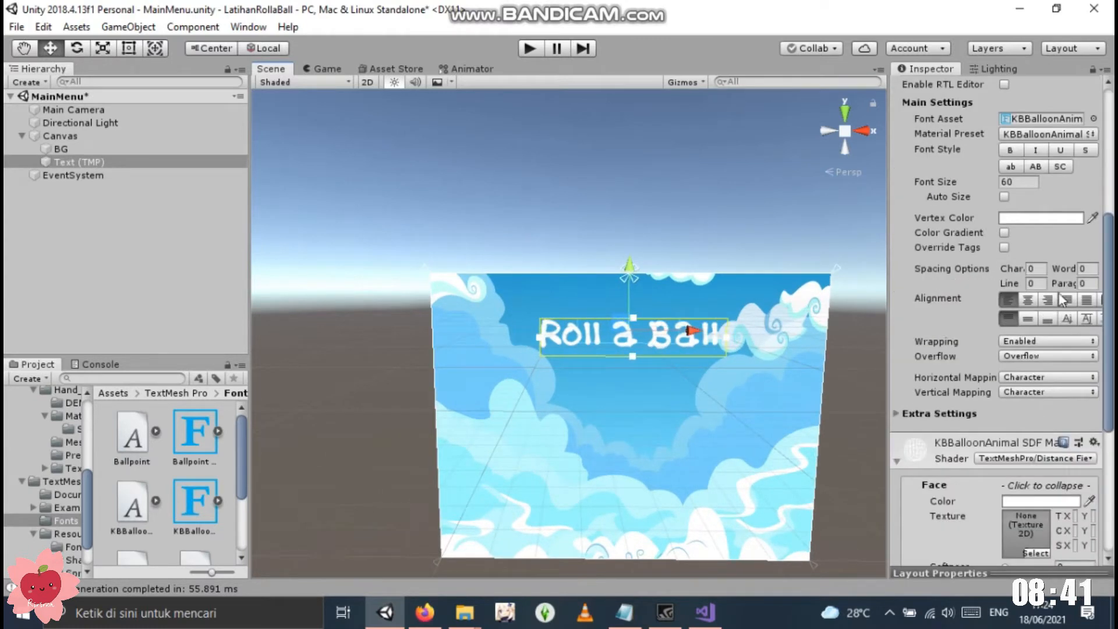
left_click(1041, 217)
mouse_move(89, 142)
left_mouse_down()
mouse_move(106, 149)
mouse_move(53, 201)
mouse_move(112, 231)
left_mouse_up()
left_click_drag(106, 174, 100, 169)
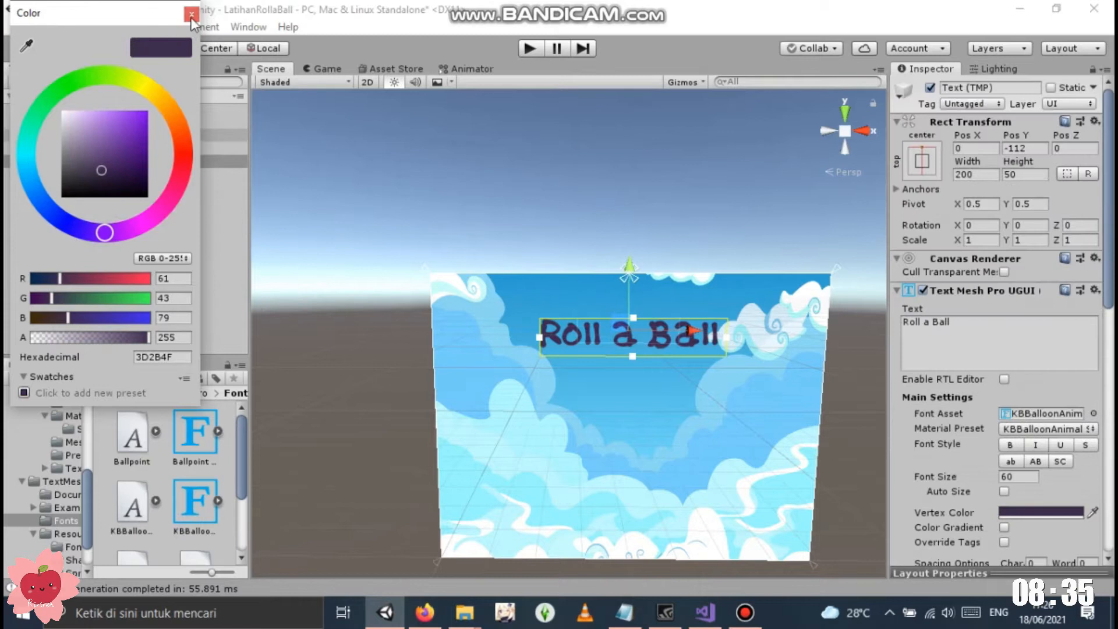
left_click(191, 14)
Add a TextMeshPro button under the Canvas and move it up to about Pos Y 117, below the title
left_click(93, 136)
right_click(95, 138)
mouse_move(169, 384)
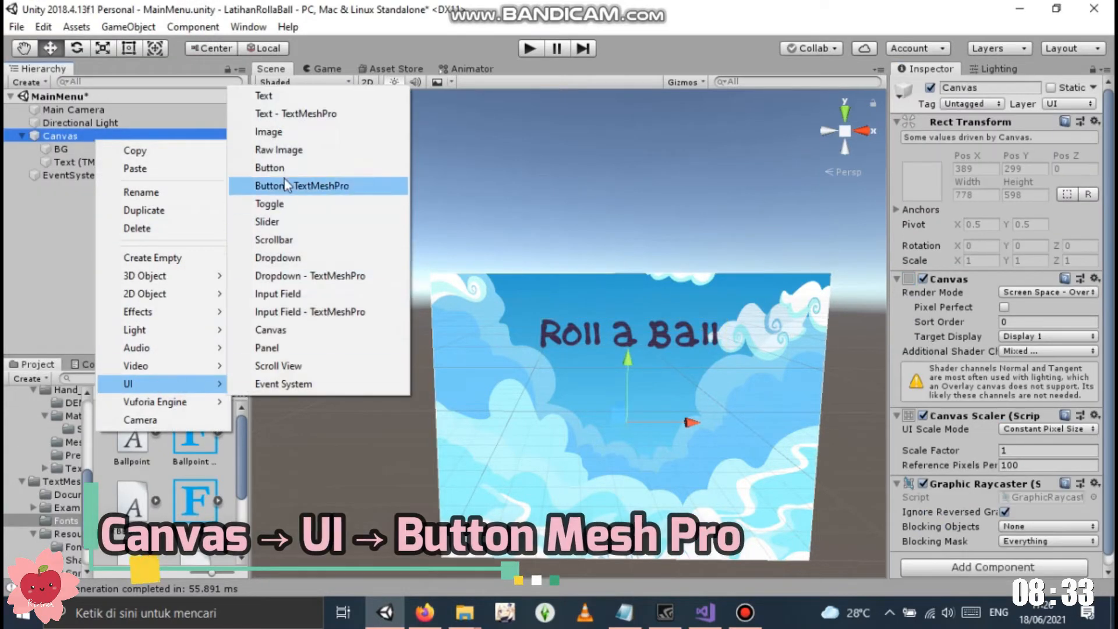
left_click(285, 184)
left_click_drag(608, 352, 632, 307)
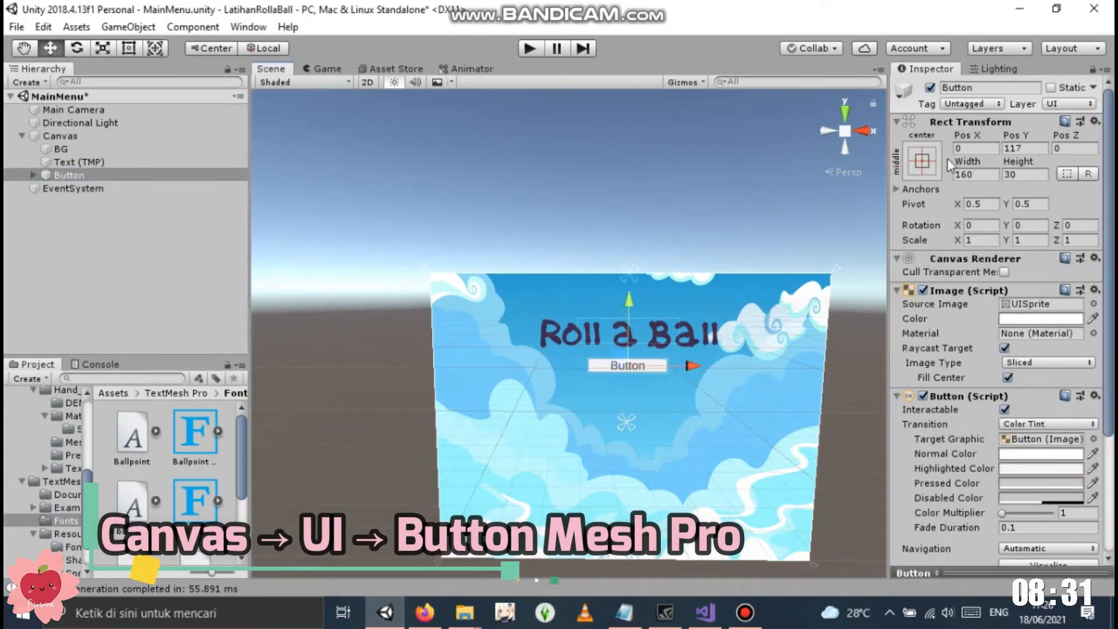
Resize the button to a width of 300 and a height of 75, and lower it to about Pos Y 95
left_click(974, 174)
type("300")
key("Tab")
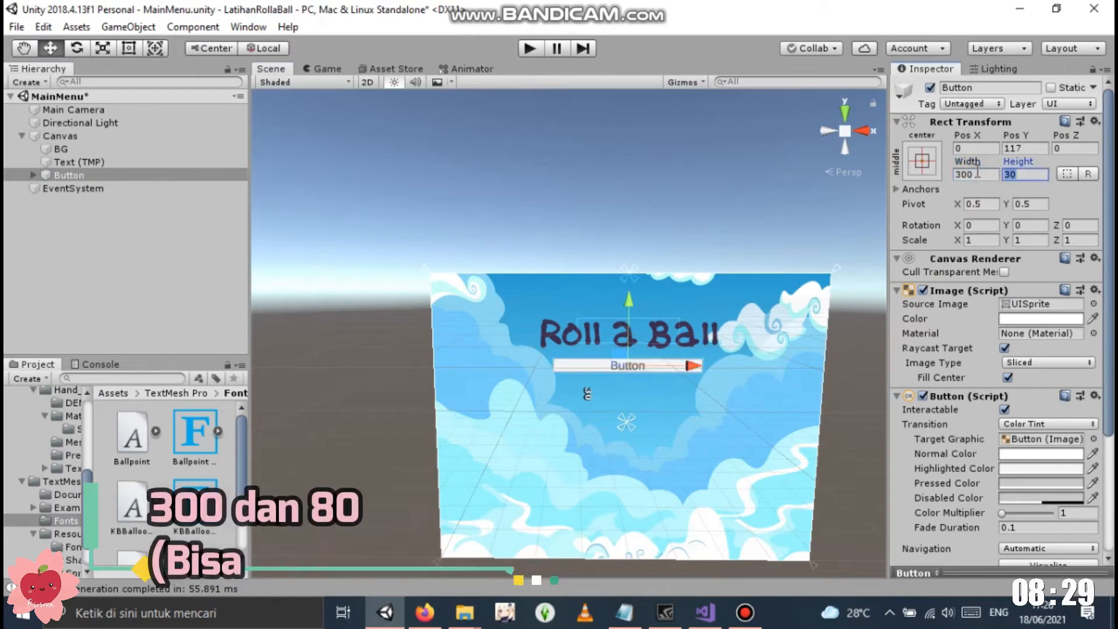
type("75")
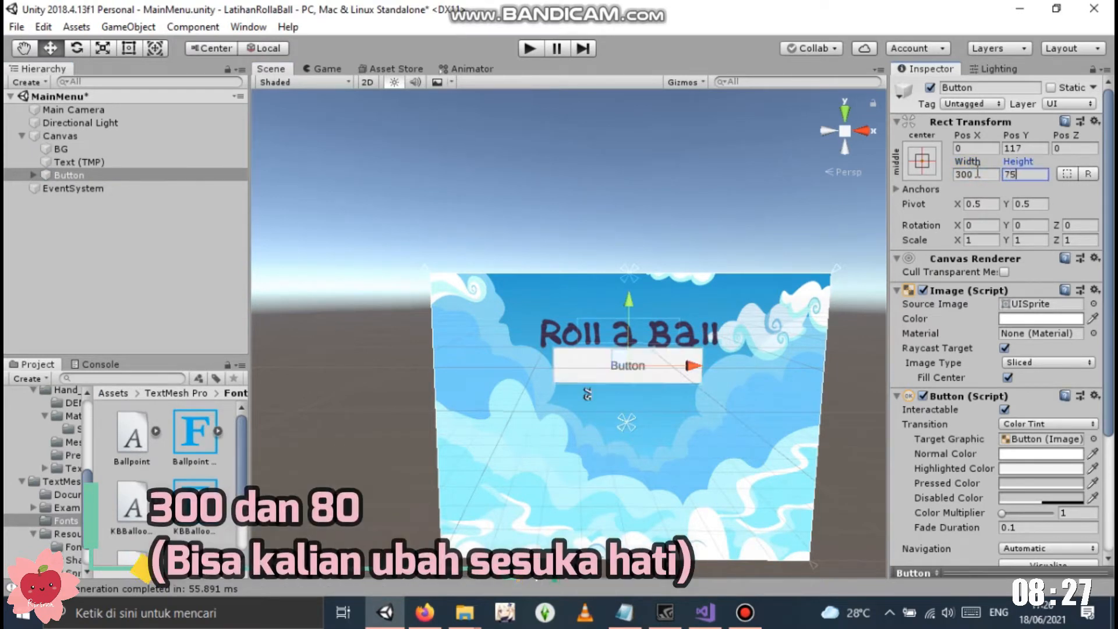
left_click_drag(629, 304, 631, 315)
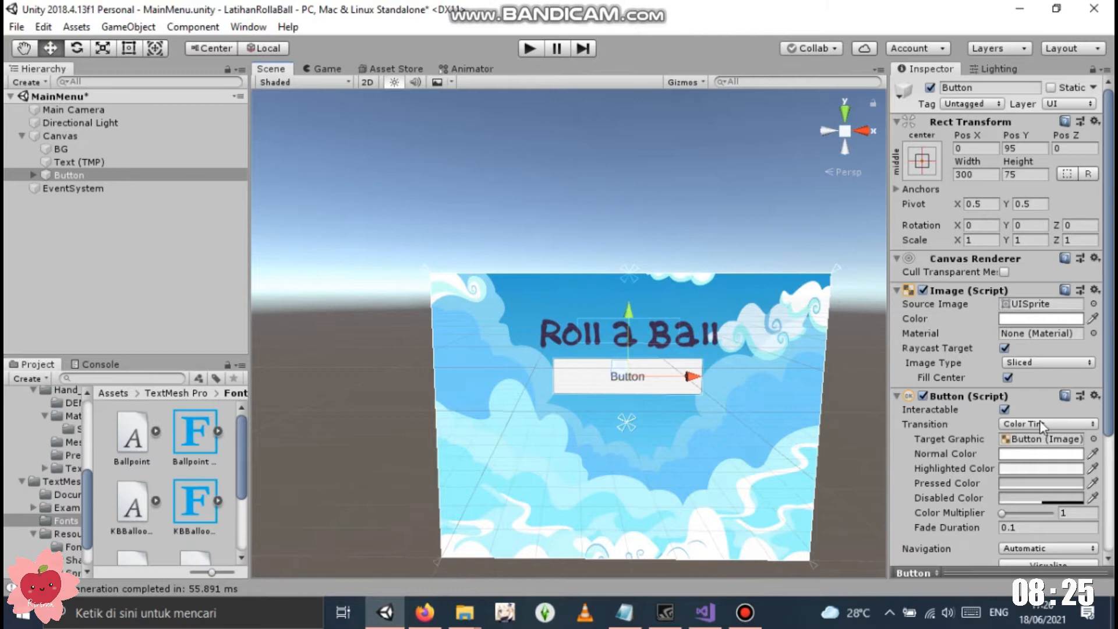
Make the button's Normal Color fully transparent with an alpha of 0
scroll(1040, 420, "down", 3)
left_click(1009, 307)
left_click_drag(89, 337, 24, 337)
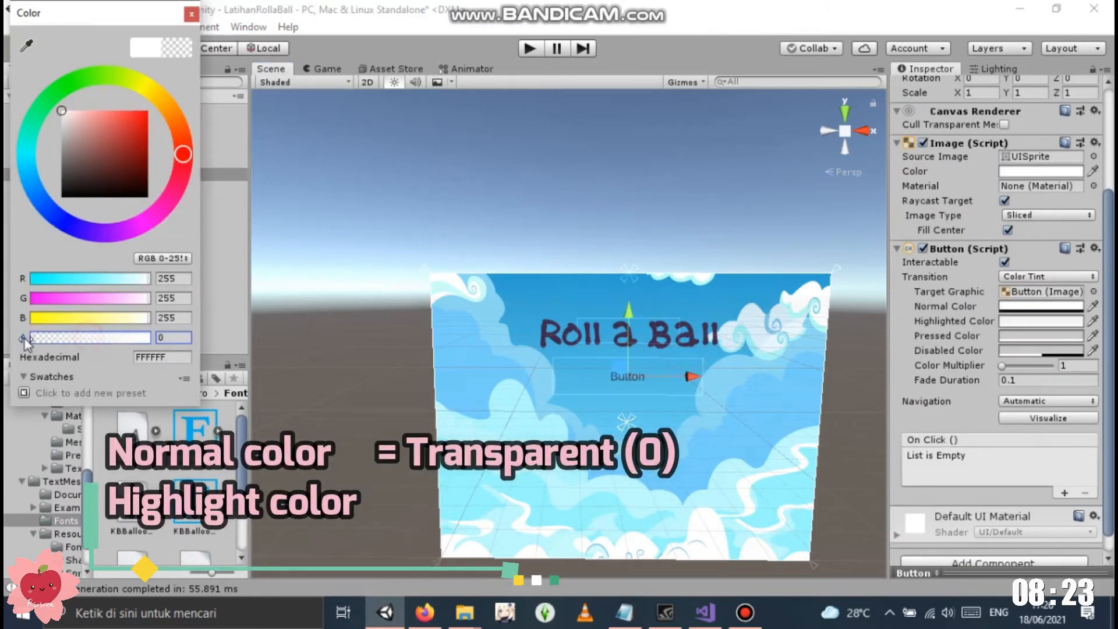
Set the button's Highlighted Color to a semi-transparent purple, 9C4EBA
left_click(1056, 324)
left_click(123, 230)
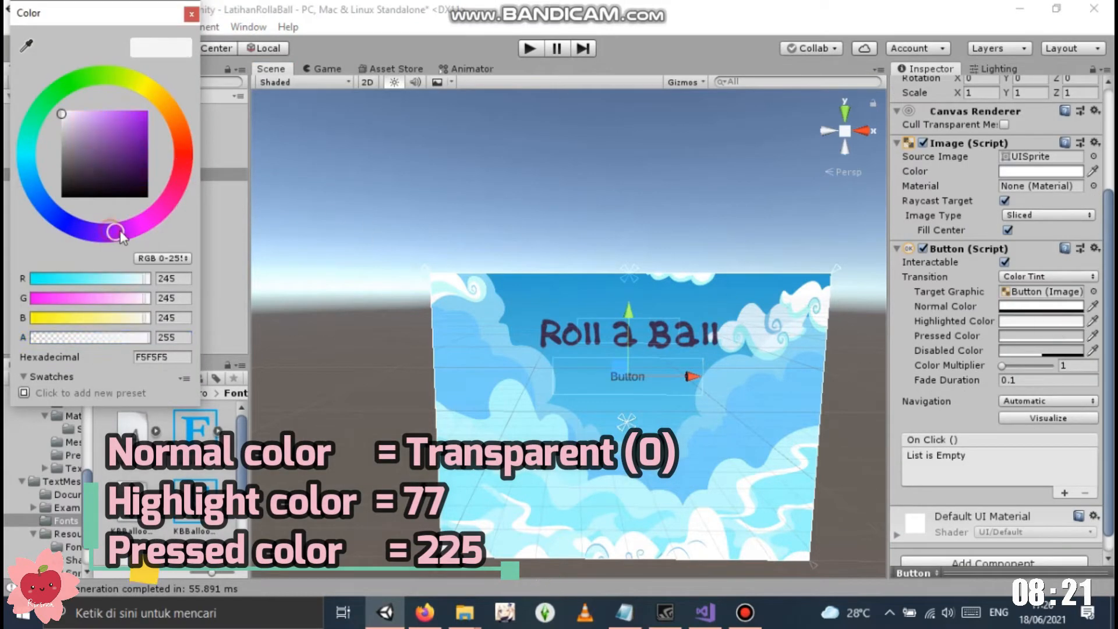
mouse_move(115, 151)
left_mouse_down()
mouse_move(125, 141)
mouse_move(113, 134)
left_mouse_up()
left_click(1014, 336)
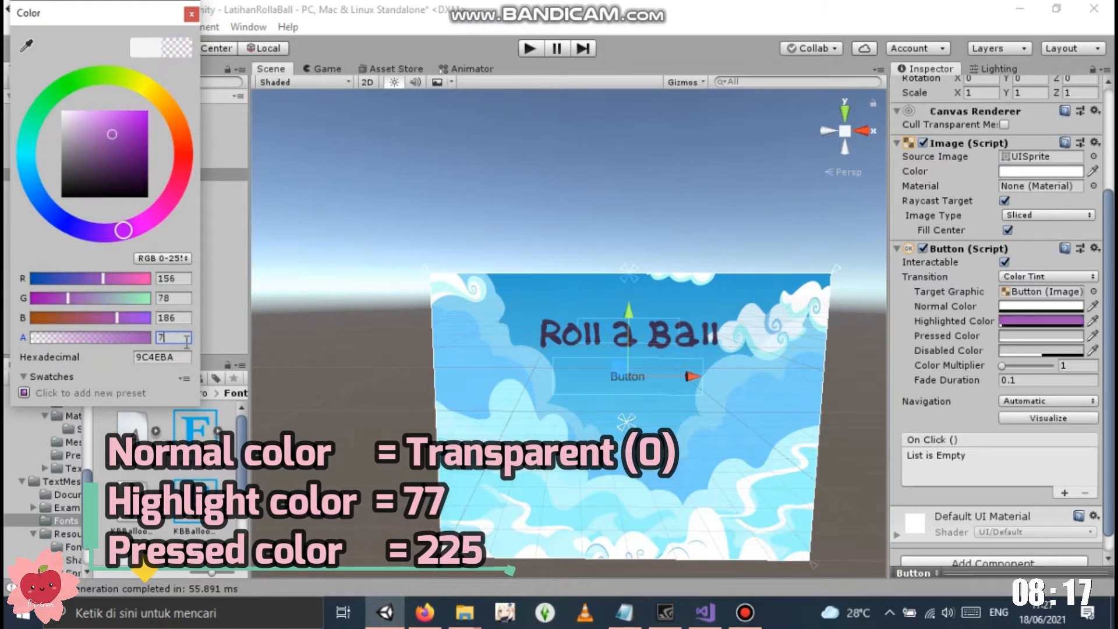
Sample the Highlighted Color's purple for the button's Pressed Color and play the scene to test the button
left_click(1095, 334)
left_click(1054, 321)
left_click(1058, 336)
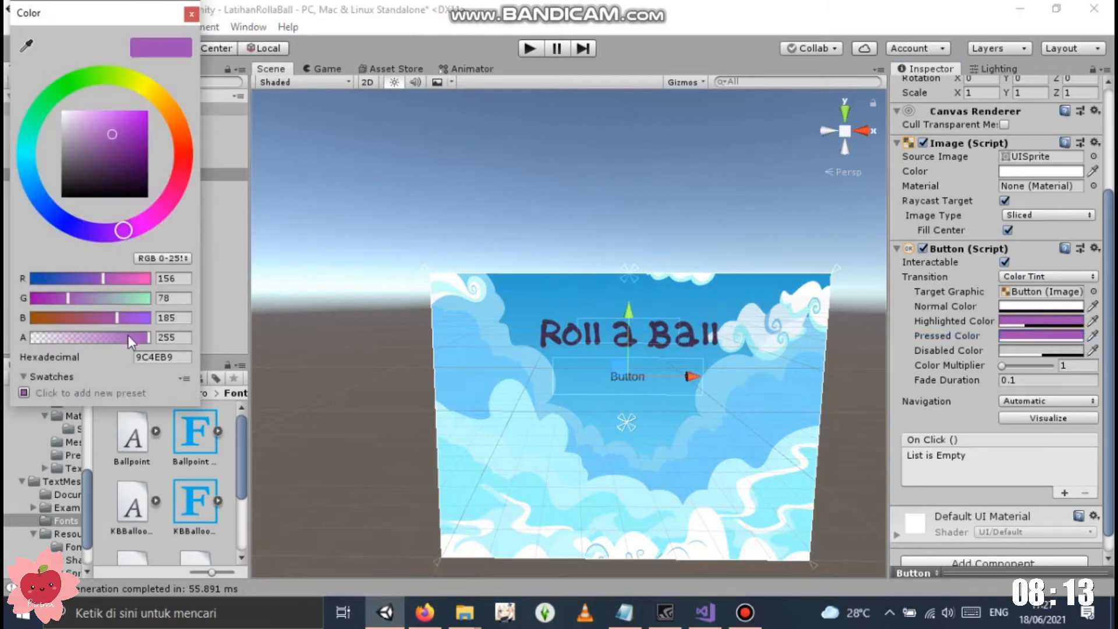
left_click(191, 15)
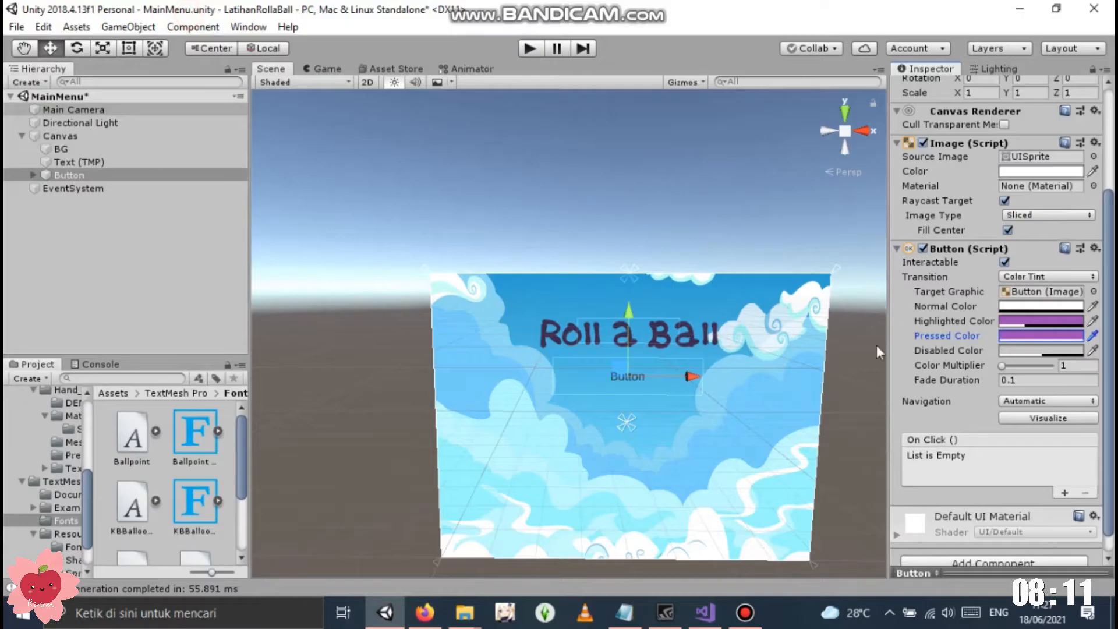
left_click(529, 49)
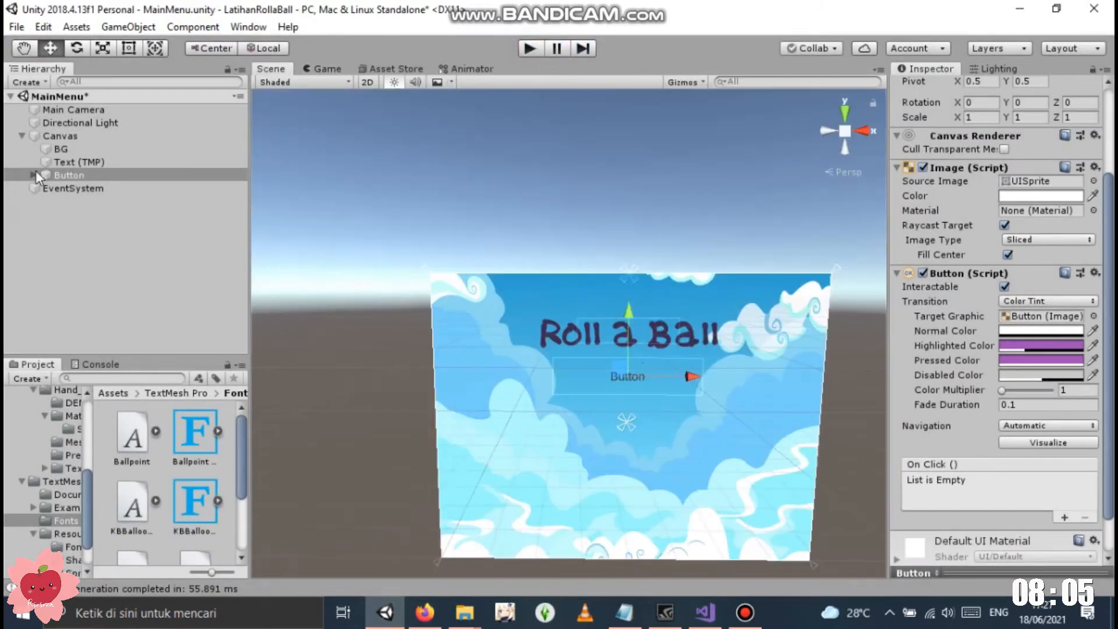
Change the label of the button's child text object to Play
left_click(37, 183)
left_click(33, 175)
left_click(100, 189)
left_click(1000, 340)
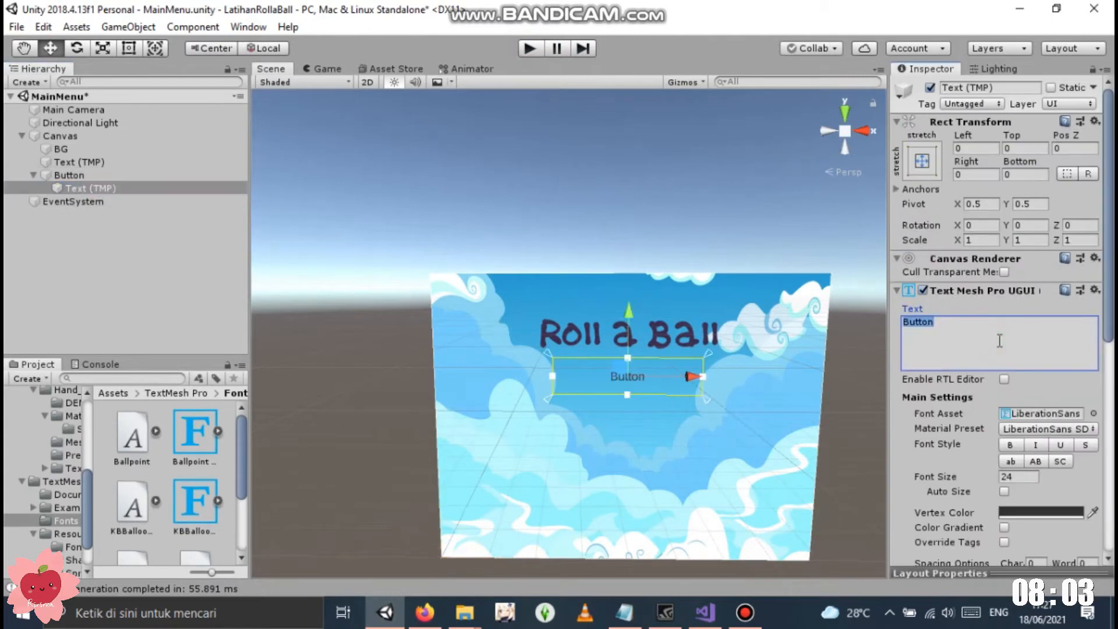
type("Play")
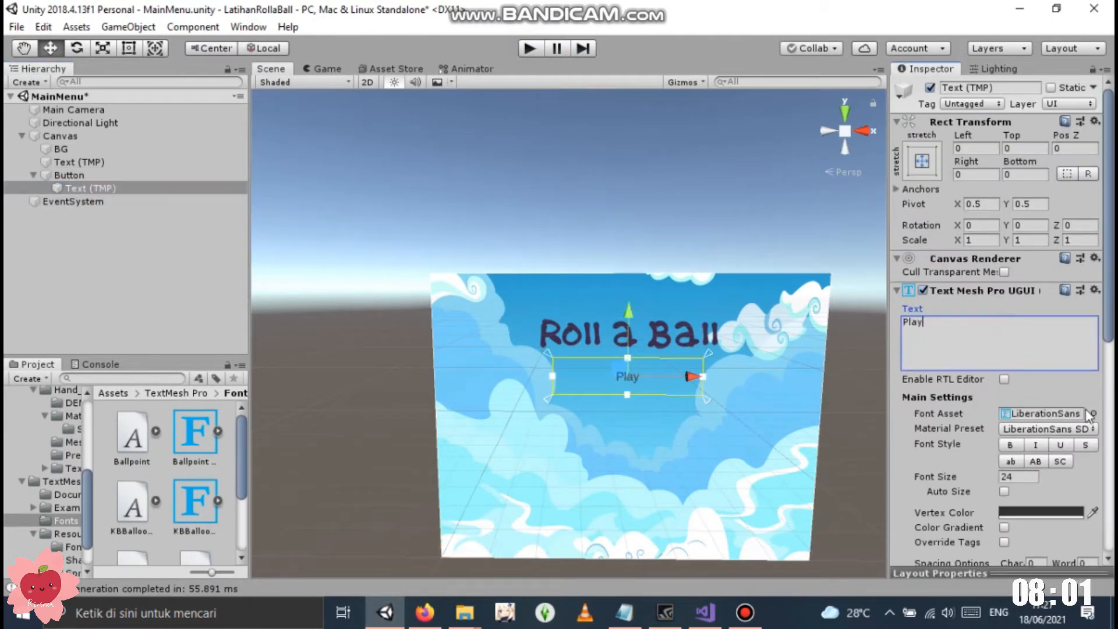
Try the Ballpoint SDF font asset at font size 50 on the Play label
left_click(1093, 413)
left_click(73, 95)
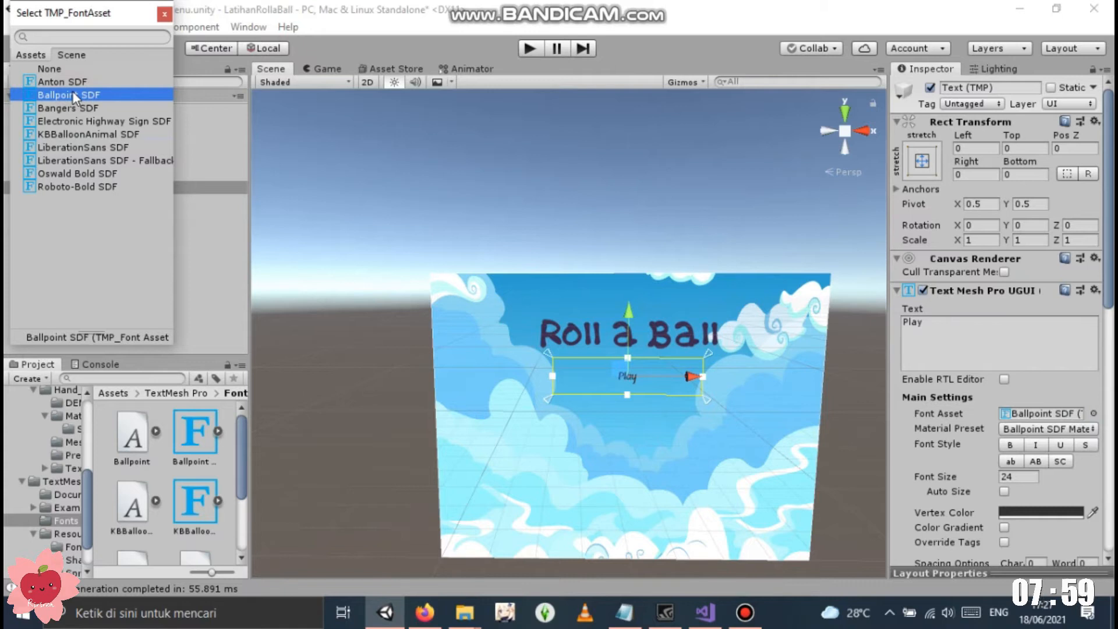
left_click(165, 13)
left_click(1034, 478)
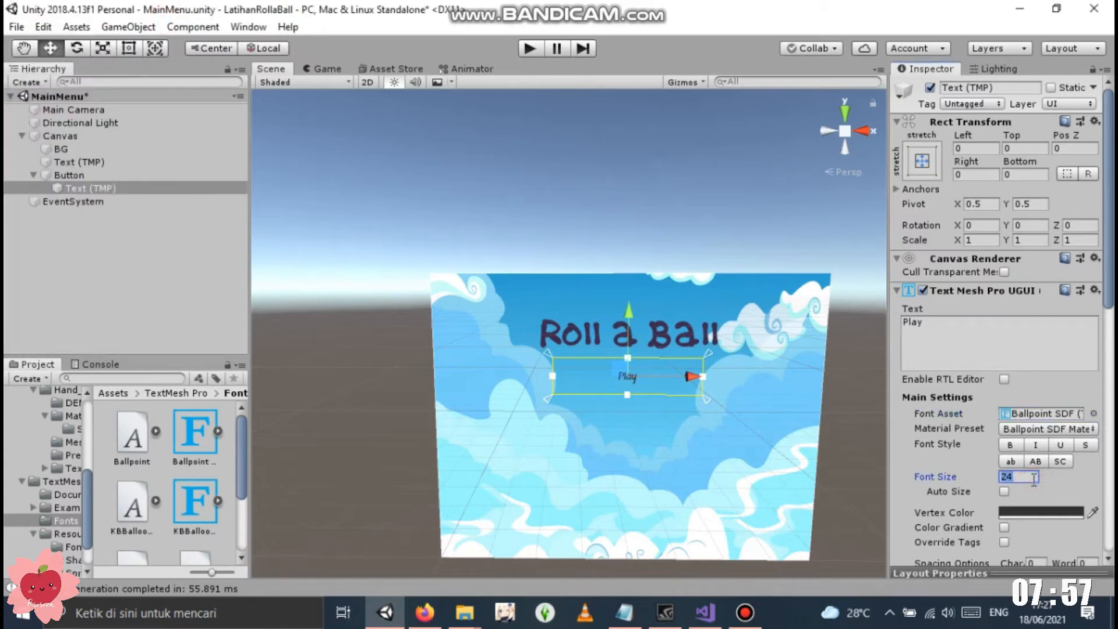
type("50")
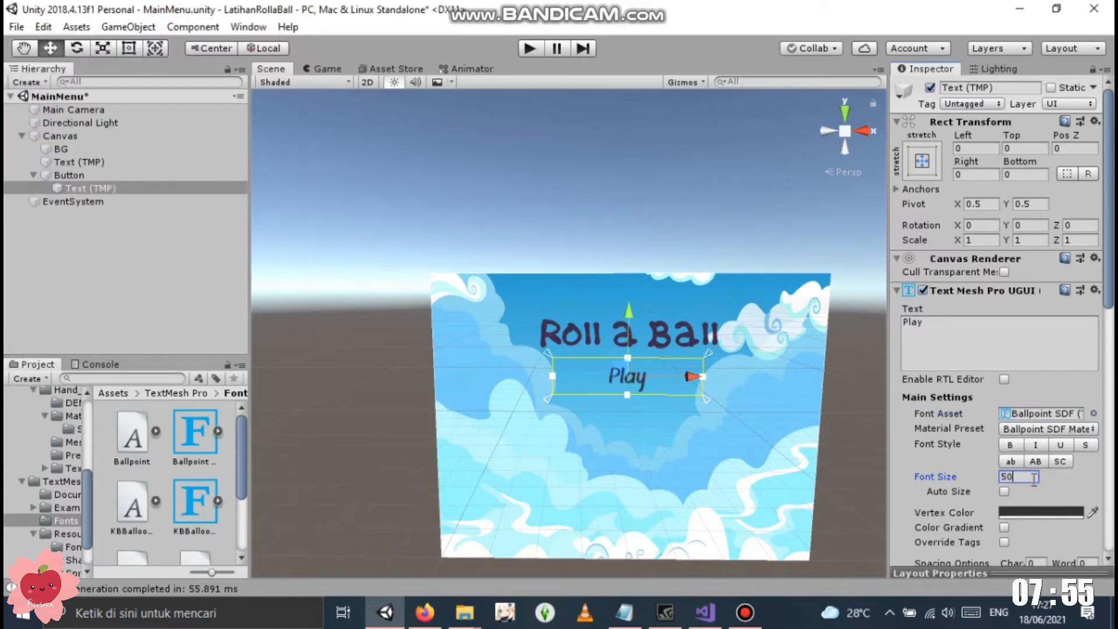
Assign the KBBalloonAnimal SDF font asset to the Play label and set its font size to 40
left_click(1094, 414)
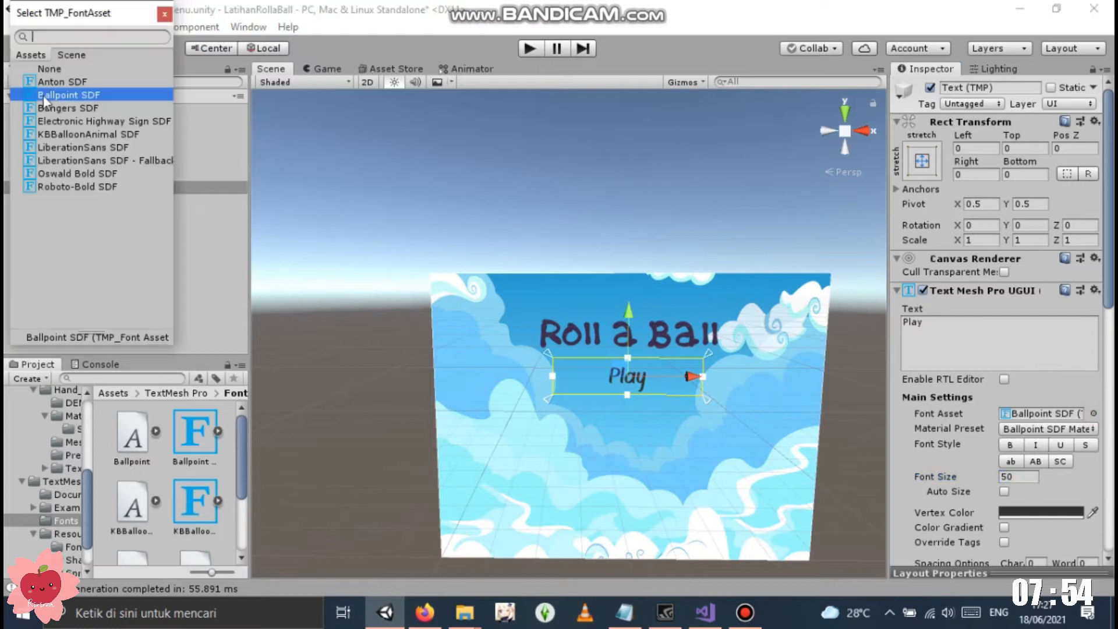
left_click(59, 134)
left_click(165, 14)
left_click(1018, 477)
type("40")
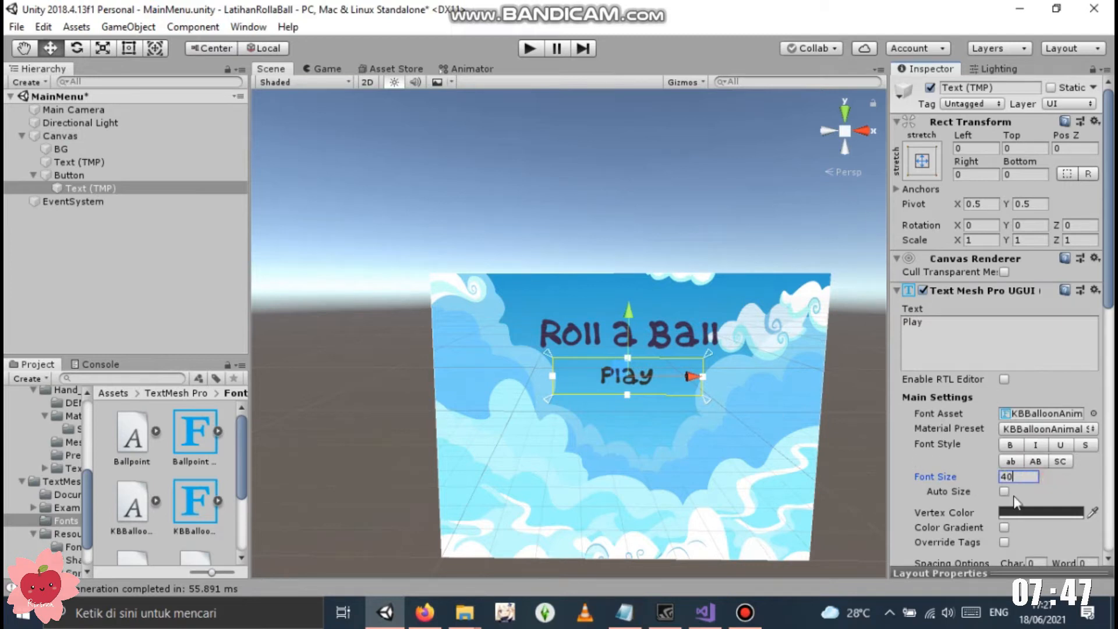
Set the Play label's vertex color to dark purple 4A3C59 by sampling the Roll a Ball title
left_click(1028, 513)
left_click(26, 45)
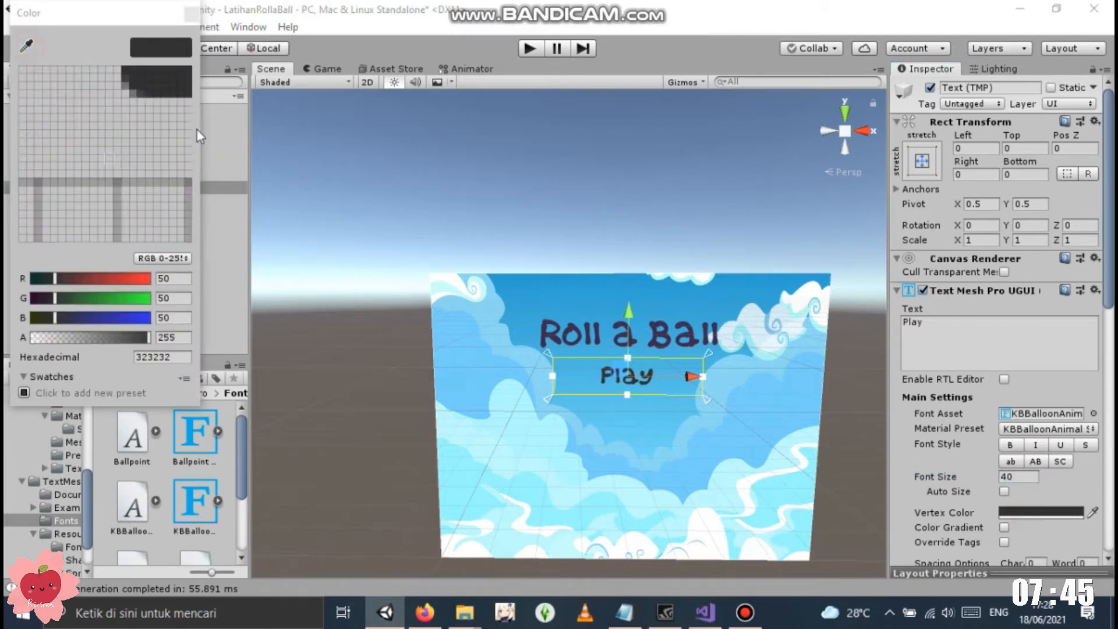
left_click(662, 340)
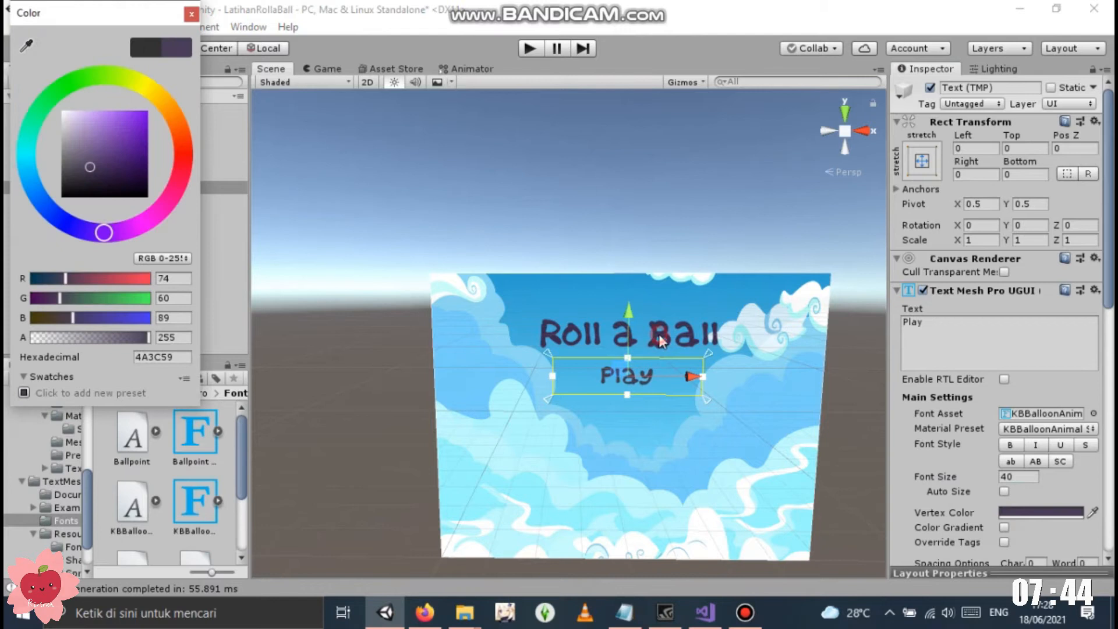
left_click(192, 13)
left_click_drag(629, 312, 629, 312)
left_click(903, 469)
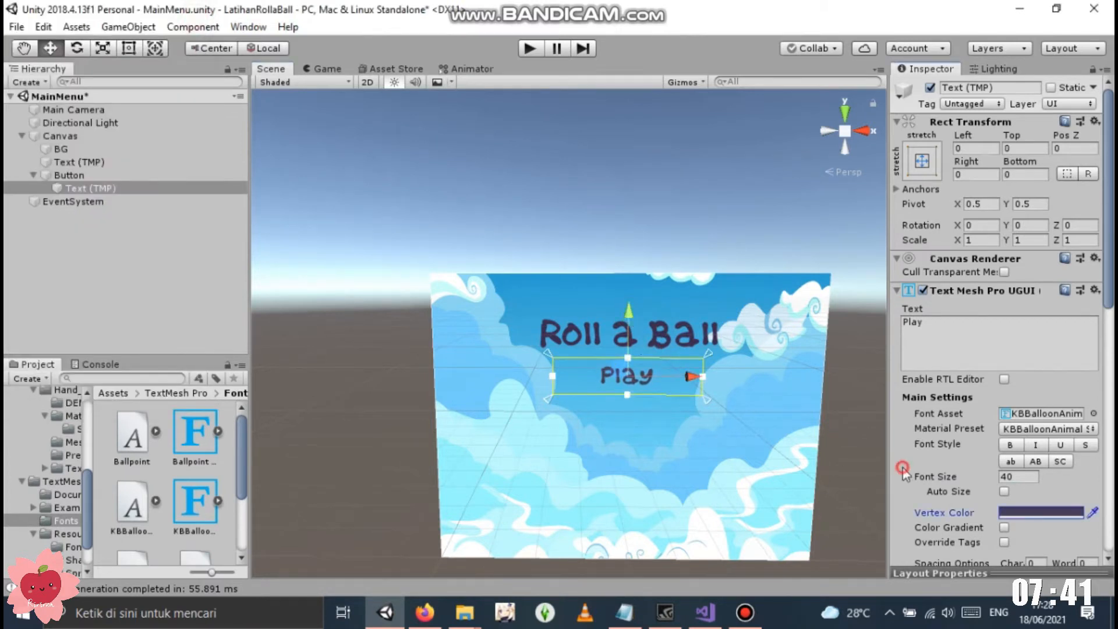
Rename the Button object under the Canvas to MulaiButton
left_click(86, 176)
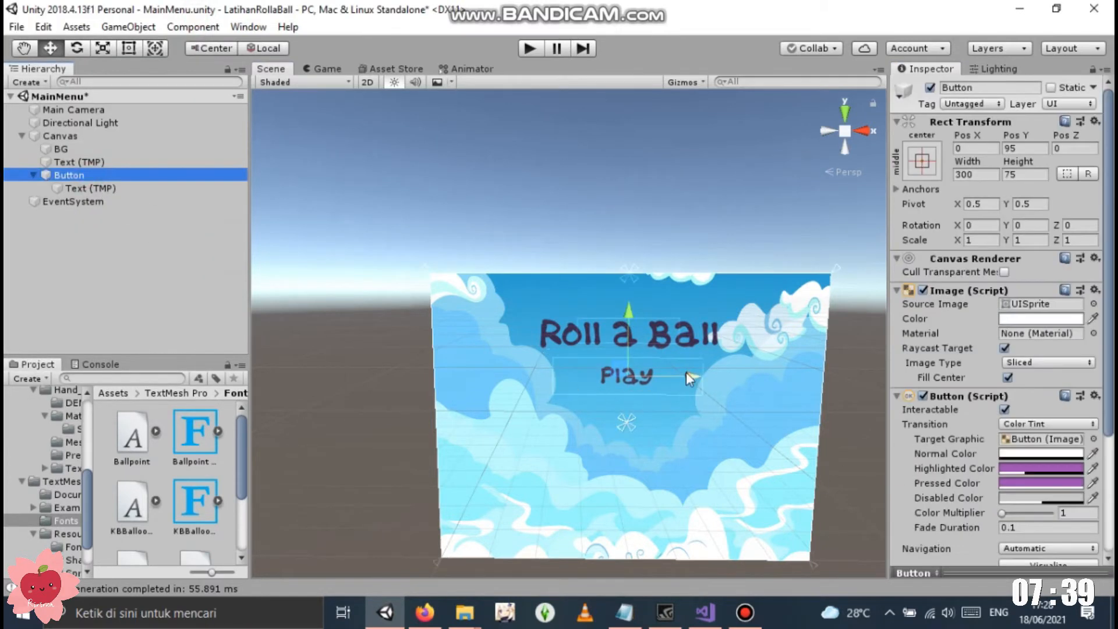
left_click(948, 88)
type("M")
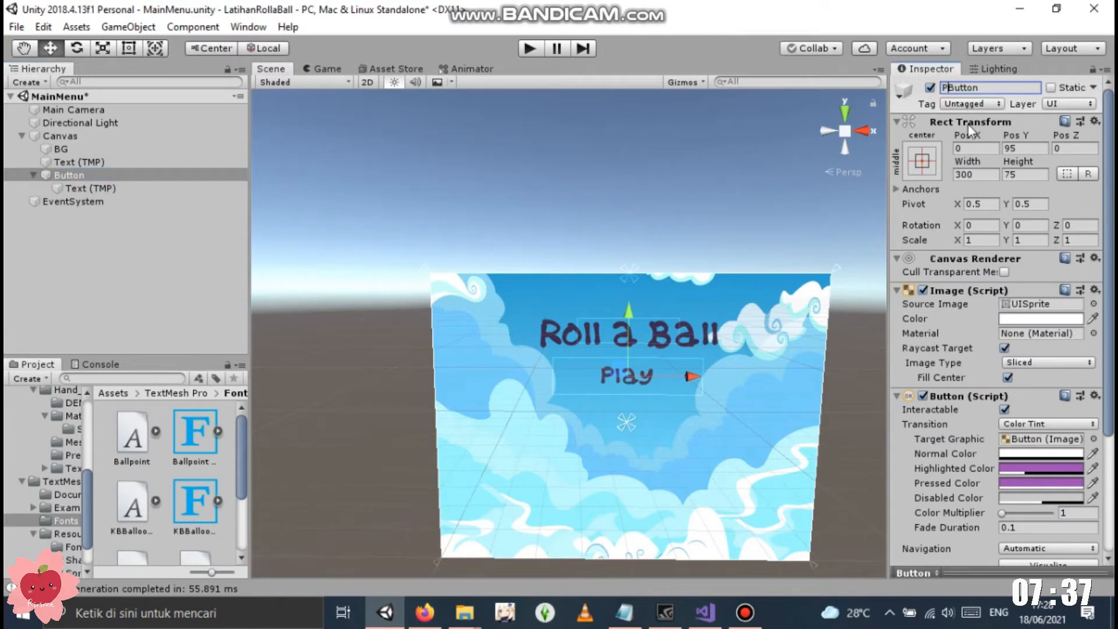
type("ulai")
Change the text of MulaiButton's child label to Mulai
left_click(90, 188)
left_click(941, 325)
type("Mulai")
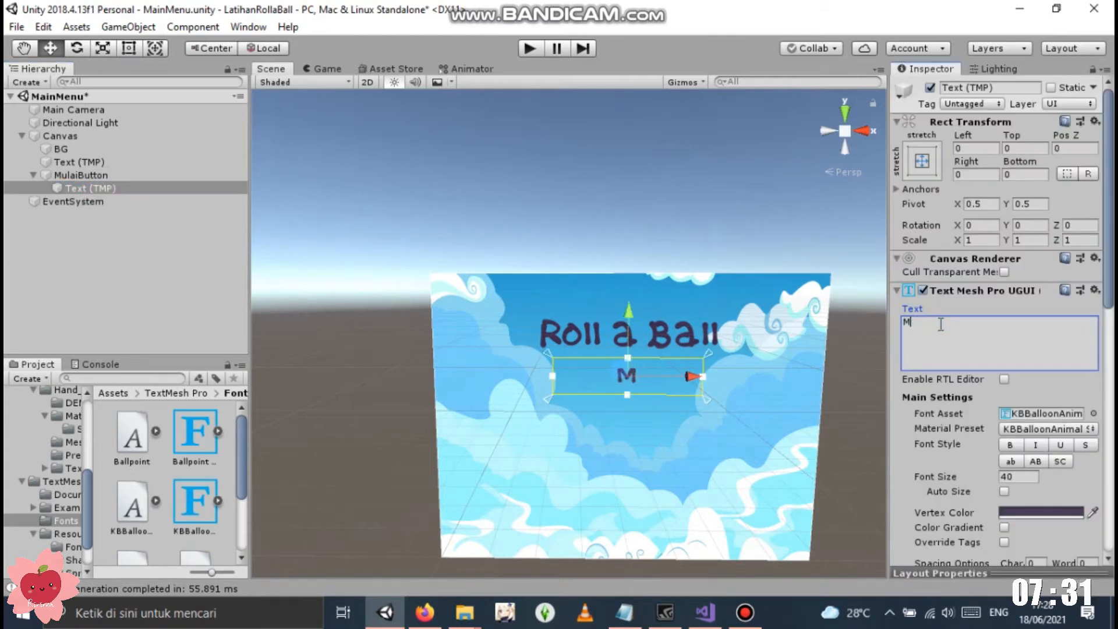
type("Mulai")
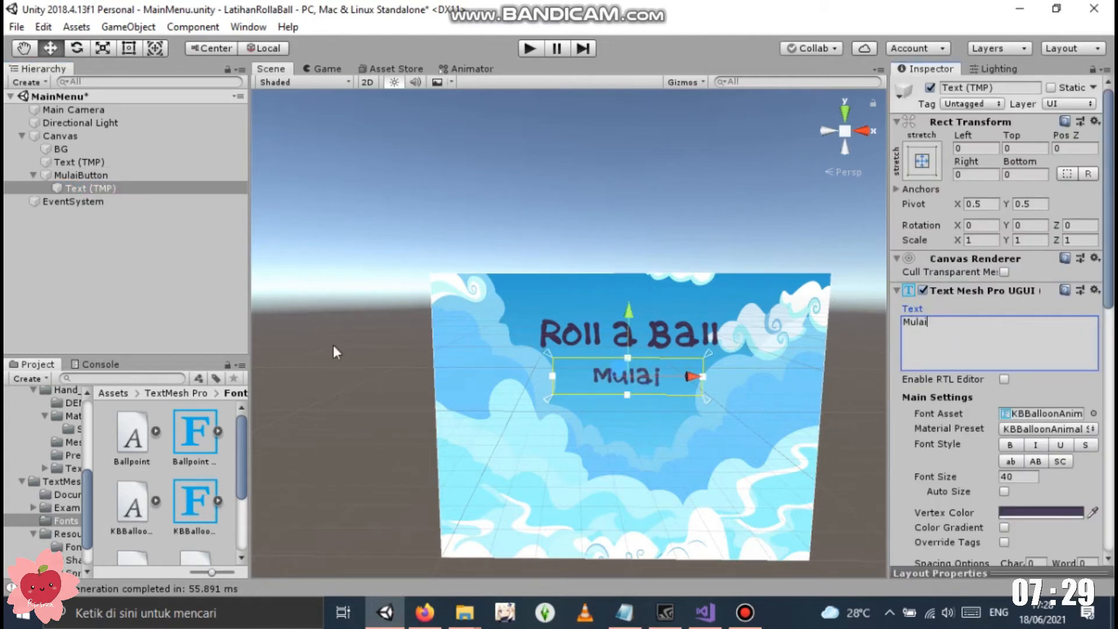
left_click(234, 316)
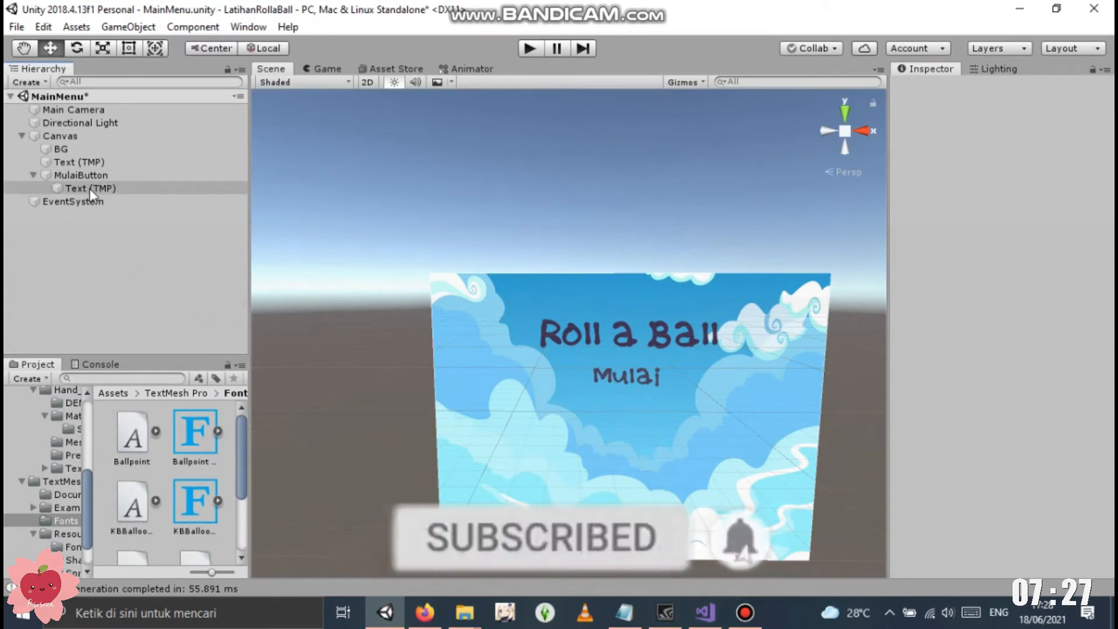
Copy MulaiButton and create two copies of it inside the Canvas, below the original in the hierarchy
left_click(82, 176)
right_click(104, 174)
left_click(111, 185)
left_click(125, 242)
right_click(70, 135)
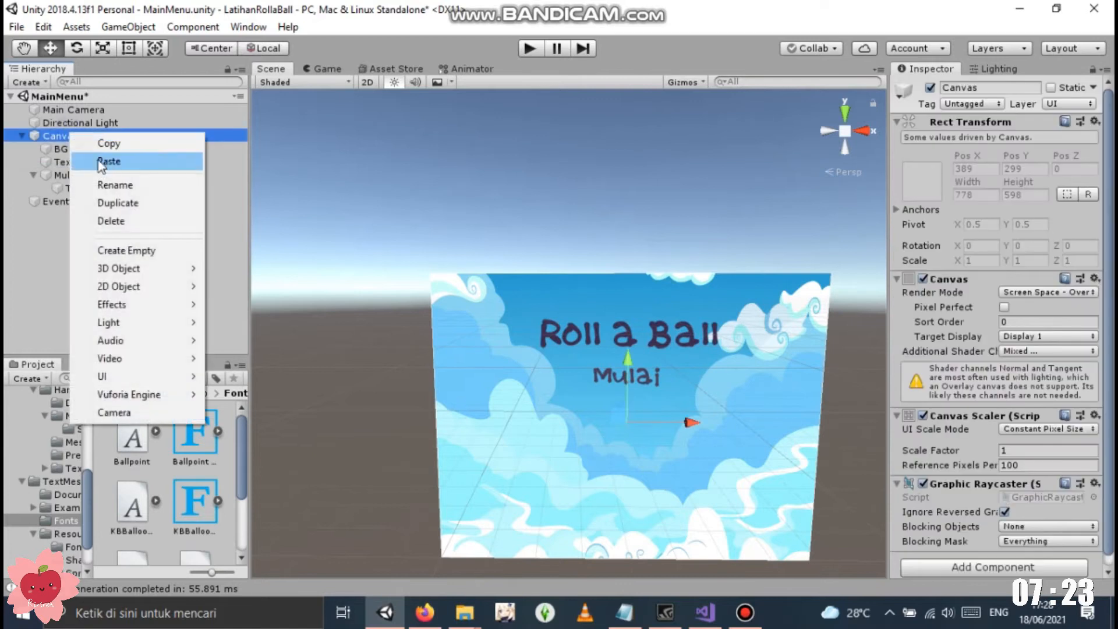
left_click(101, 163)
left_click_drag(82, 216, 33, 166)
key("ctrl+d")
left_click(104, 294)
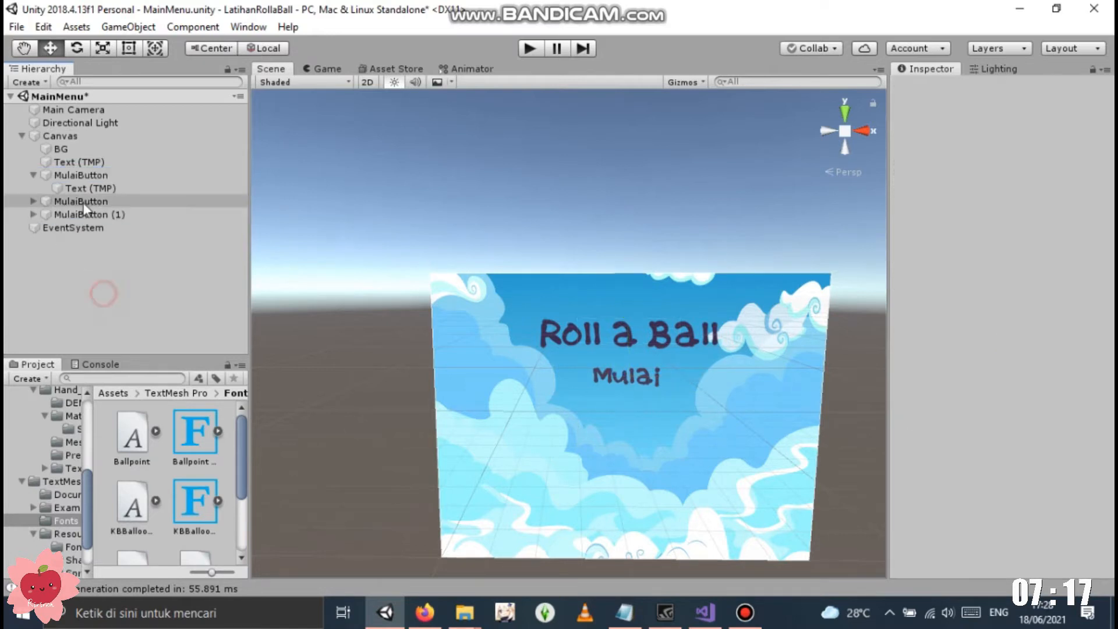
Move the two button copies down below the original, to about Y 8 and Y -83
left_click(83, 203)
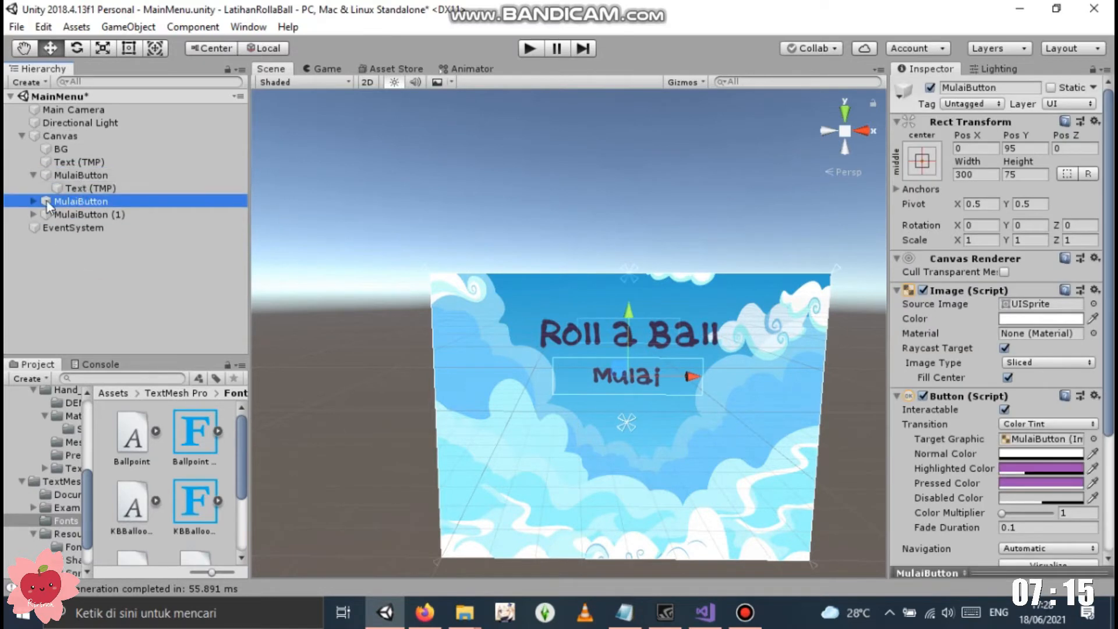
left_click_drag(634, 306, 648, 407)
left_click(99, 215)
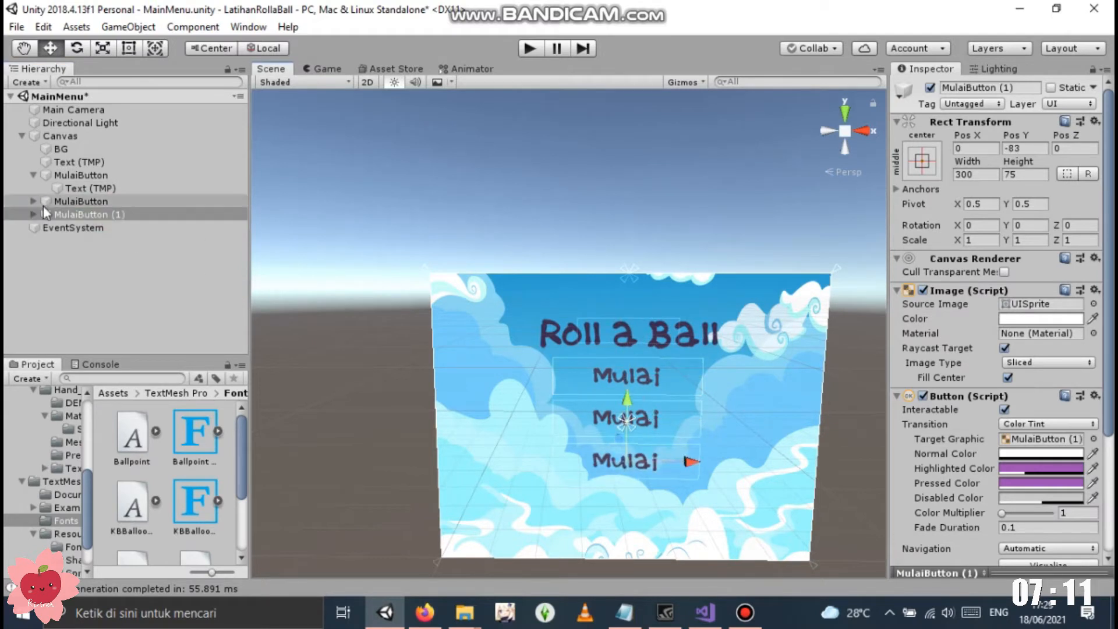
Rename the middle button copy to PengaturanButton and the lowest one to KeluarButton
left_click(64, 202)
left_click(969, 88)
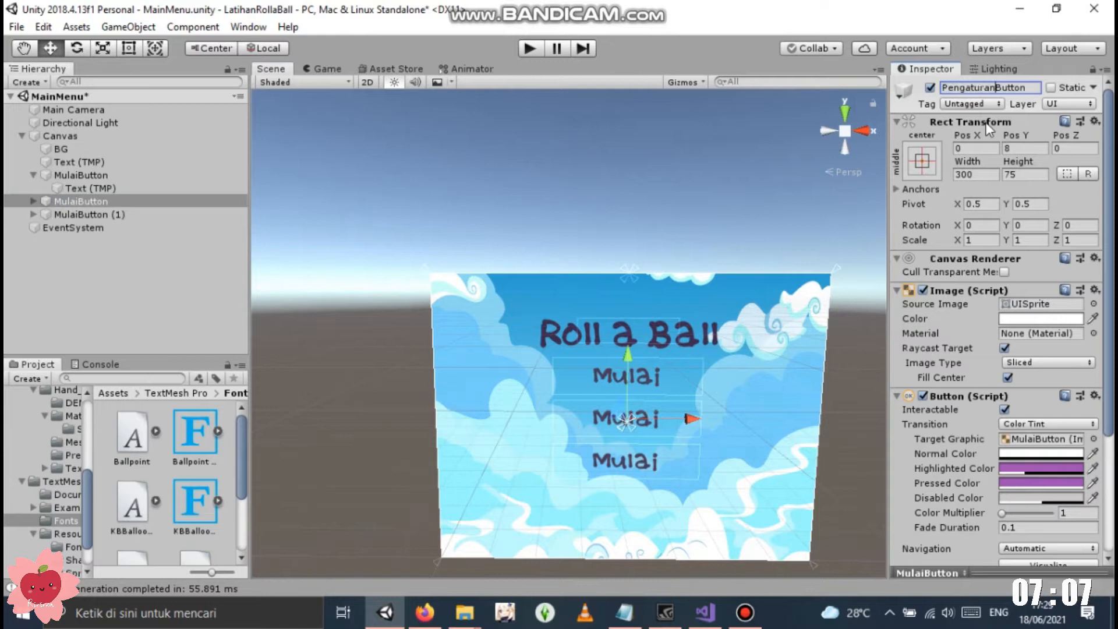
left_click(75, 216)
left_click(1011, 88)
left_click(1017, 88)
key("BackSpace")
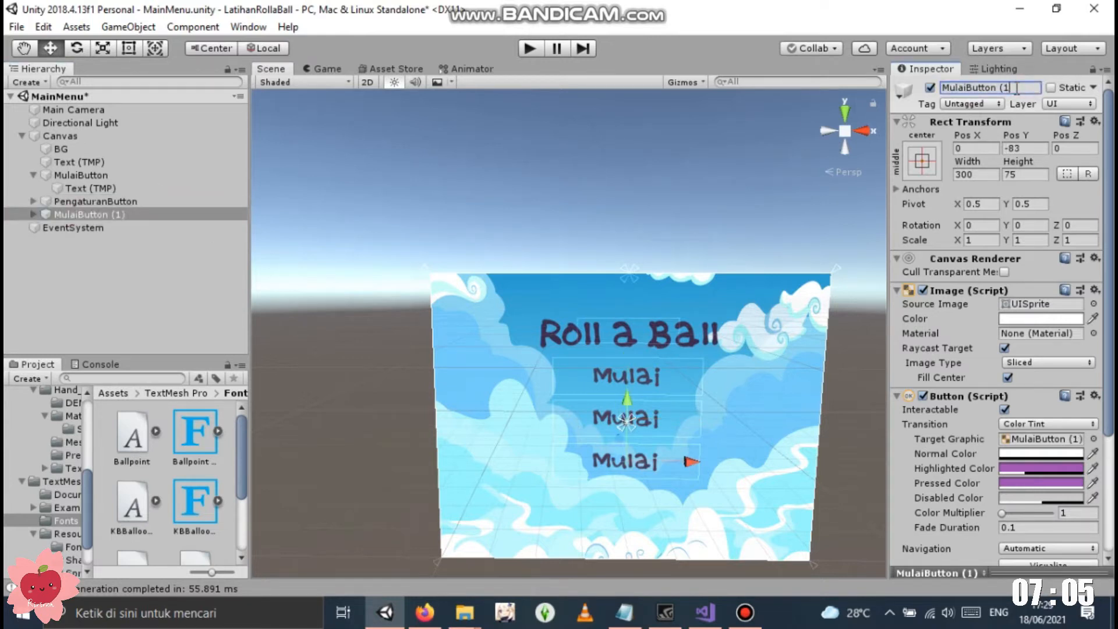
key("Home")
key("Delete")
key("Delete")
type("K")
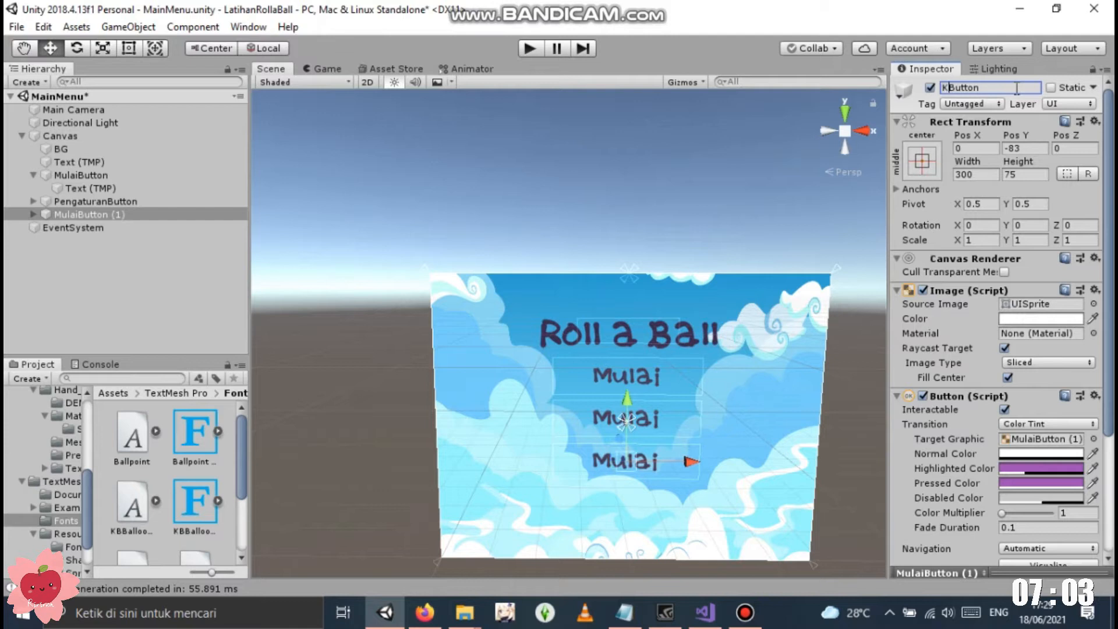
left_click(211, 337)
Change PengaturanButton's label text to Pengaturan and set its font size to 38
left_click(34, 214)
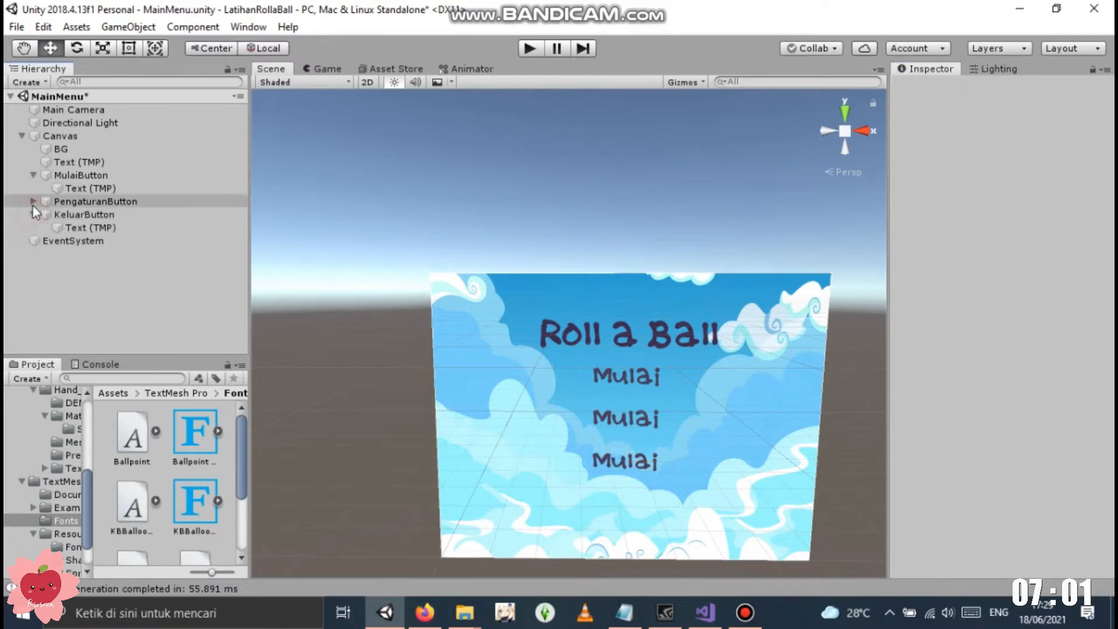
left_click(33, 202)
left_click(81, 215)
left_click(988, 339)
type("Pengaturan")
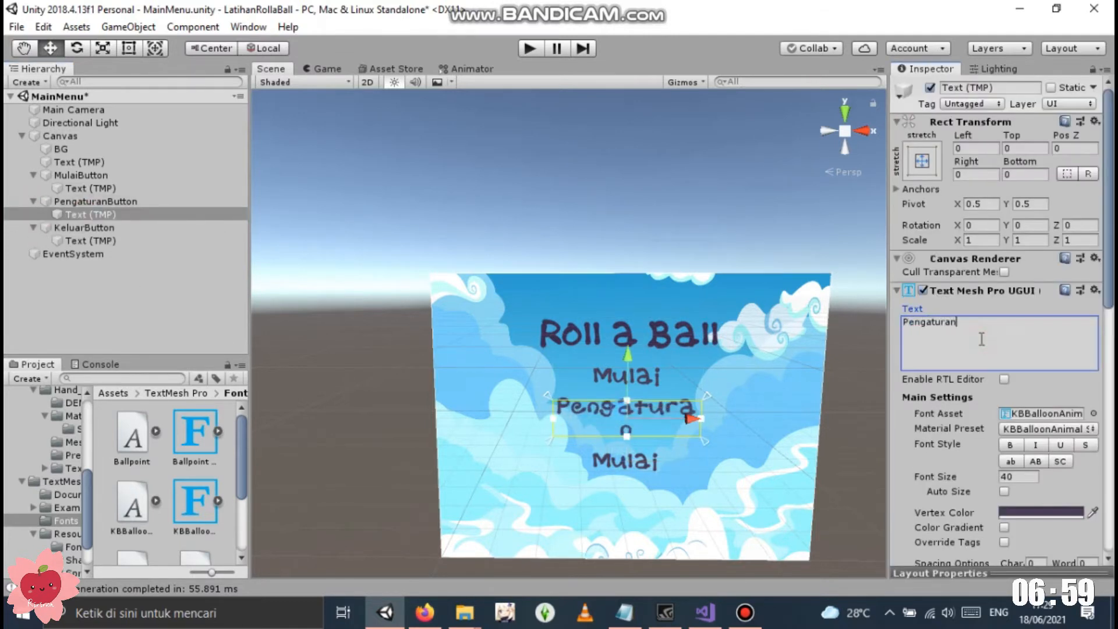
left_click(1031, 478)
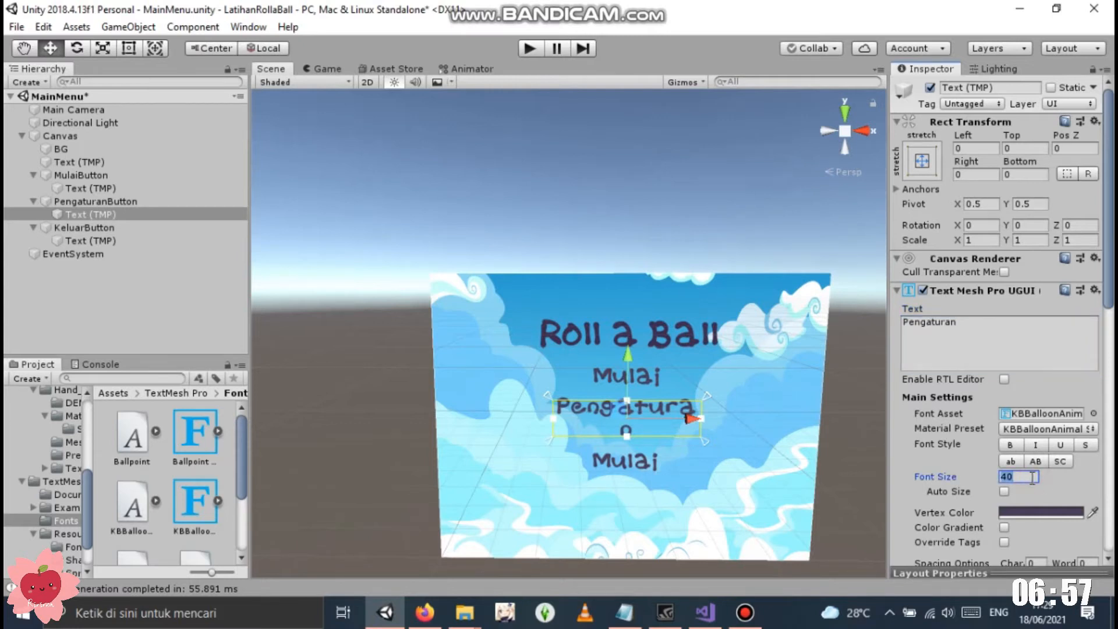
type("38")
Change KeluarButton's label text to Keluar and set its font size to 38
left_click(90, 241)
left_click(1057, 340)
type("Keluar")
left_click(1019, 477)
type("38")
Set the Mulai label's font size to 38 and preview the three menu buttons in Play mode
left_click(102, 188)
left_click(1019, 476)
type("38")
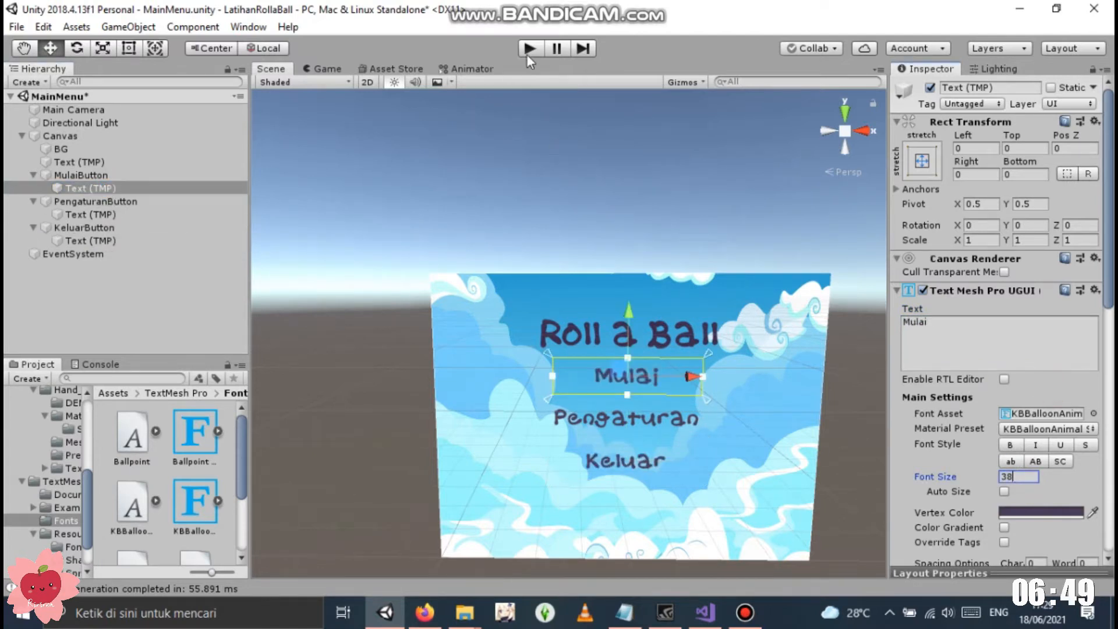
left_click(528, 50)
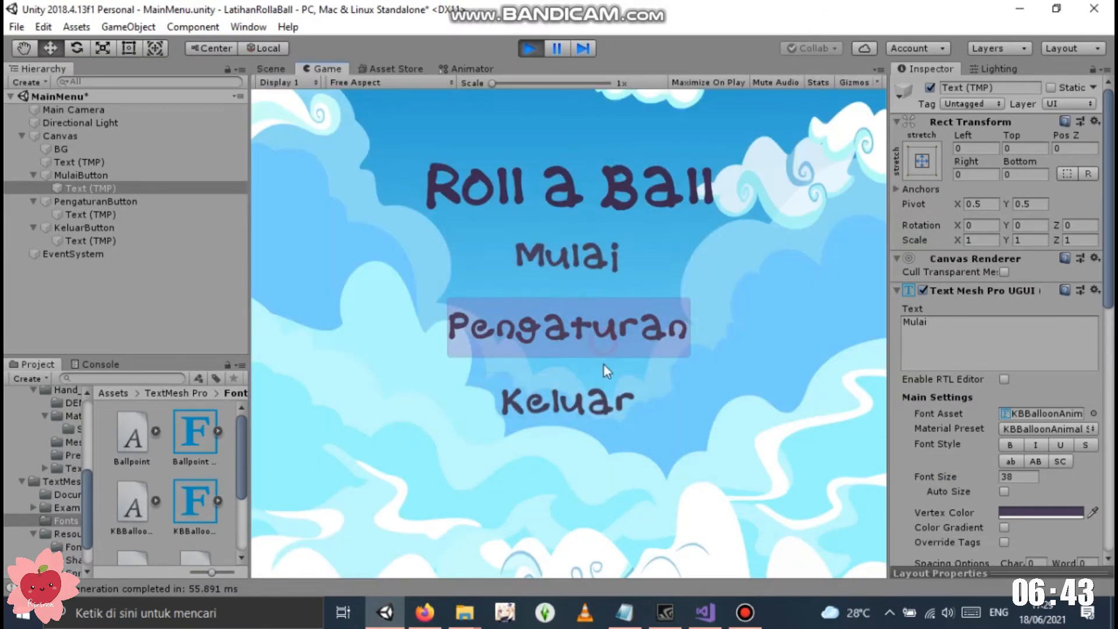
left_click(530, 49)
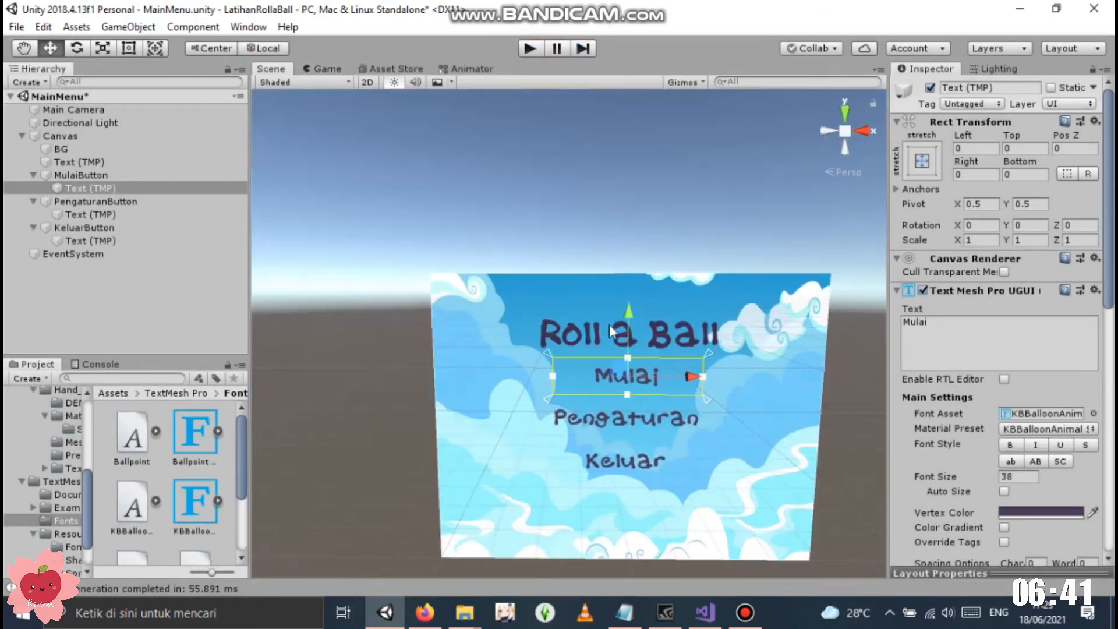
Select MulaiButton, PengaturanButton and KeluarButton together and move them slightly down, away from the title
left_click(68, 175)
left_click(88, 212, "ctrl")
left_click(88, 211)
left_click(88, 203)
left_click(86, 177, "ctrl")
left_click(86, 227, "ctrl")
left_click_drag(632, 353, 634, 372)
Create an empty game object in the scene and name it MainMenu
right_click(69, 290)
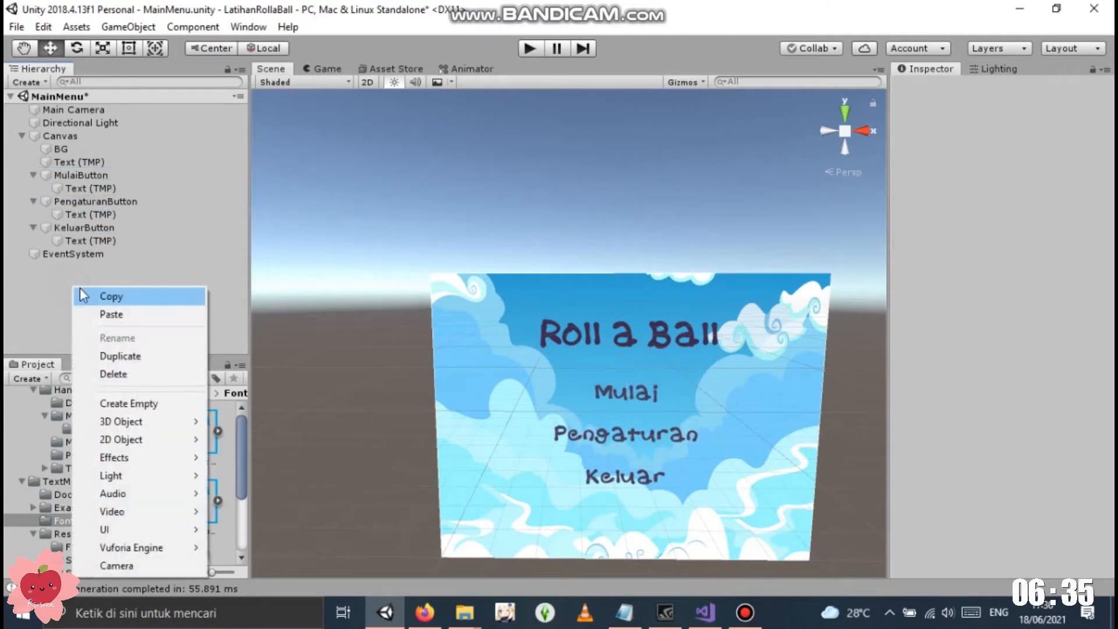
left_click(124, 404)
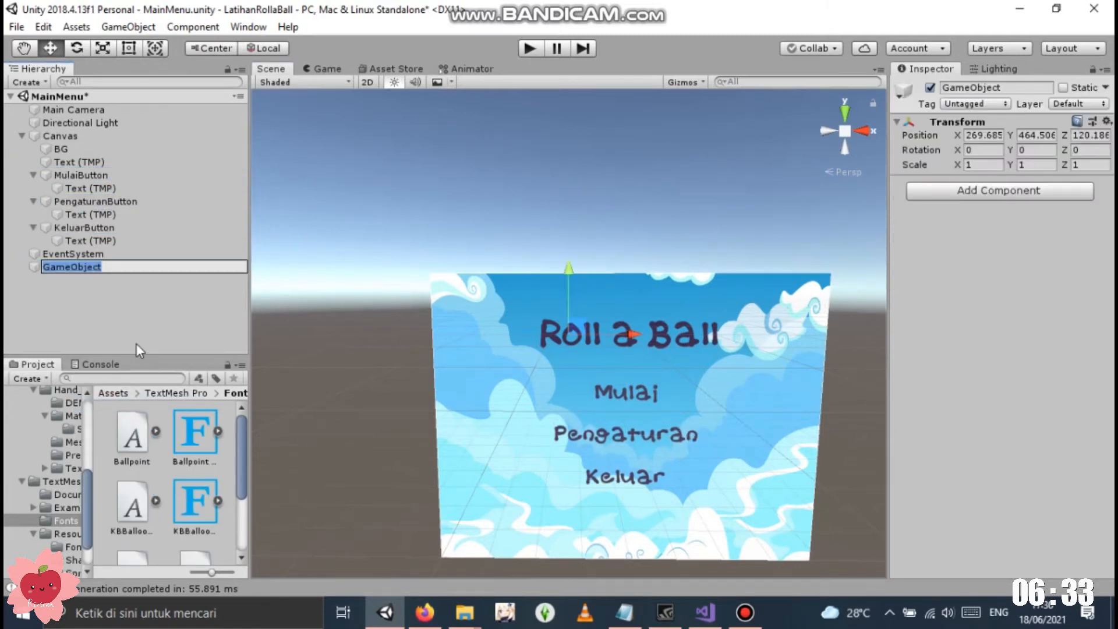
type("MainMenu")
key("Return")
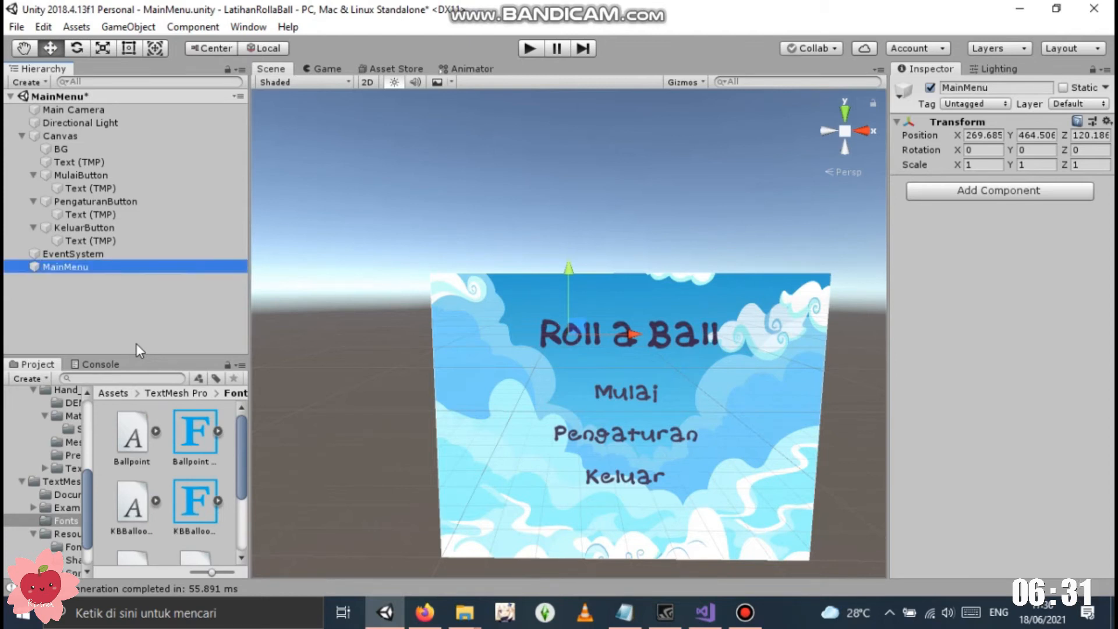
Parent the three buttons to the MainMenu object and place MainMenu inside the Canvas below the title text
left_click(69, 175)
left_click(88, 201, "ctrl")
left_click(85, 227, "ctrl")
left_click_drag(85, 227, 81, 264)
mouse_move(40, 191)
left_mouse_down()
mouse_move(22, 188)
mouse_move(37, 170)
left_mouse_up()
left_click(149, 288)
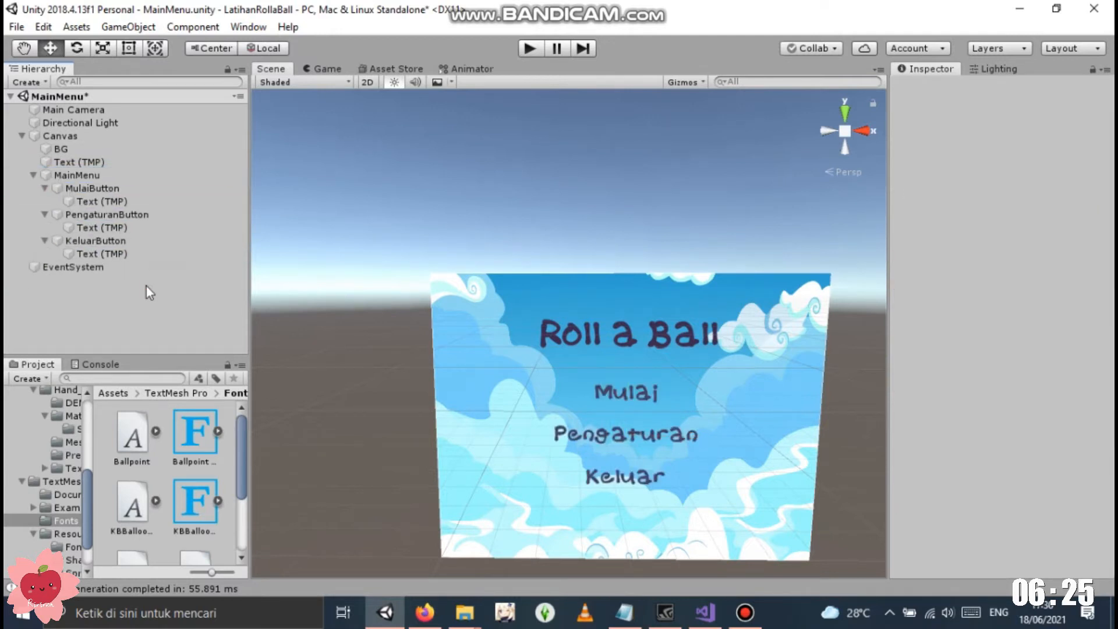
Add a new script component named MainMenuS to the MainMenu object
left_click(573, 400)
left_click(78, 176)
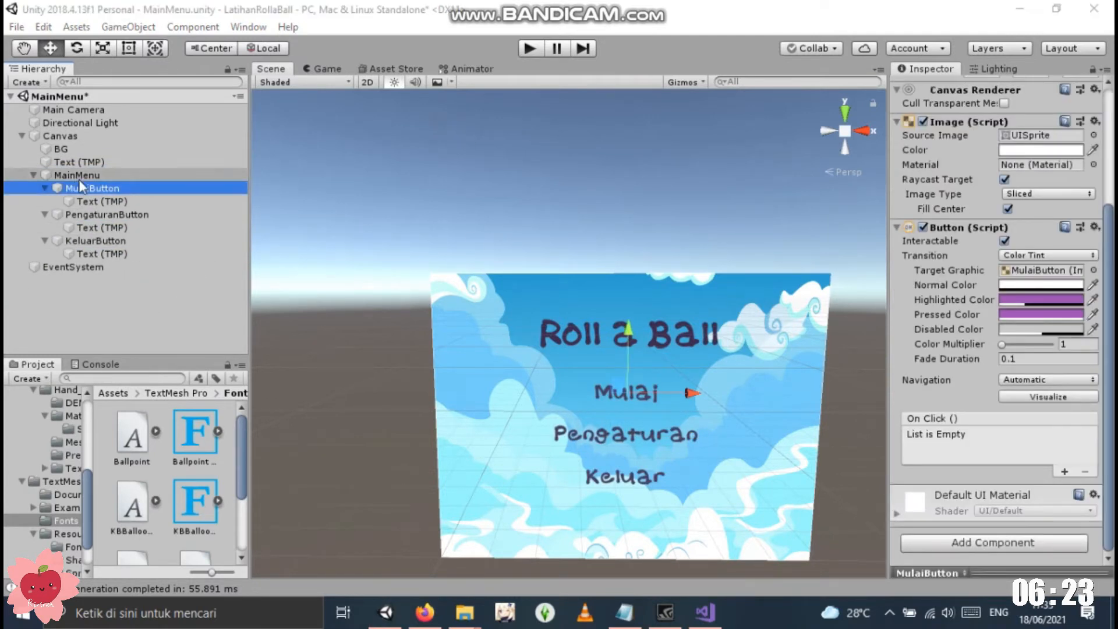
left_click(937, 193)
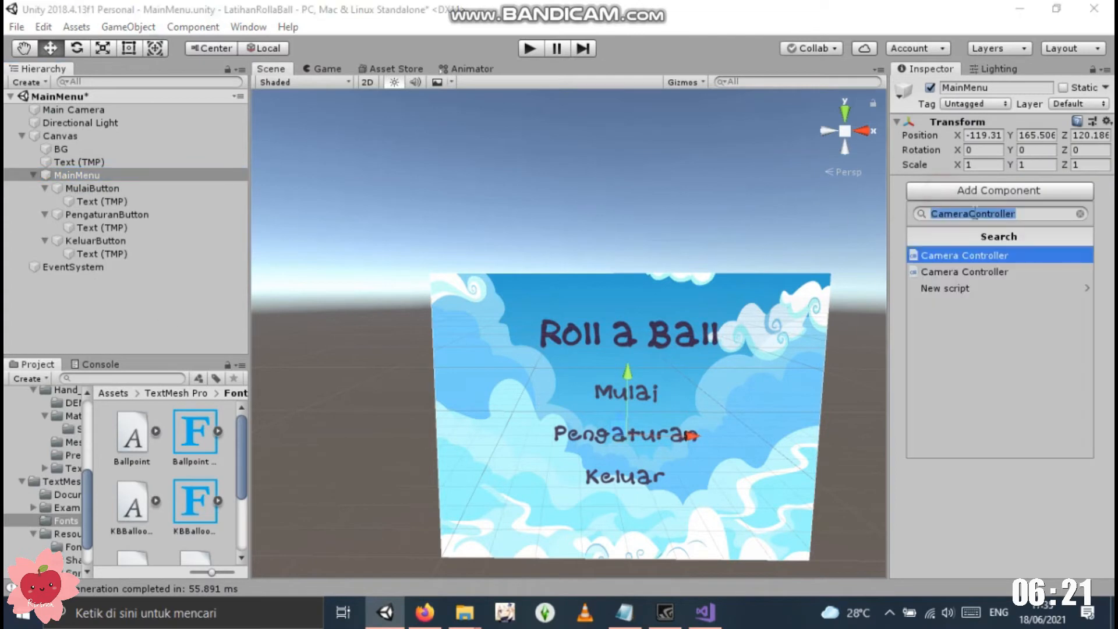
left_click(1080, 214)
left_click(1026, 215)
type("MainMe")
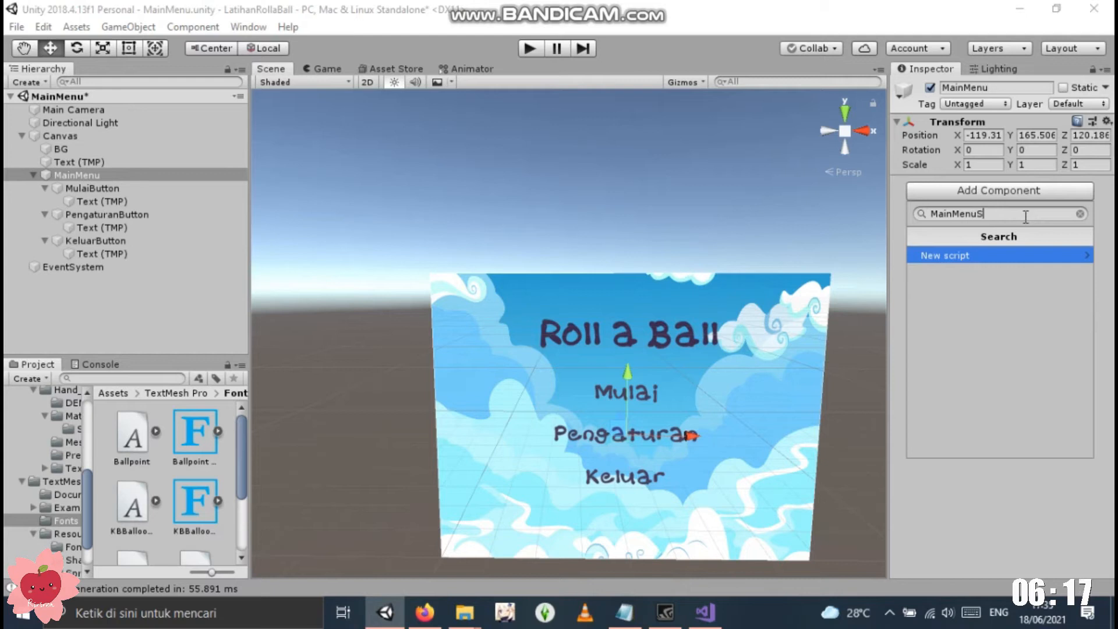
type("nuS")
key("Return")
key("Return")
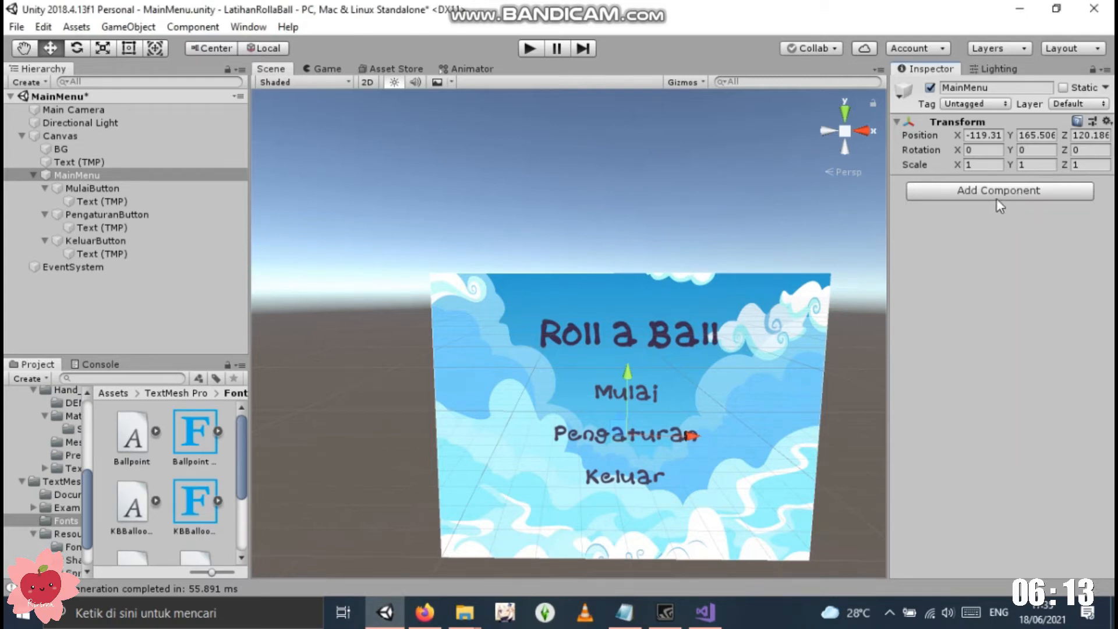
Open the MainMenuS script in Visual Studio and delete its default Start and Update methods
double_click(1019, 198)
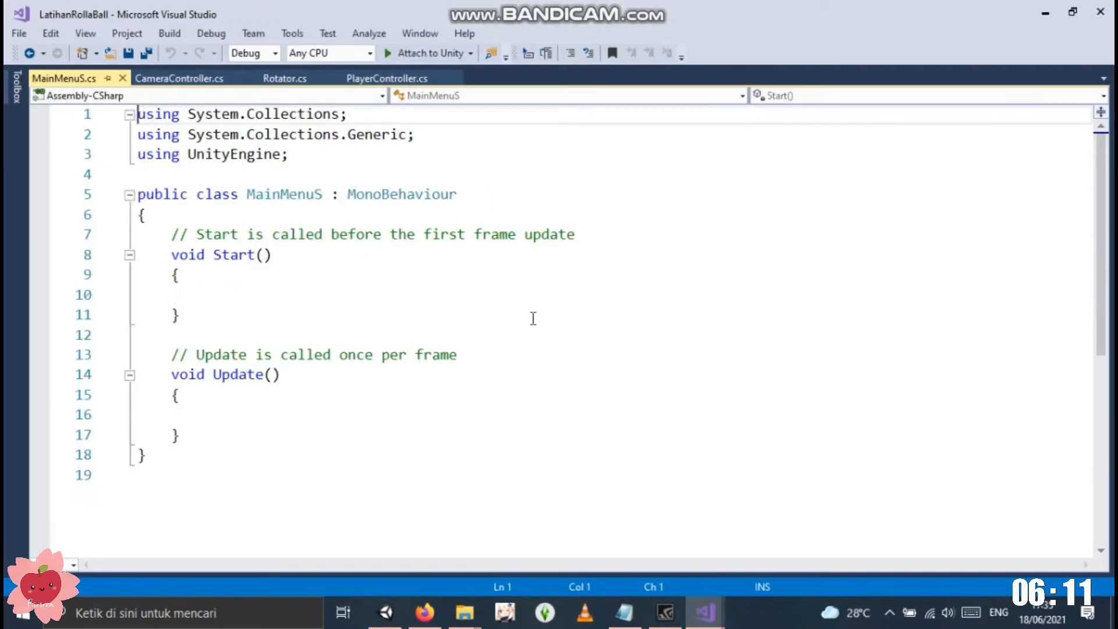
left_click(268, 280)
left_click_drag(207, 435, 140, 239)
key("BackSpace")
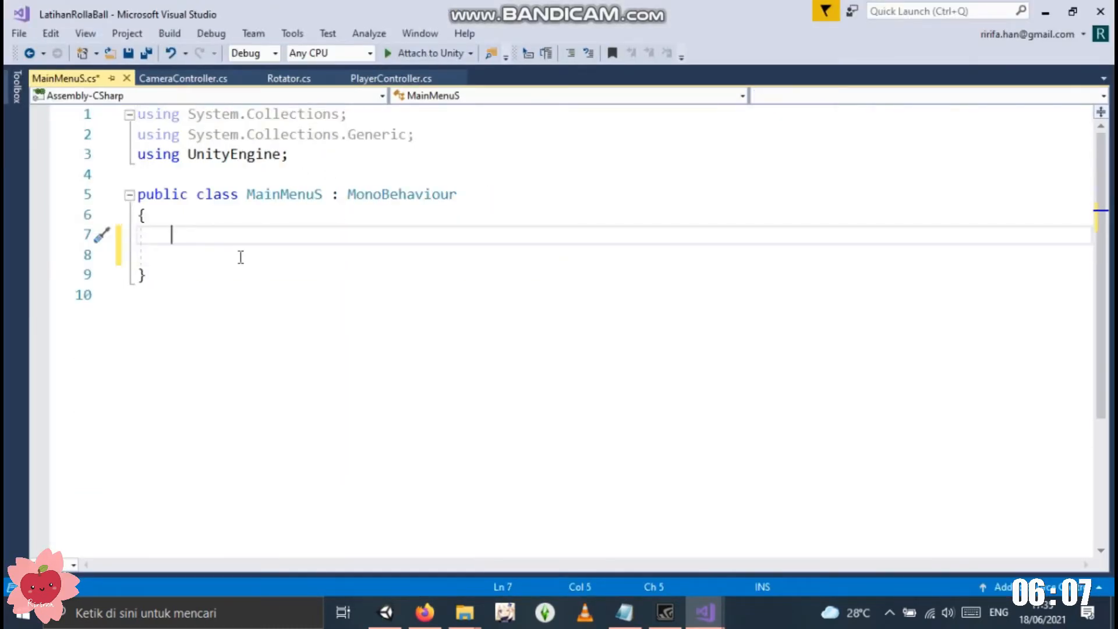
Enter SceneManager in the class body and add a using directive for UnityEngine.SceneManagement
type("SceneManager")
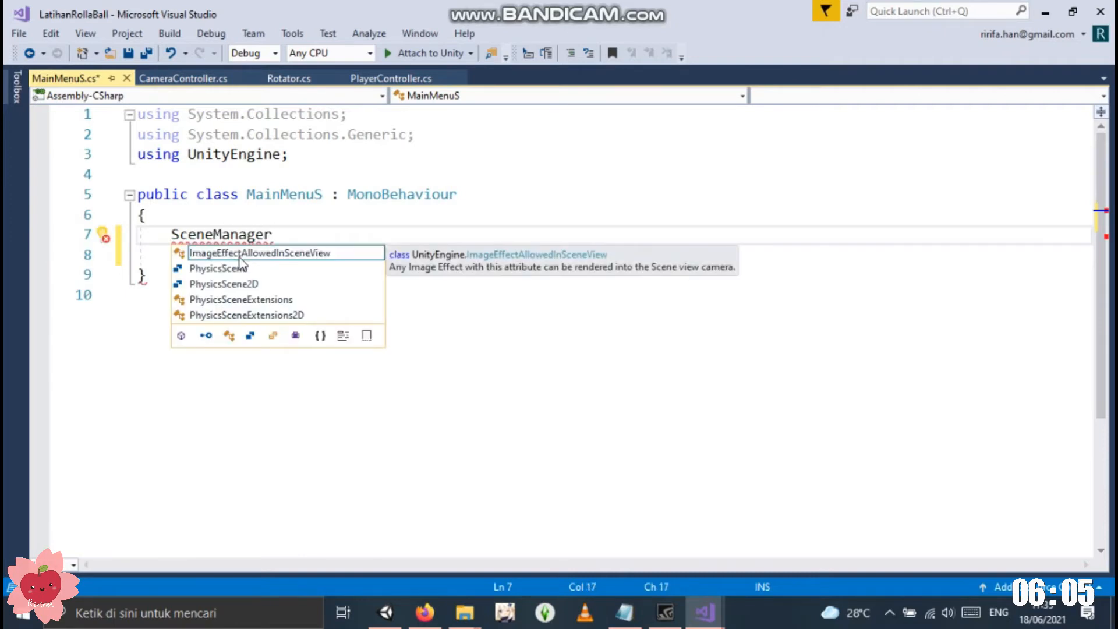
left_click(324, 155)
key("Return")
type("using U")
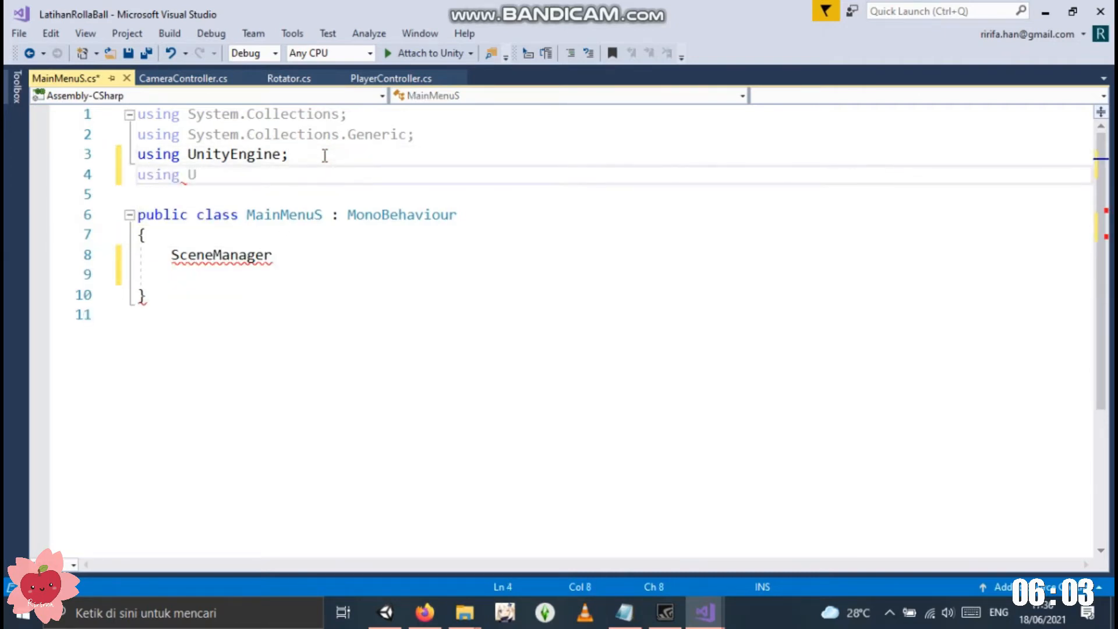
type("nityEngine.SceneManagement;")
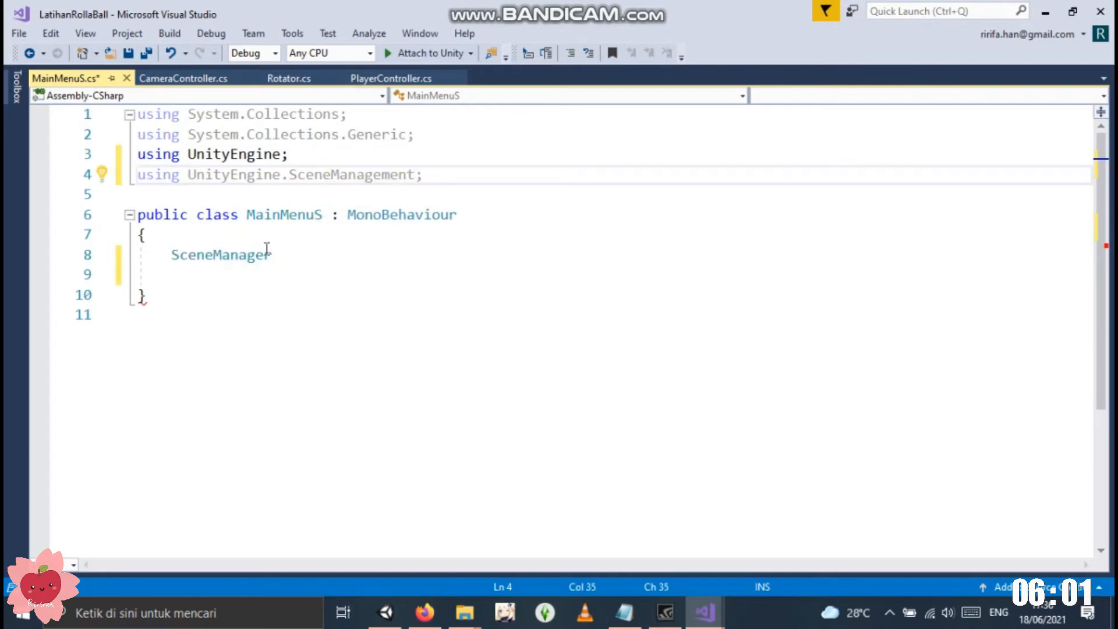
Delete the incomplete SceneManager statement from the class body
left_click(287, 263)
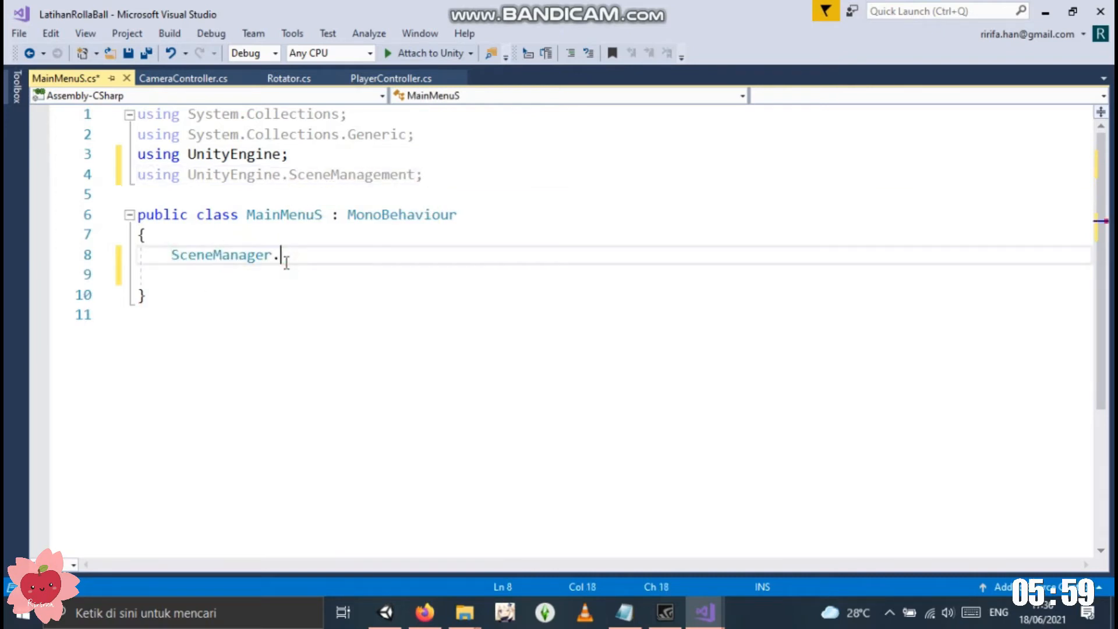
key("BackSpace")
key("BackSpace")
key("BackSpace")
key("BackSpace")
key("BackSpace")
key("BackSpace")
key("BackSpace")
key("BackSpace")
key("BackSpace")
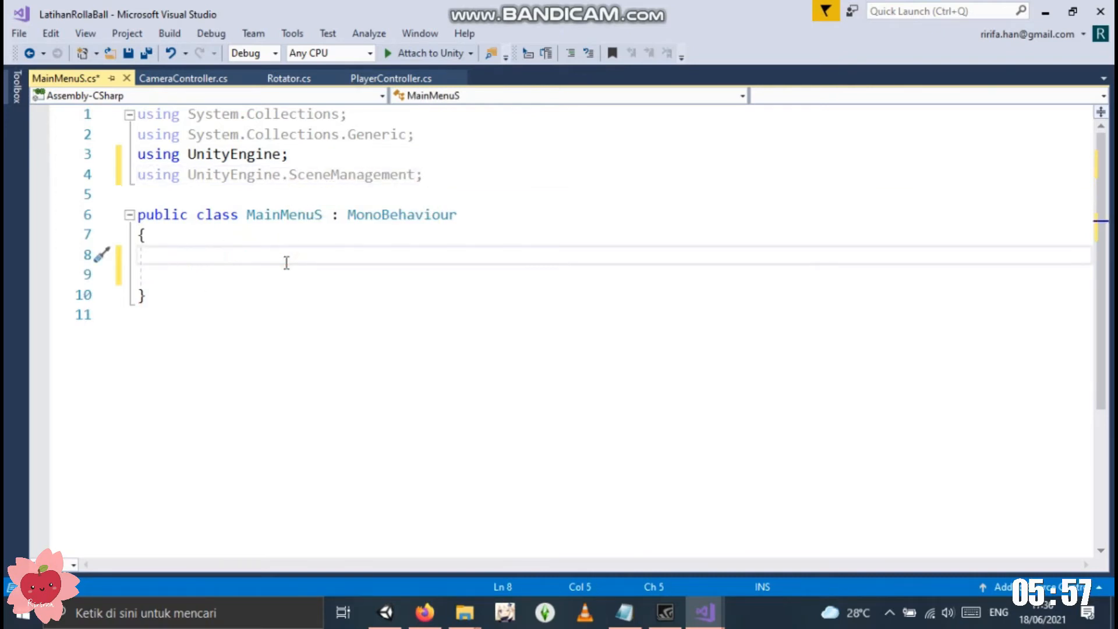
Declare a public void MulaiGame() method with an empty body in the MainMenuS class
type("public void ")
type("Play")
key("BackSpace")
key("BackSpace")
key("BackSpace")
key("BackSpace")
type("MulaiGame")
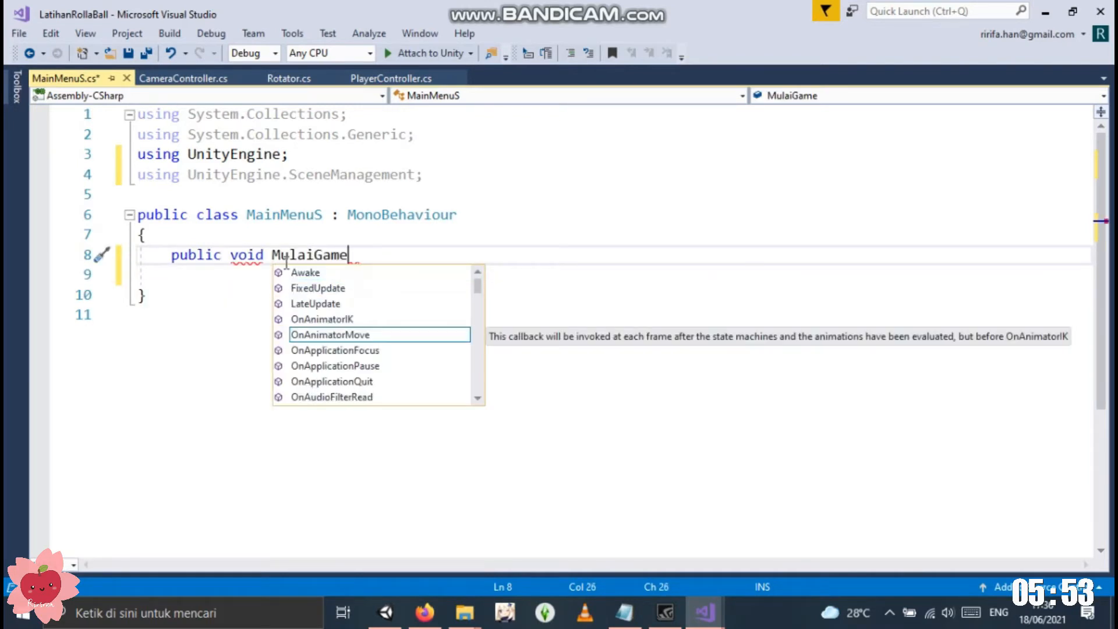
type("()")
key("Return")
type("{")
key("Return")
In MulaiGame, add SceneManager.LoadScene(SceneManager.GetActiveScene().buildIndex + 1); to load the scene after the active one
type("SceneManager.L")
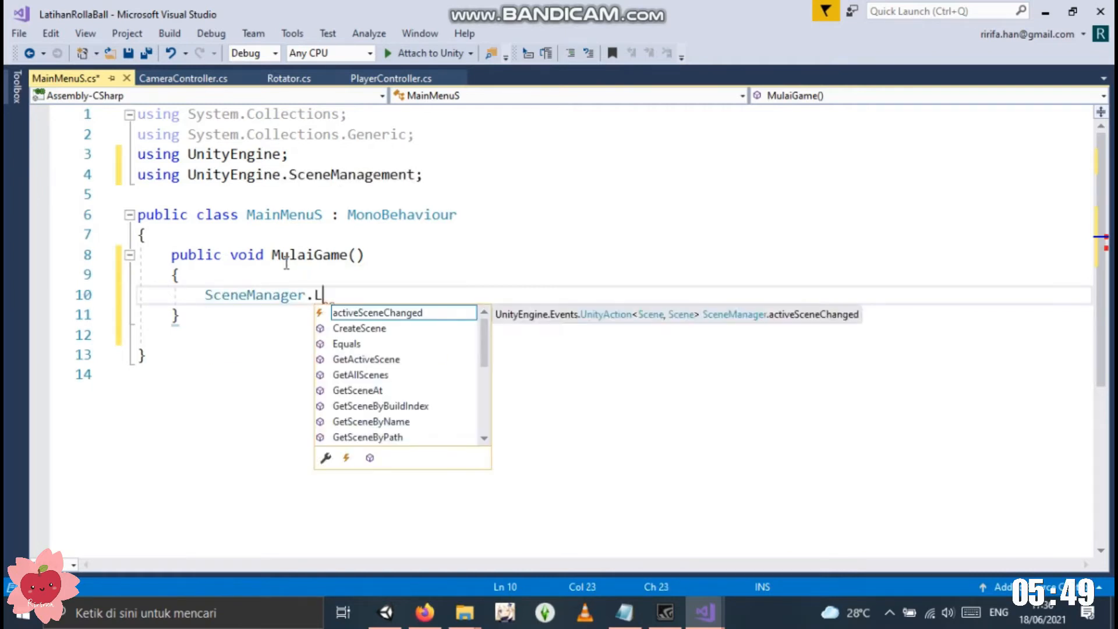
type("oadScene(SceneManager")
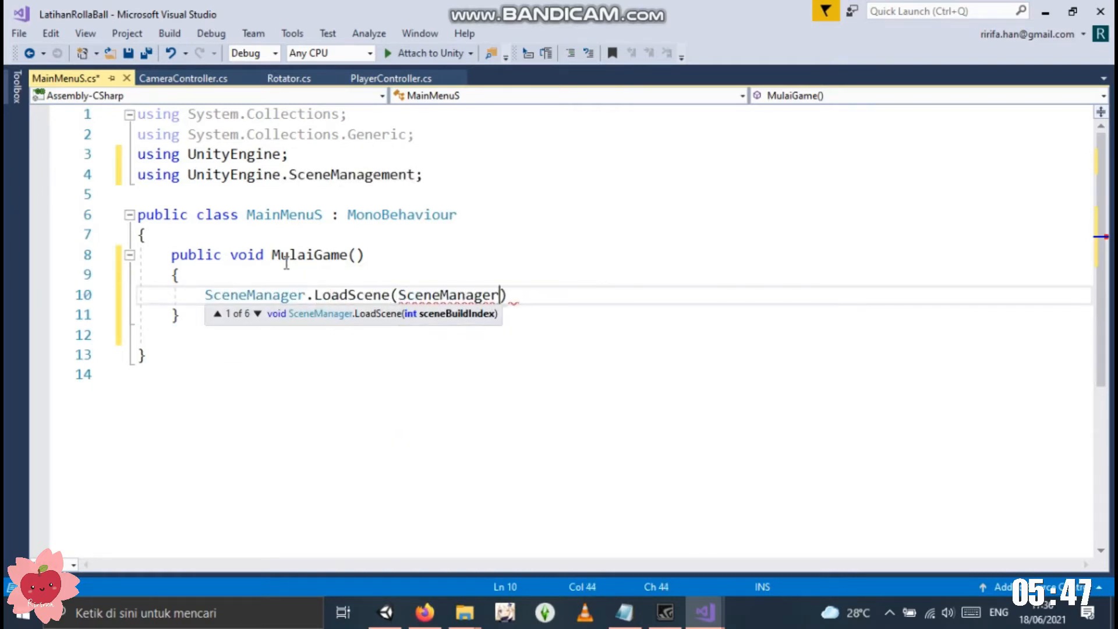
type(".")
type("GetActiveScene(")
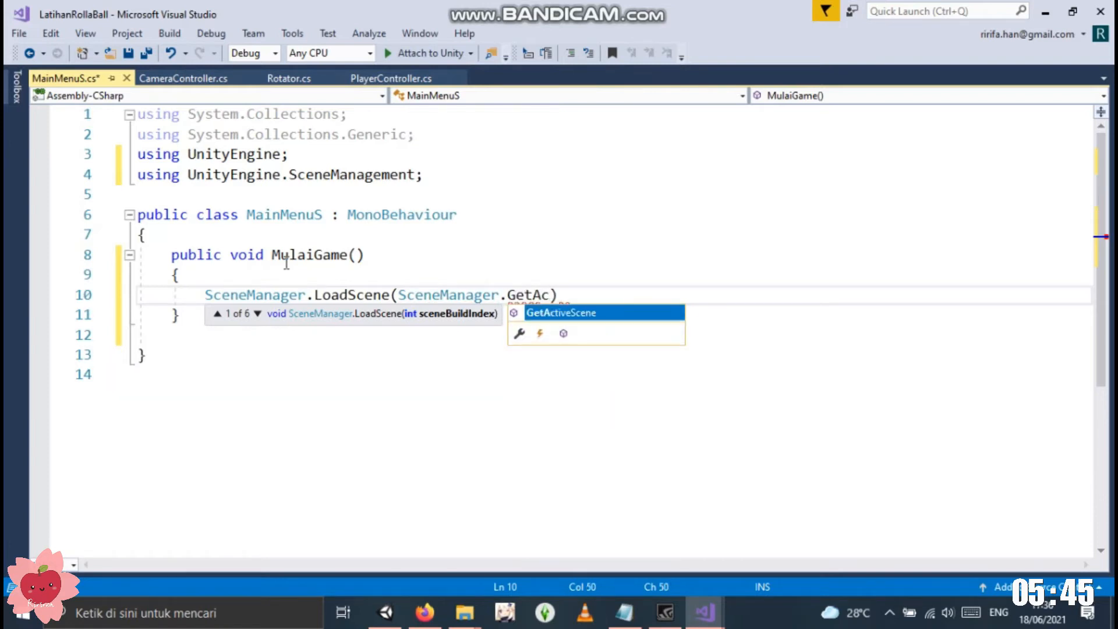
key("Tab")
type("().bu")
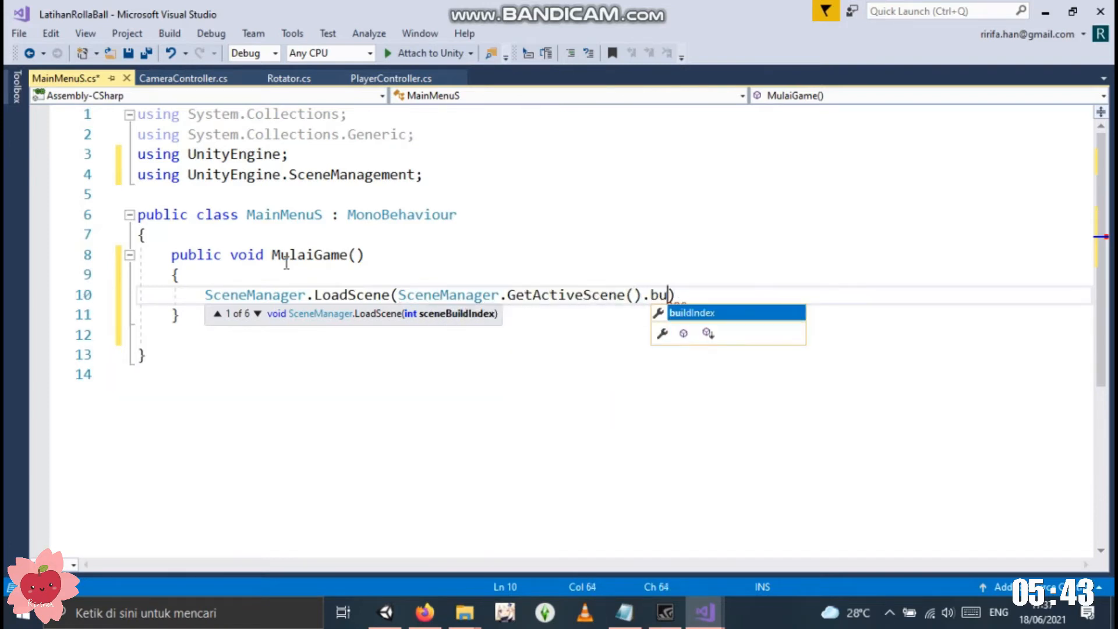
key("Tab")
type("+ 1);")
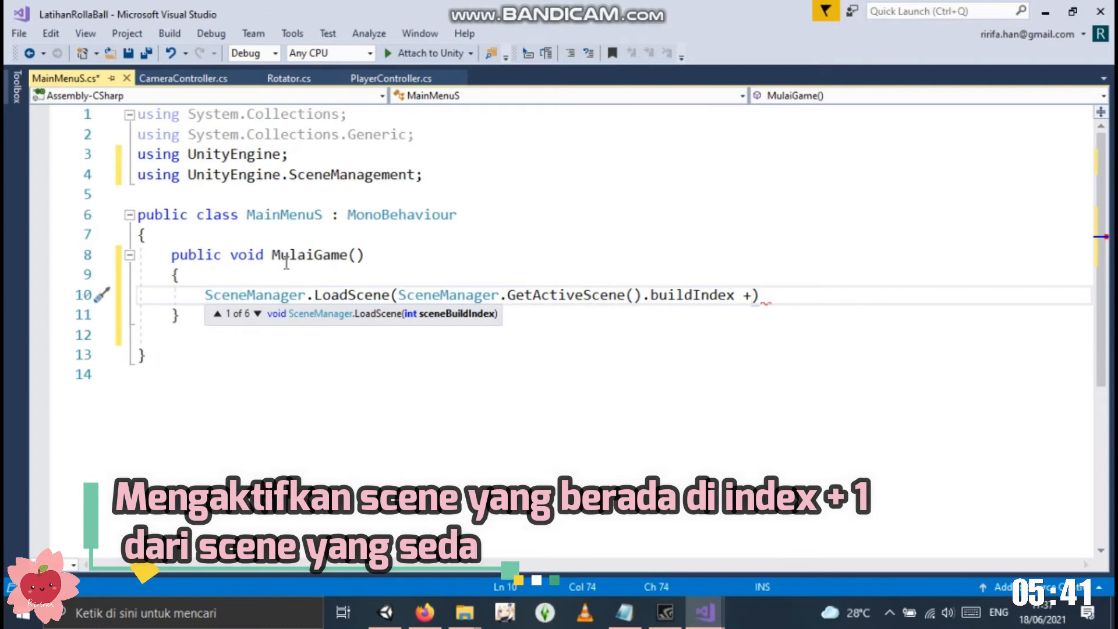
left_click(772, 339)
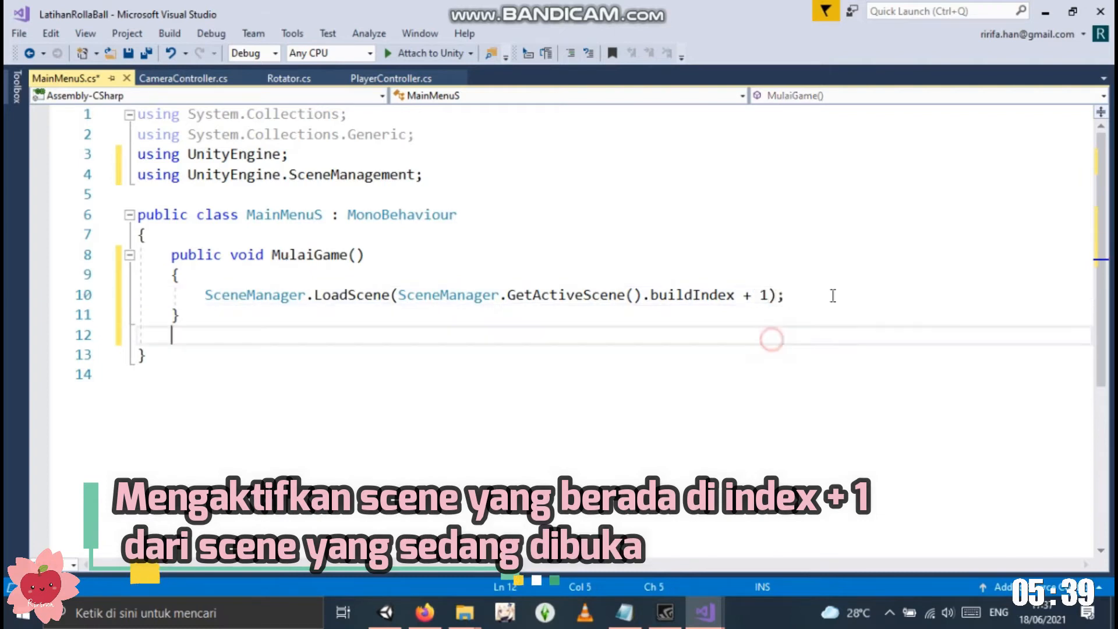
Switch to Unity, add the open MainMenu scene to the build settings and order it above SampleScene
left_click(1037, 18)
left_click(16, 27)
left_click(65, 185)
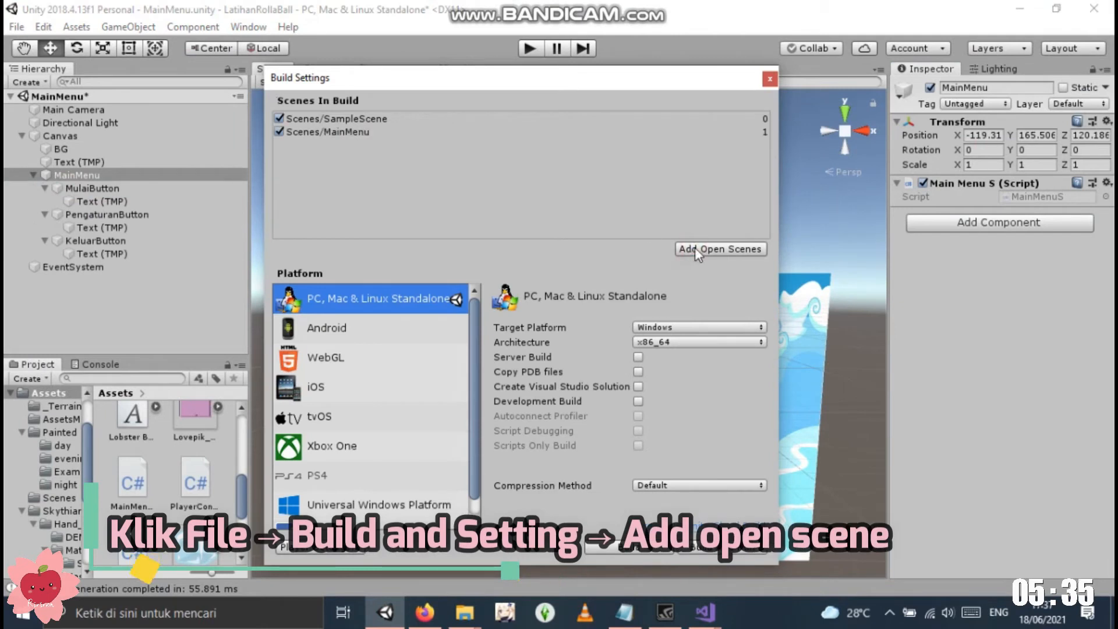
left_click_drag(376, 132, 364, 124)
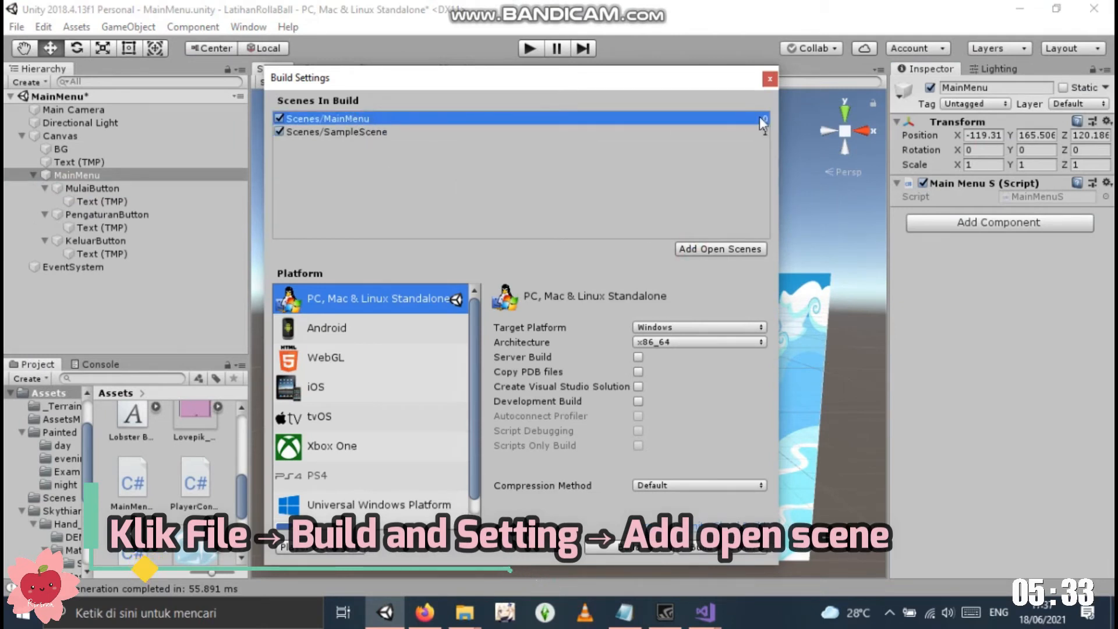
left_click(752, 133)
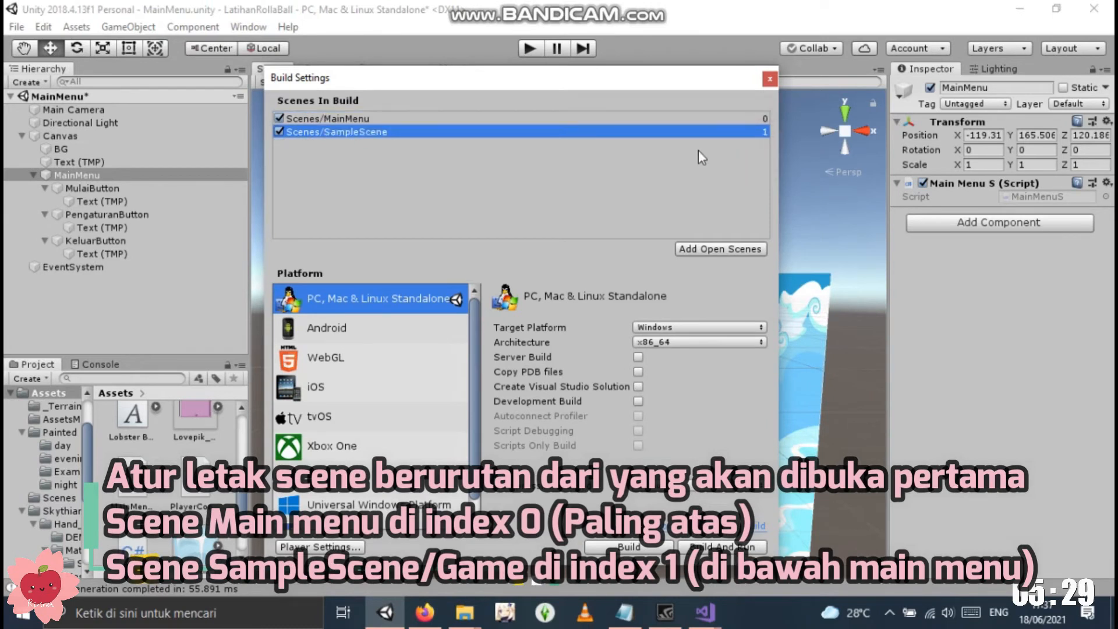
left_click(769, 79)
Return to Visual Studio and declare a public void KeluarGame() method with an empty body below MulaiGame
mouse_move(705, 613)
left_click(771, 556)
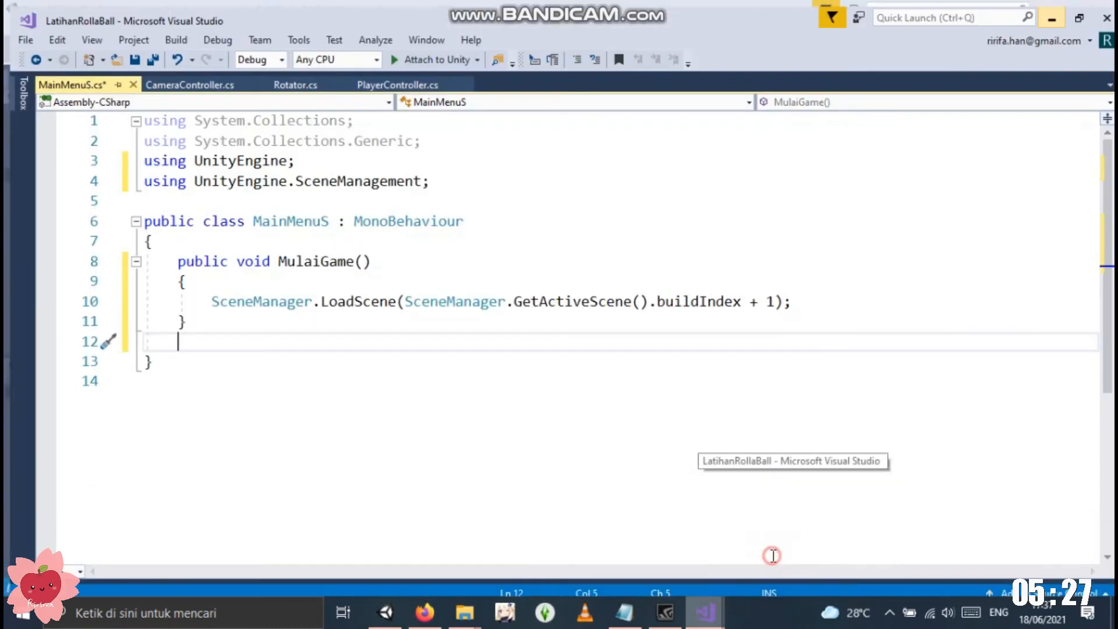
double_click(764, 295)
left_click(773, 319)
left_click(208, 344)
key("Return")
type("public void KeluarGame()")
key("Return")
type("{")
key("Return")
Make KeluarGame call Application.Quit() and log "Keluar" with Debug.Log, and save the script
type("Application.Quit();")
key("Return")
type("Debug.Log(\"Keluar\")")
left_click(419, 448)
key("ctrl+s")
Switch to Unity and give MulaiButton an On Click event that calls MainMenuS.MulaiGame on the MainMenu object
left_click(1047, 16)
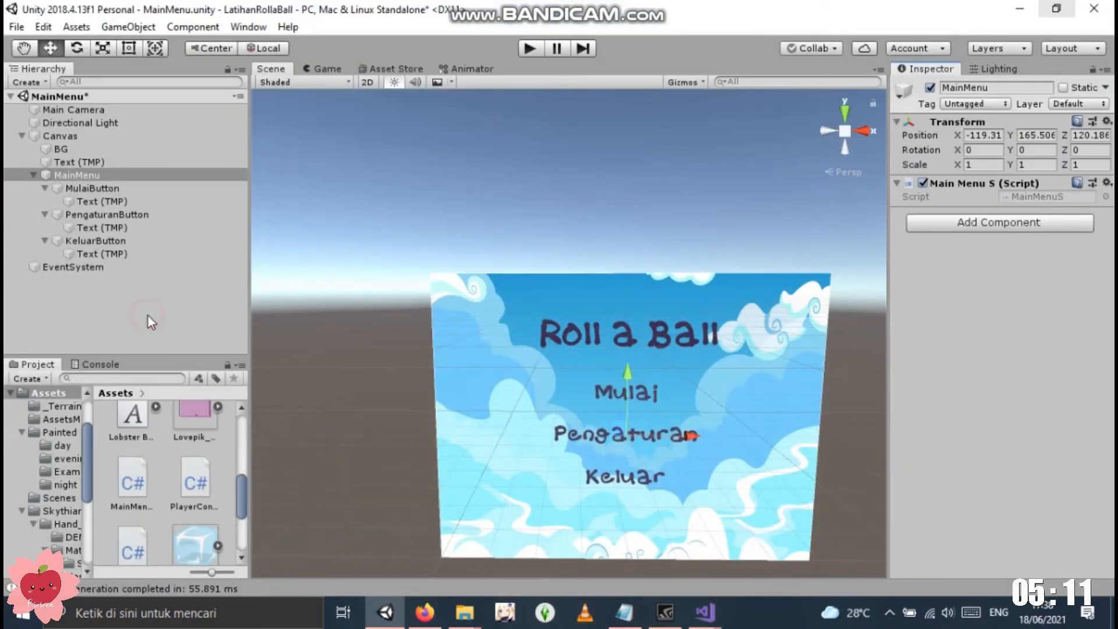
left_click(92, 189)
scroll(1060, 457, "down", 5)
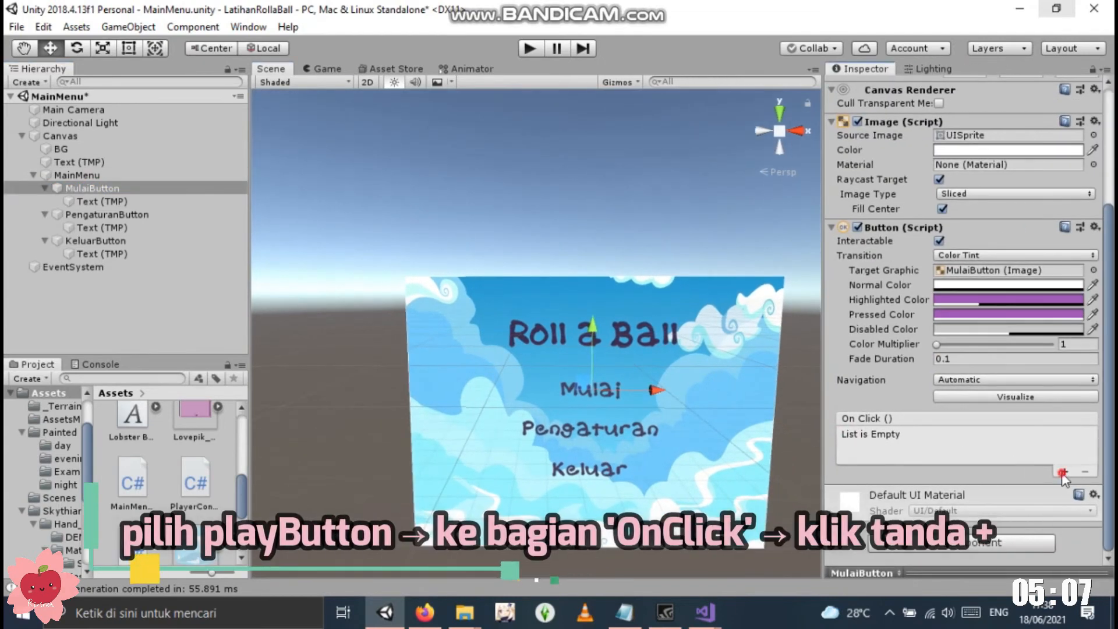
left_click(1063, 471)
left_click_drag(77, 175, 874, 452)
left_click(960, 437)
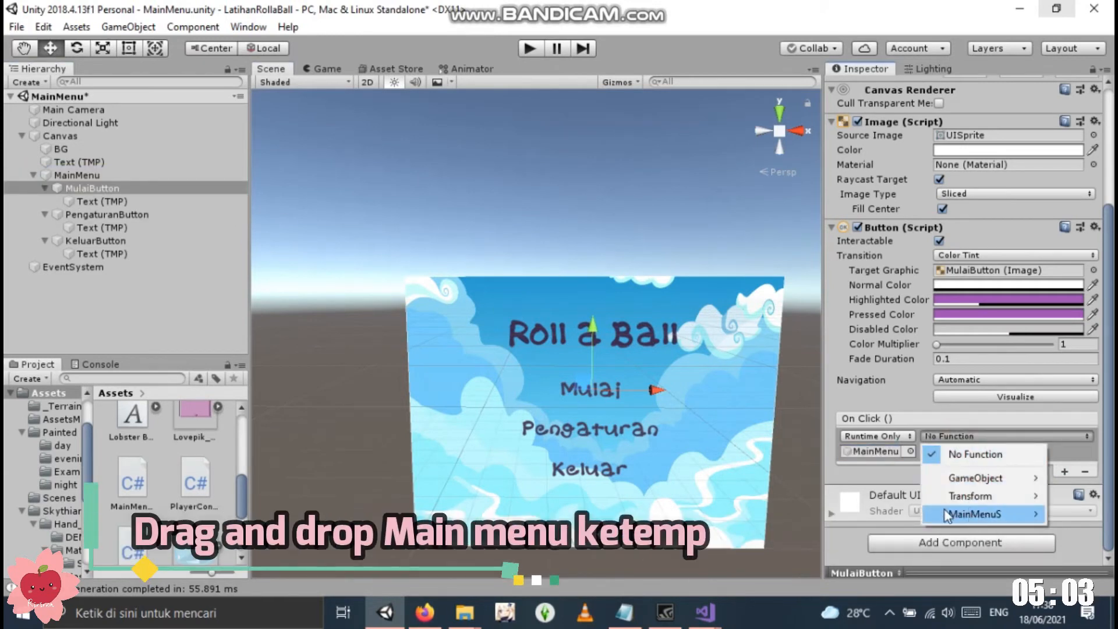
mouse_move(984, 513)
left_click(775, 442)
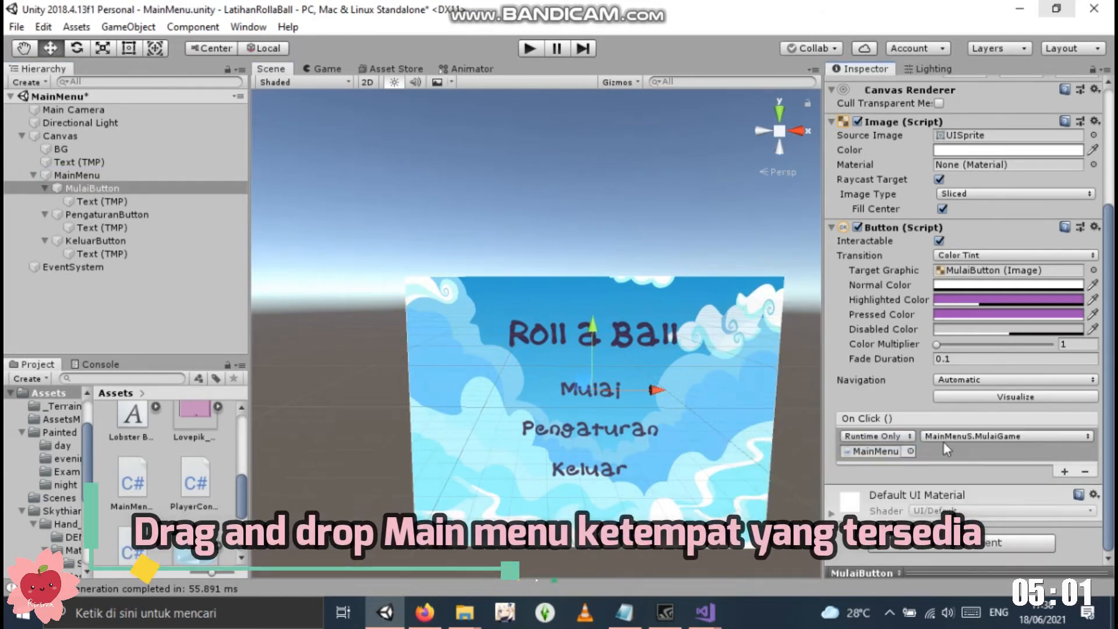
Give KeluarButton an On Click event that calls MainMenuS.KeluarGame on the MainMenu object
left_click(601, 471)
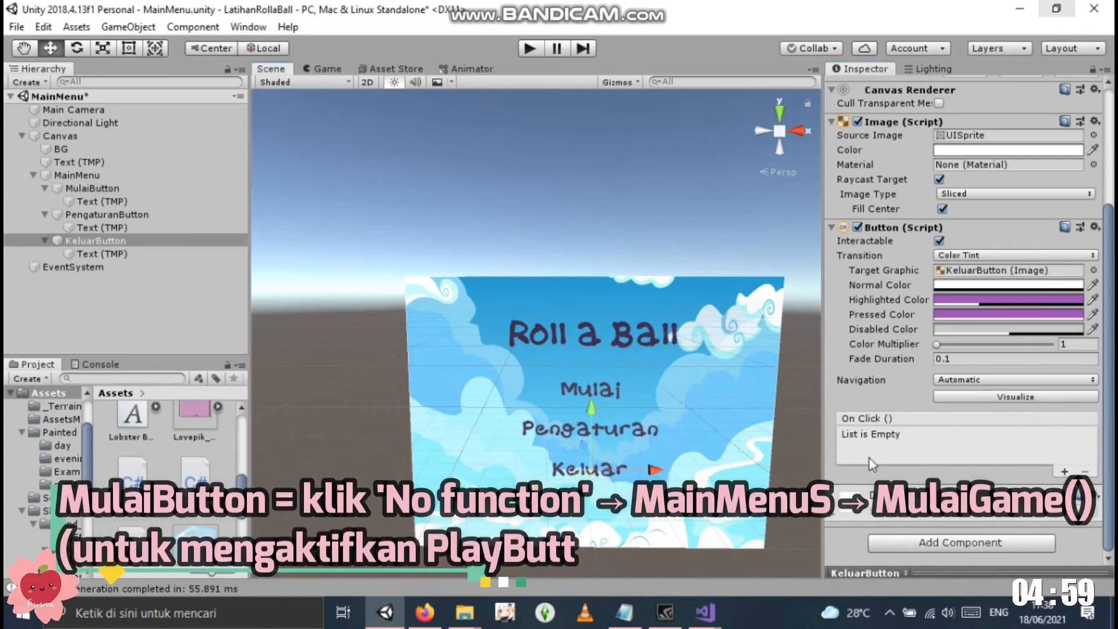
scroll(926, 212, "up", 5)
scroll(893, 397, "down", 5)
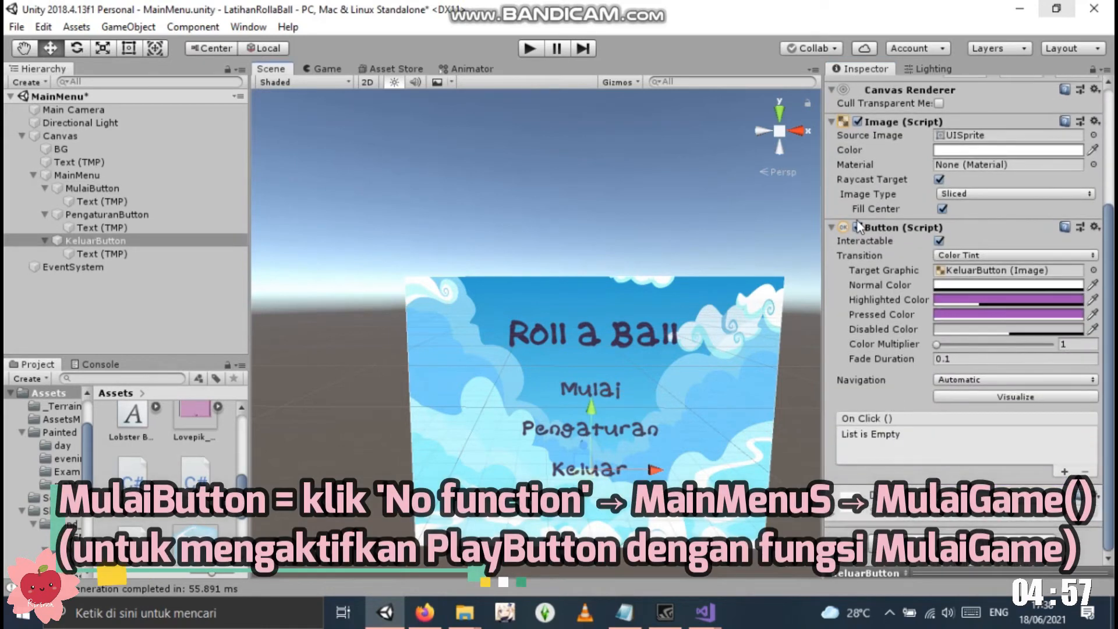
left_click(1064, 472)
left_click_drag(93, 177, 876, 452)
left_click(977, 435)
mouse_move(976, 501)
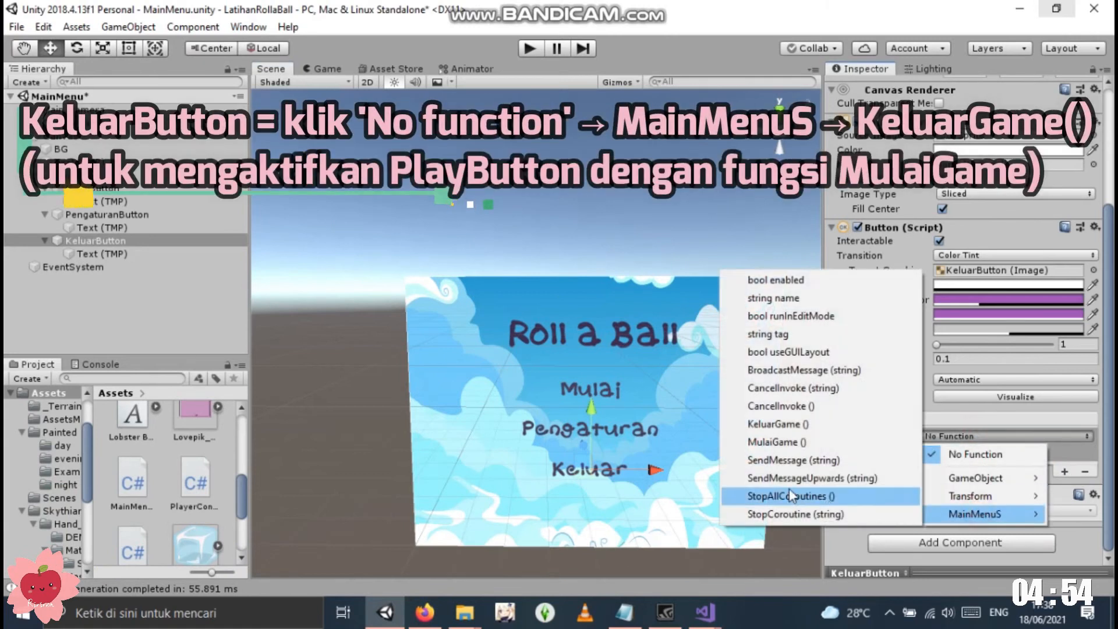
left_click(787, 425)
Run the MainMenu scene and test the Keluar button in play mode
left_click(530, 48)
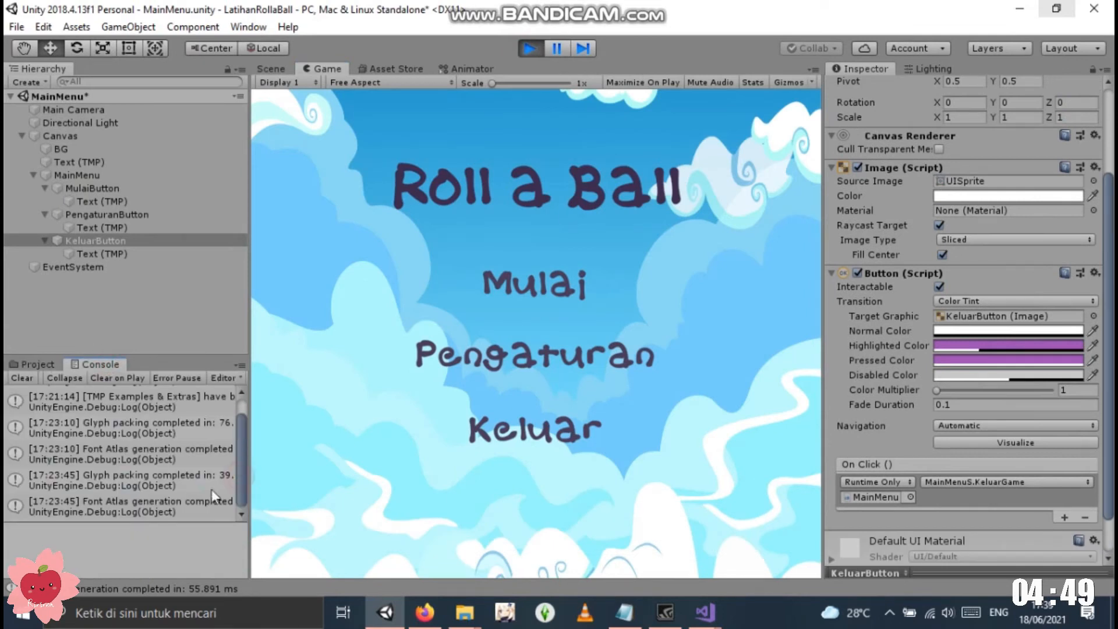
left_click(529, 439)
left_click(573, 438)
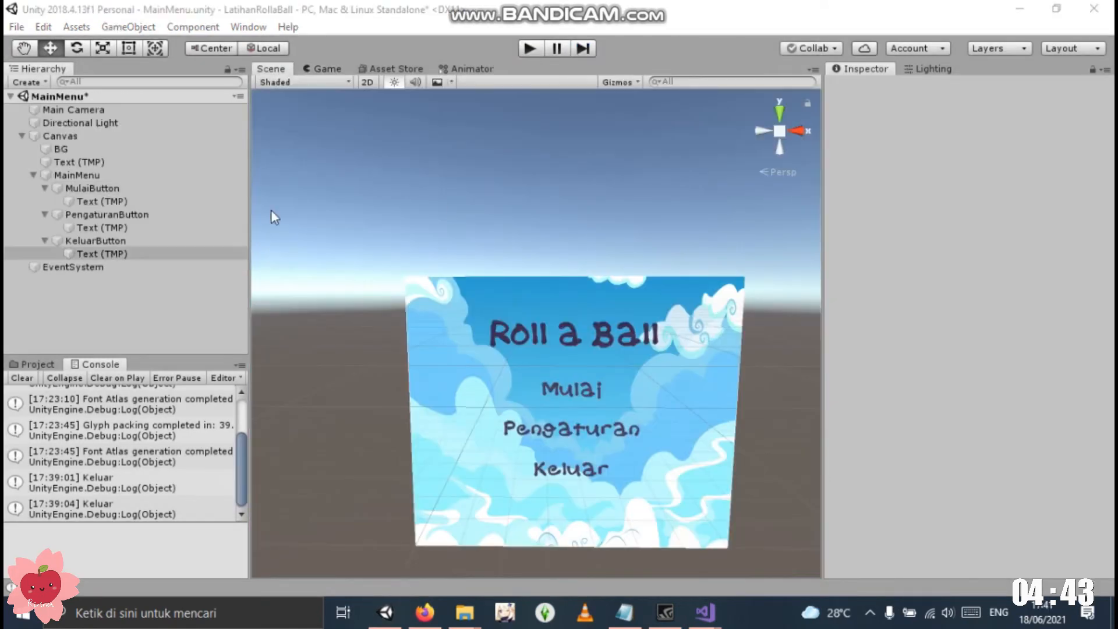
Give PengaturanButton an On Click event that calls GameObject.SetActive on the MainMenu object, with the value enabled
left_click(79, 134)
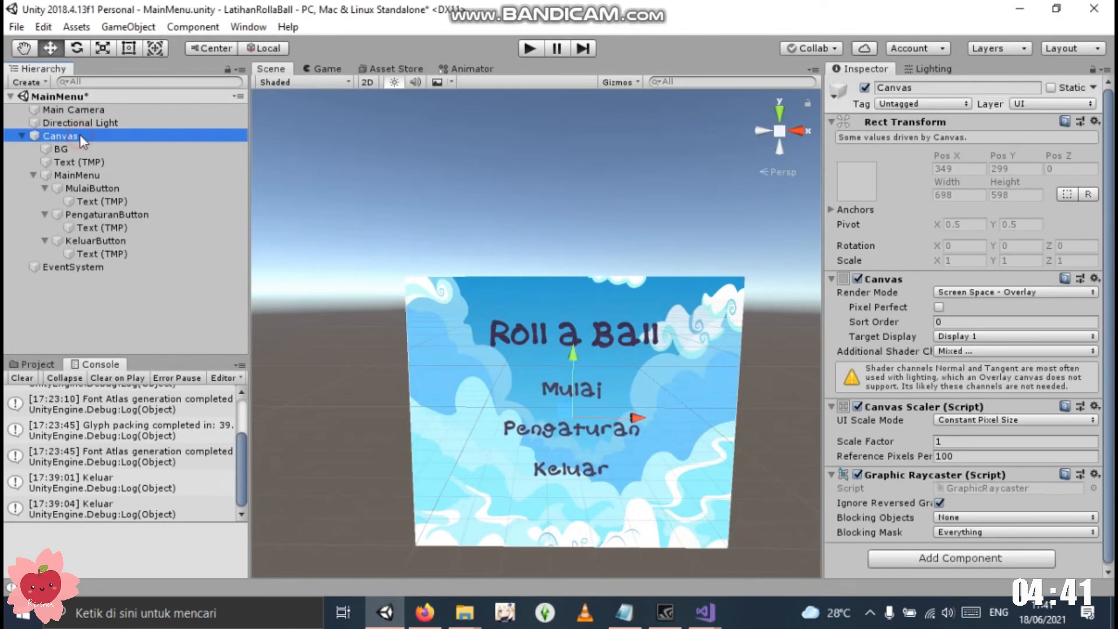
left_click(37, 364)
left_click(76, 176)
left_click(102, 216)
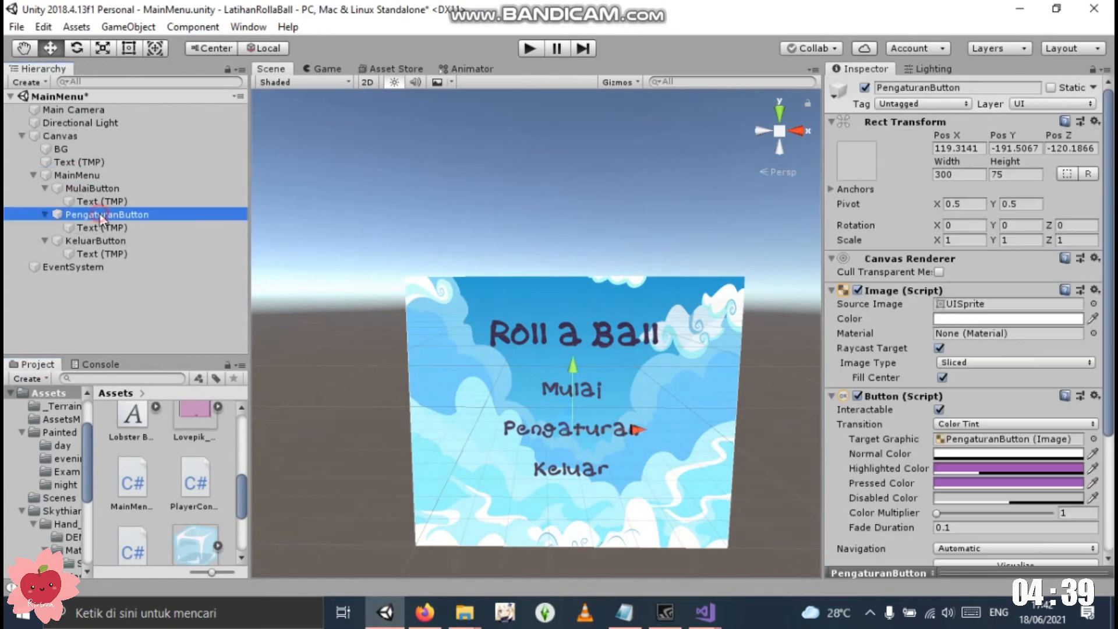
scroll(956, 477, "down", 5)
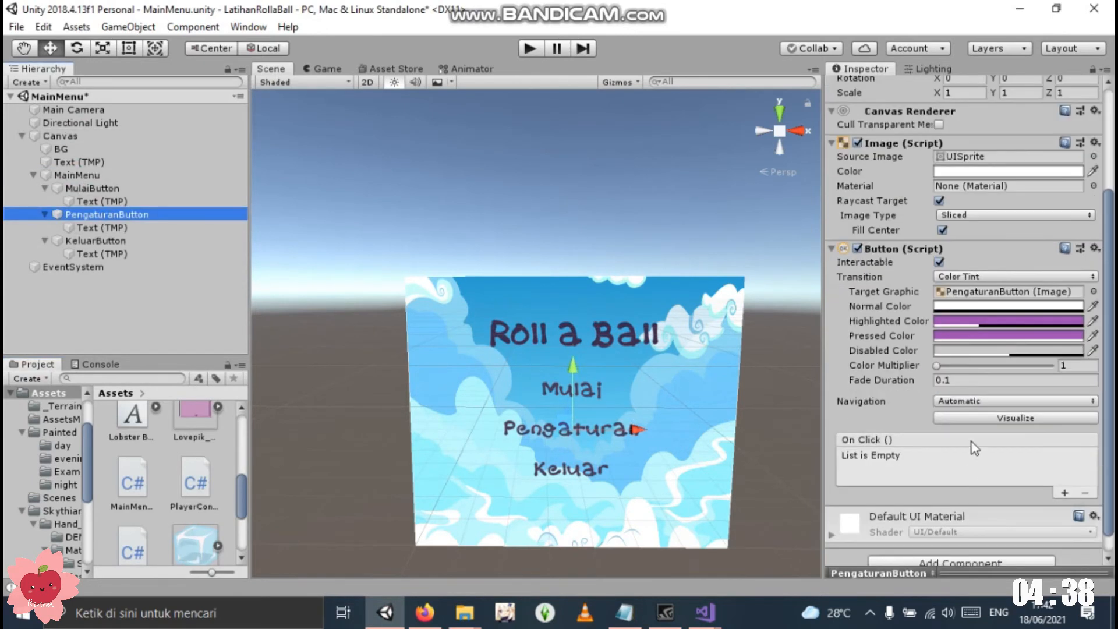
left_click(1064, 494)
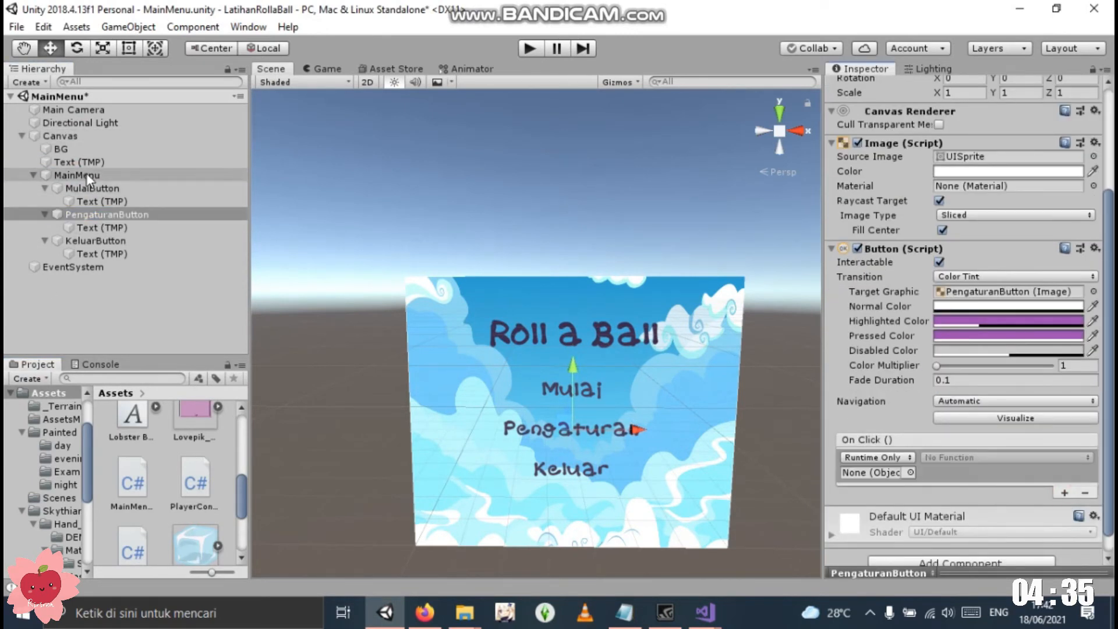
left_click_drag(88, 179, 805, 436)
left_click(972, 457)
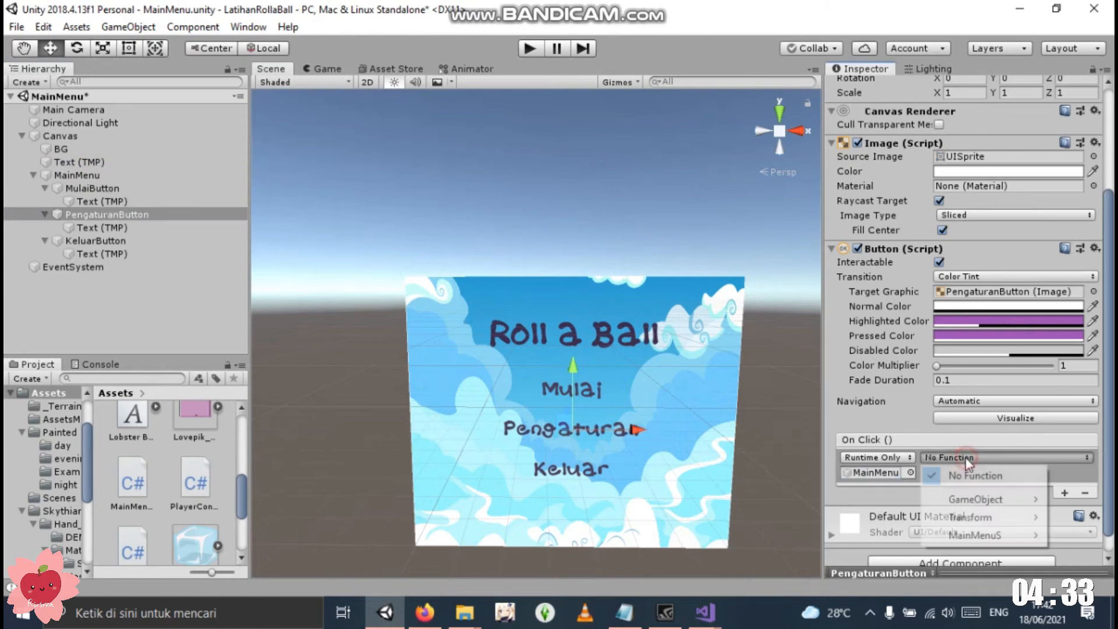
mouse_move(973, 498)
left_click(803, 500)
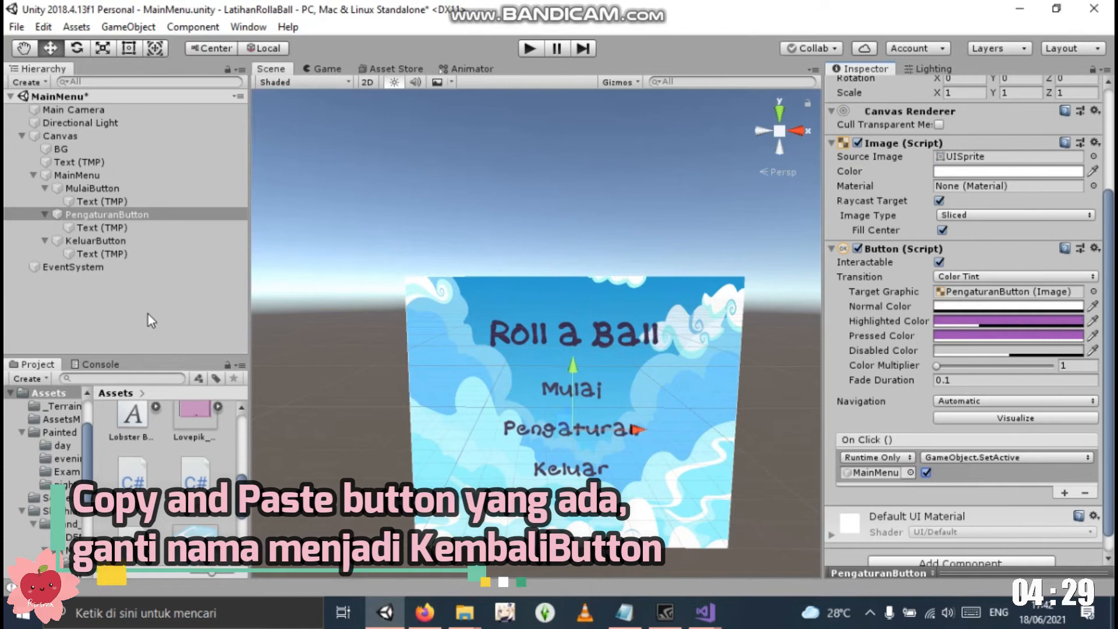
Copy KeluarButton and paste the duplicate outside the Canvas, above EventSystem in the scene hierarchy
left_click(117, 241)
right_click(120, 243)
left_click(108, 295)
right_click(108, 291)
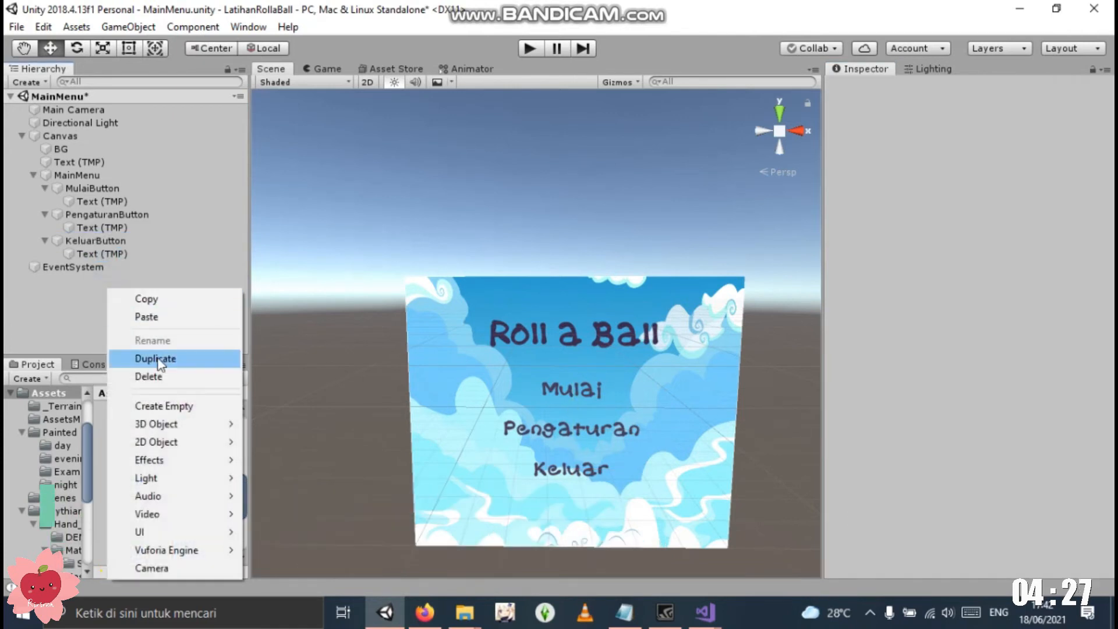
left_click(146, 317)
left_click_drag(58, 282, 49, 263)
Create an empty object named PengaturanMenu in the scene
right_click(69, 324)
left_click(123, 147)
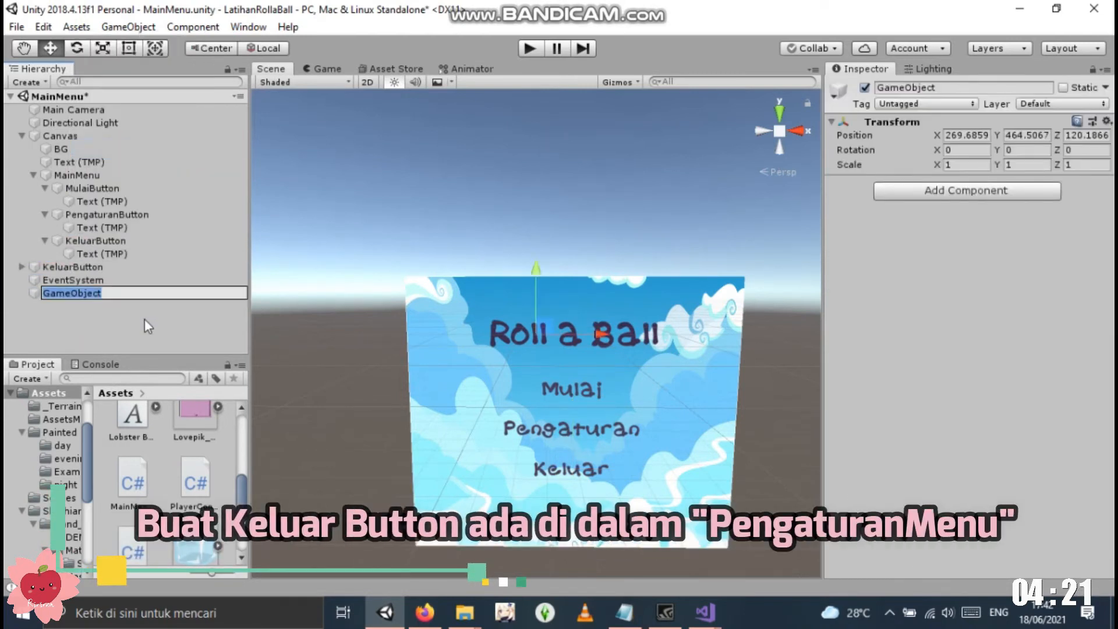
type("PengaturanMenu")
key("Return")
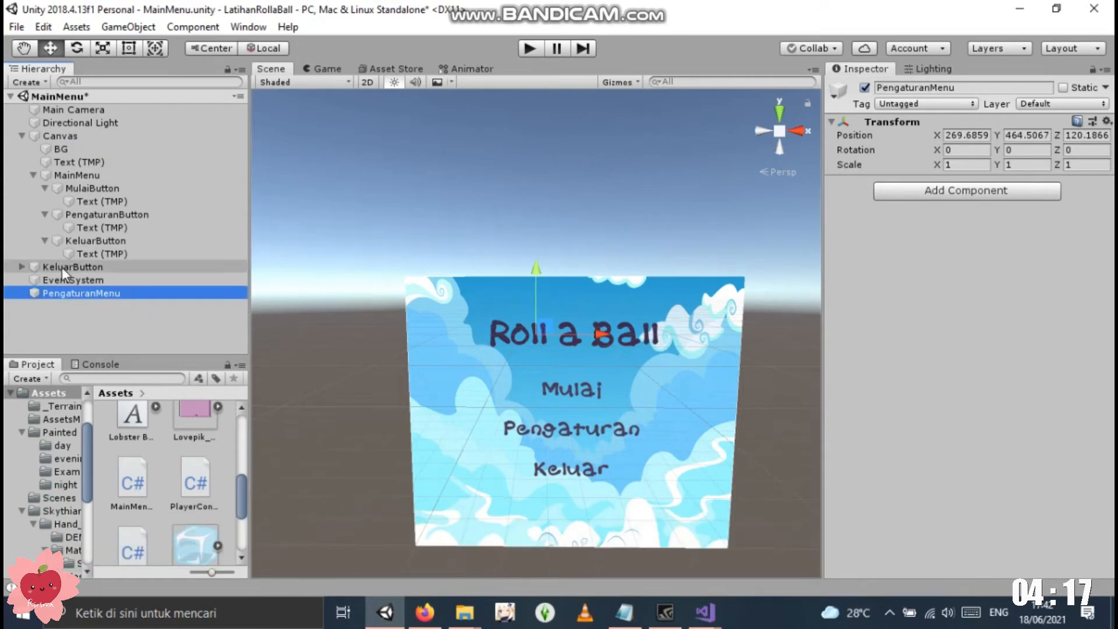
Make the pasted KeluarButton a child of PengaturanMenu and rename it KembaliButton
left_click_drag(61, 267, 81, 292)
left_click(82, 292)
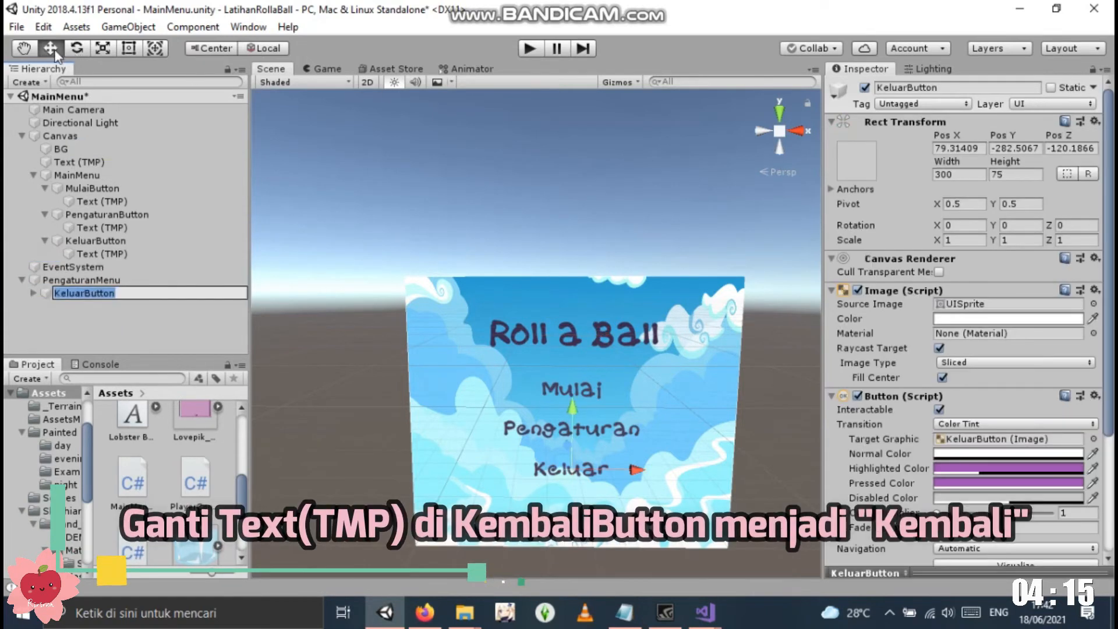
key("Left")
key("Delete")
key("Delete")
key("Delete")
key("Delete")
key("Delete")
key("Delete")
type("Kembali")
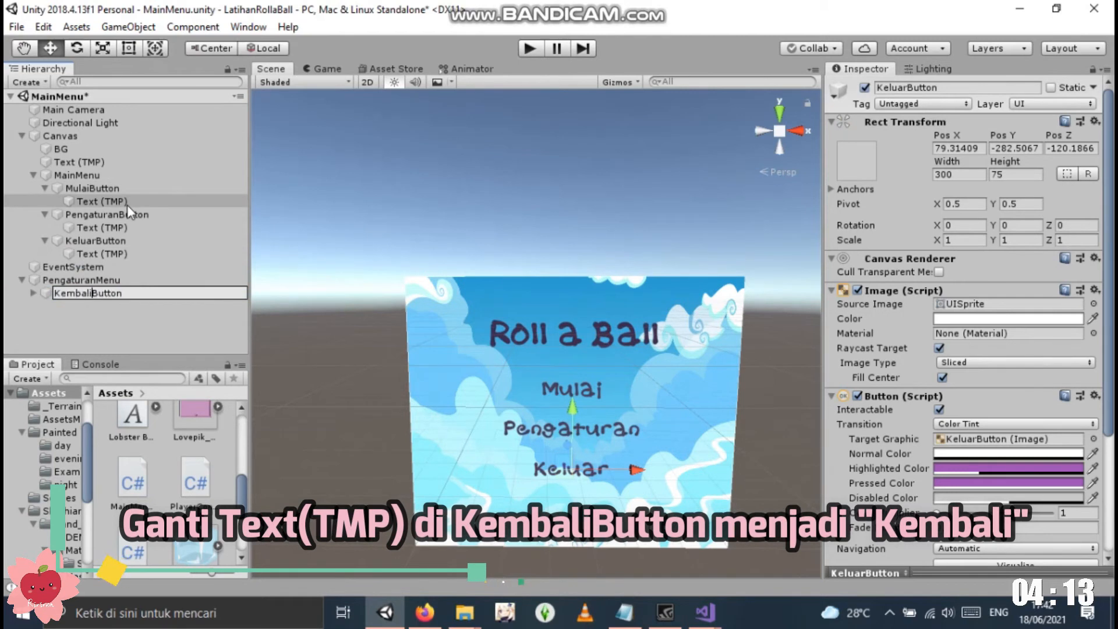
left_click(187, 325)
Change the text of the KembaliButton label to "Kembali"
left_click(37, 297)
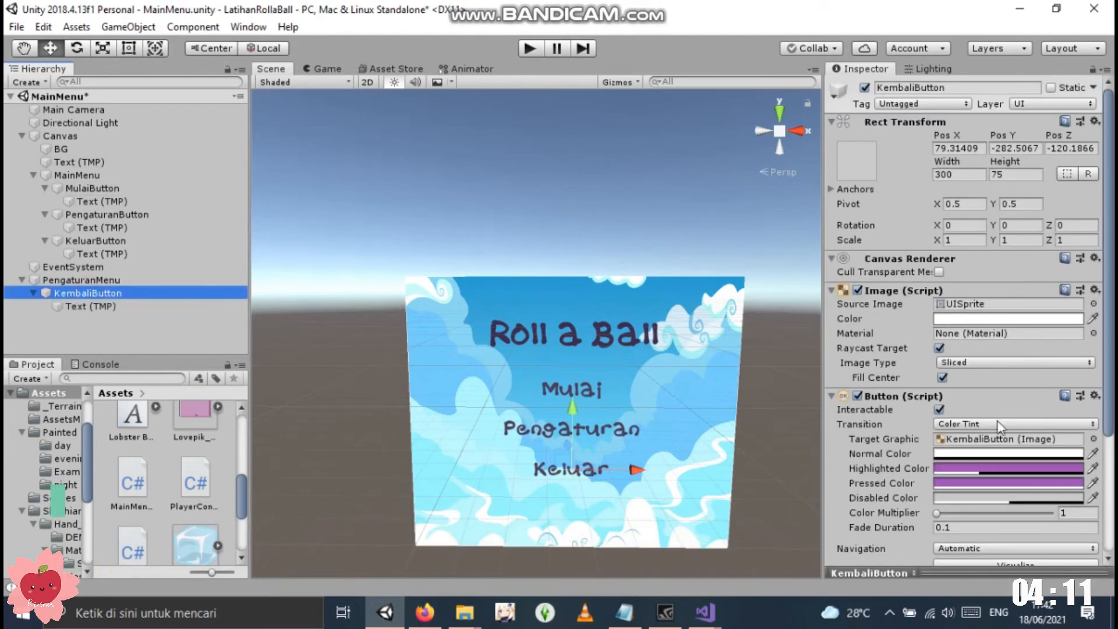
left_click(91, 306)
left_click(945, 338)
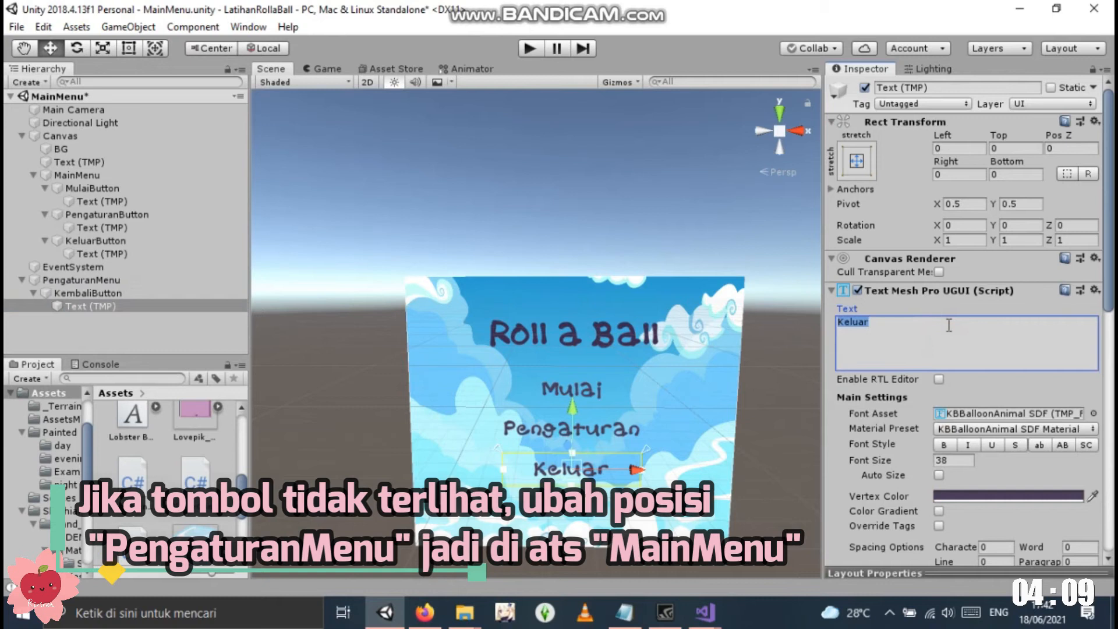
left_click(37, 329)
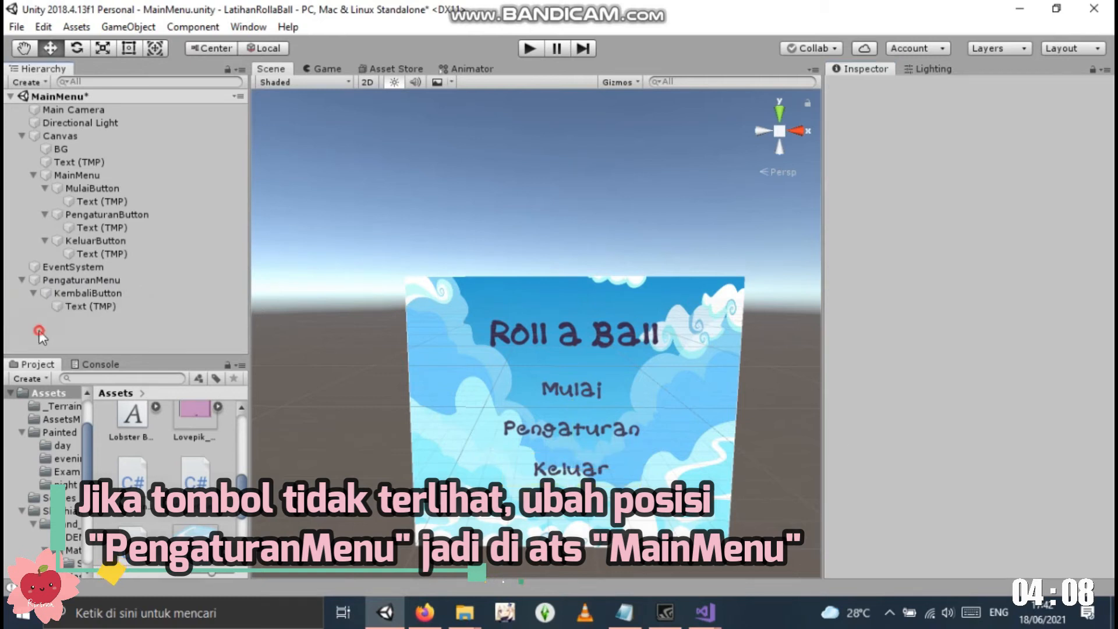
left_click(99, 306)
Lower KembaliButton to Pos Y -341 and move PengaturanMenu into the Canvas, directly above MainMenu
left_click(105, 293)
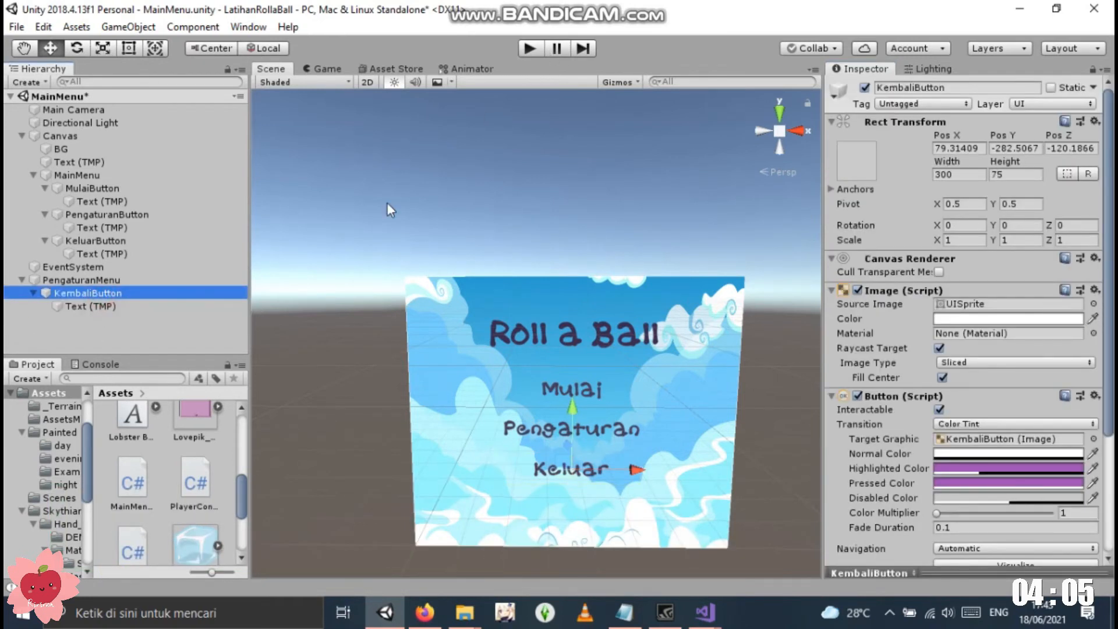
left_click(574, 412)
left_click(42, 281)
left_click_drag(42, 286, 40, 175)
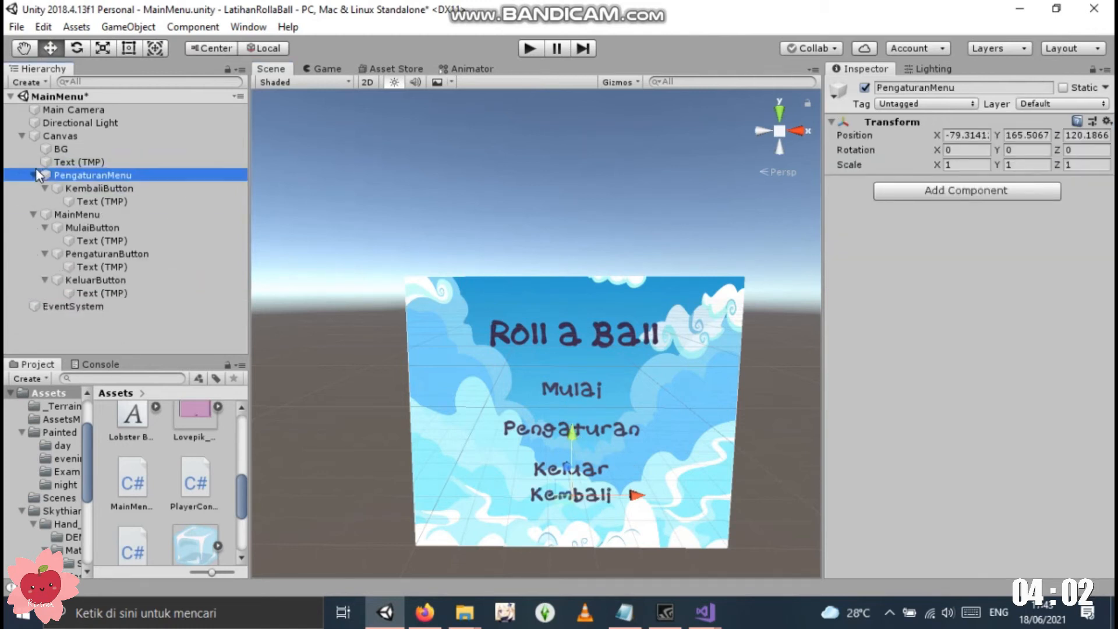
left_click(150, 349)
Add a second On Click event to PengaturanButton that calls GameObject.SetActive on PengaturanMenu, with the value enabled
left_click(96, 255)
scroll(966, 500, "down", 5)
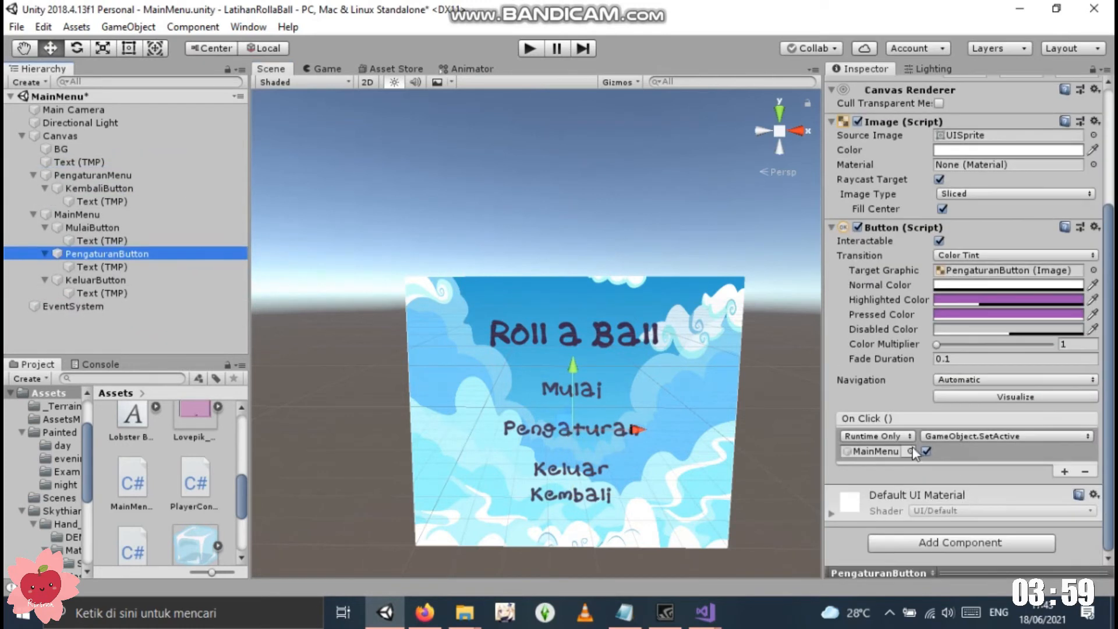
left_click(1063, 473)
left_click_drag(95, 176, 861, 465)
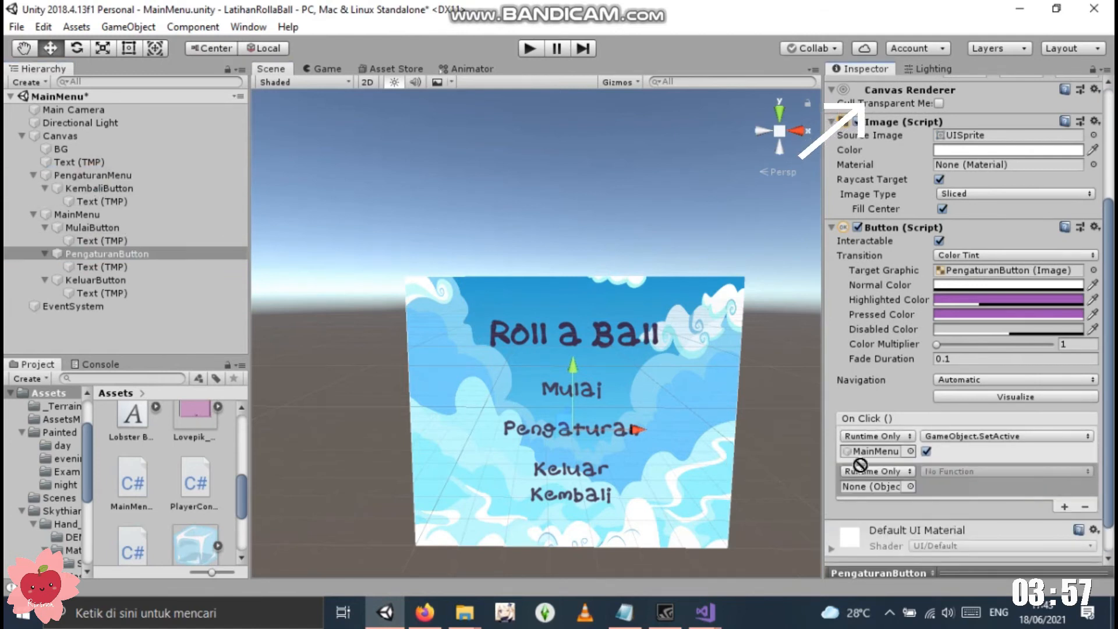
left_click(964, 473)
mouse_move(979, 509)
left_click(815, 514)
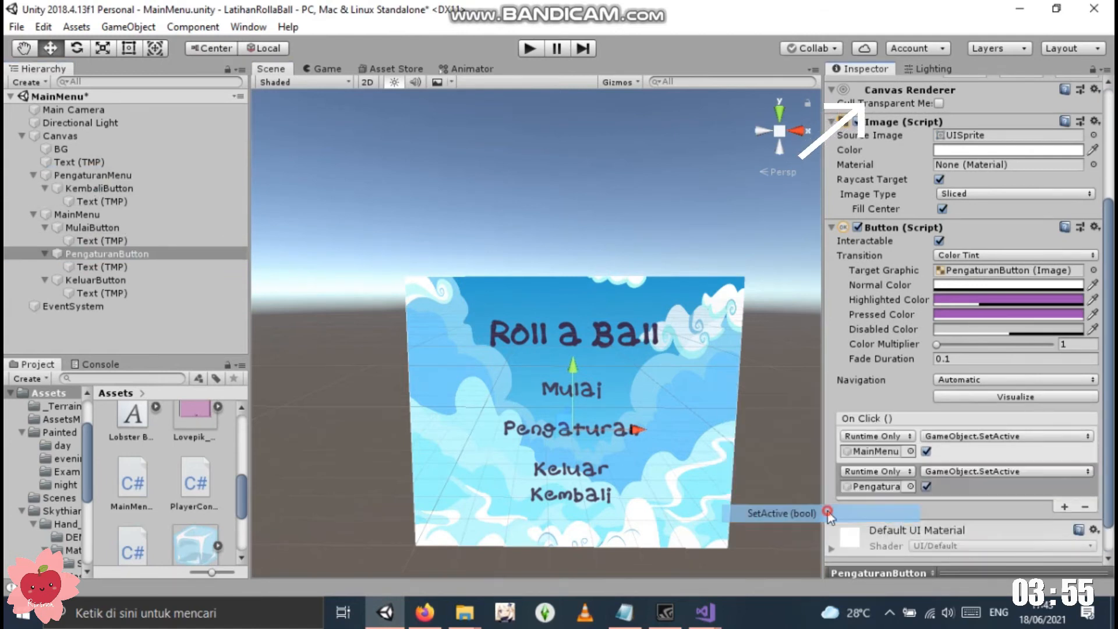
left_click(92, 174)
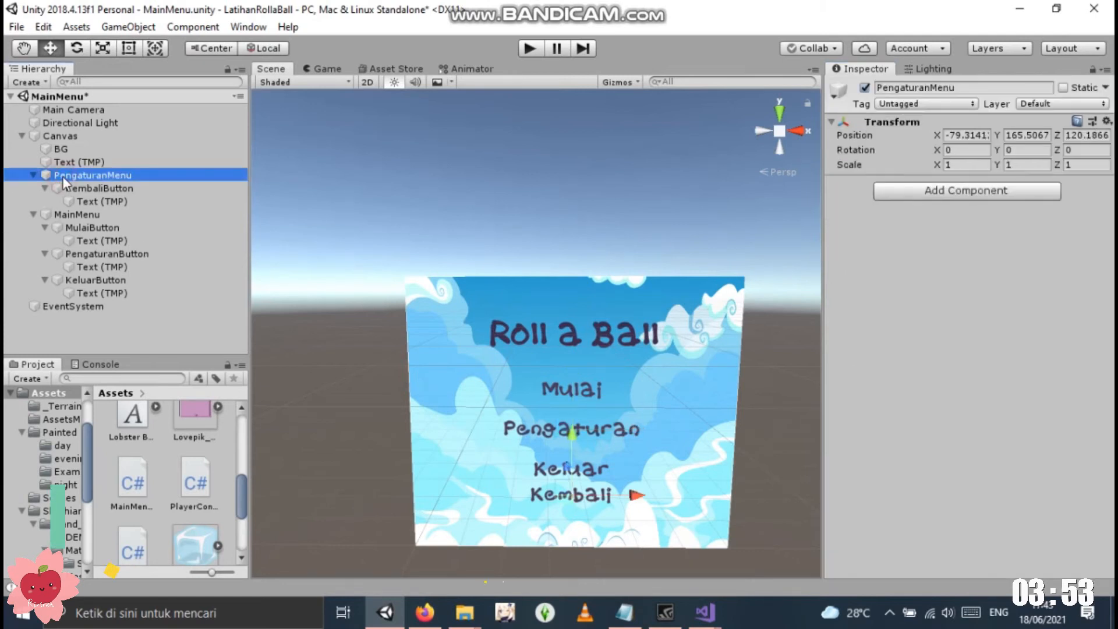
left_click(865, 87)
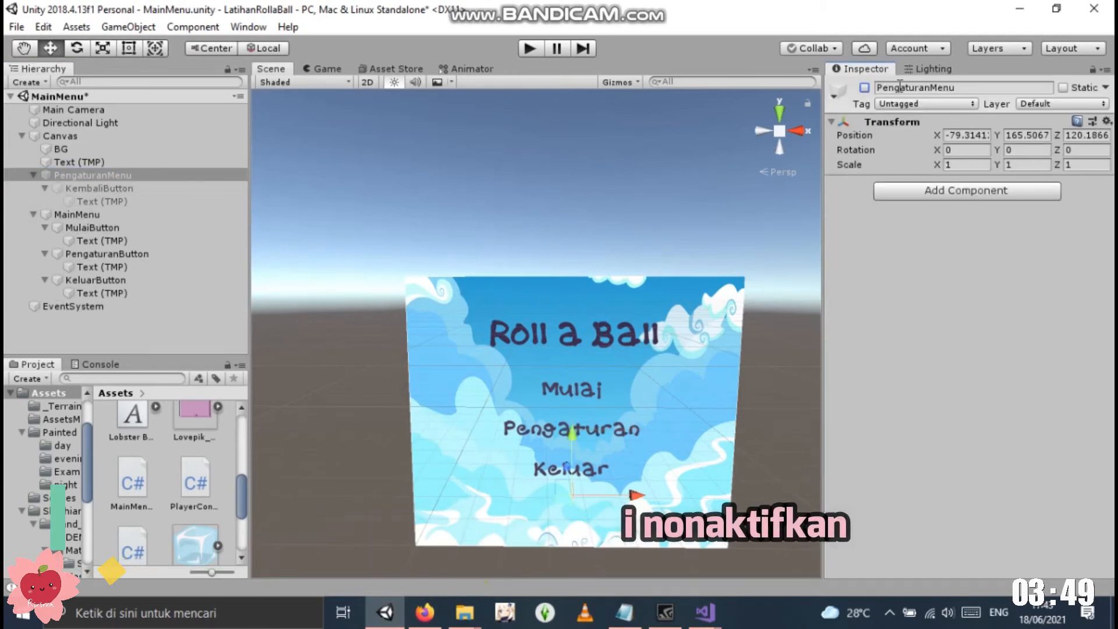
key("ctrl+z")
Make KembaliButton's existing On Click event call GameObject.SetActive on the MainMenu object, with the value enabled
left_click(87, 202)
left_click(96, 189)
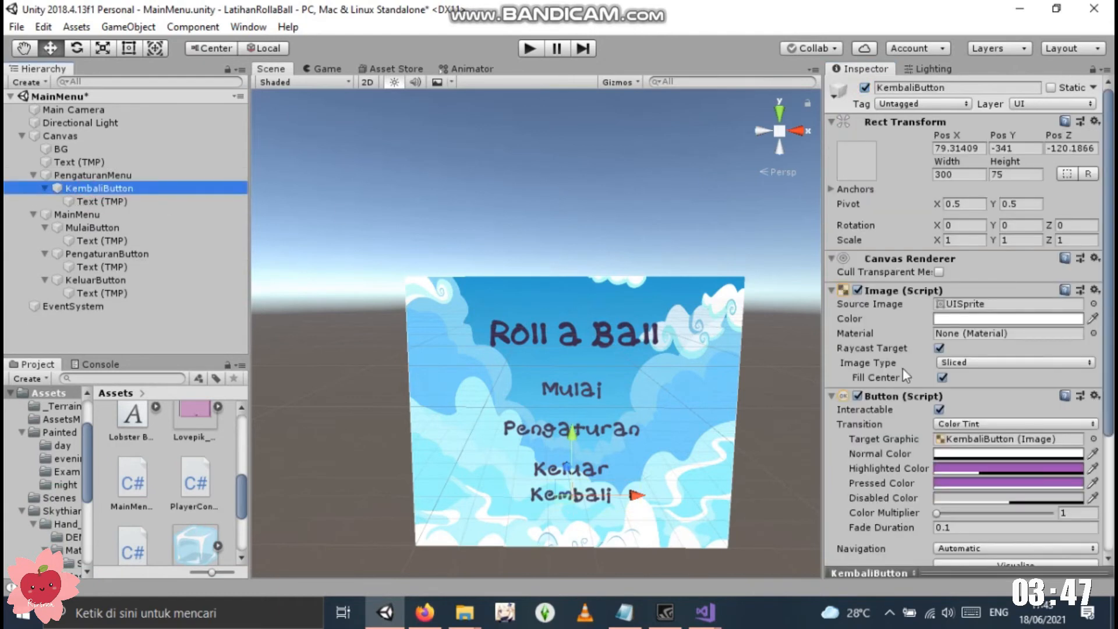
scroll(935, 441, "down", 5)
left_click(941, 436)
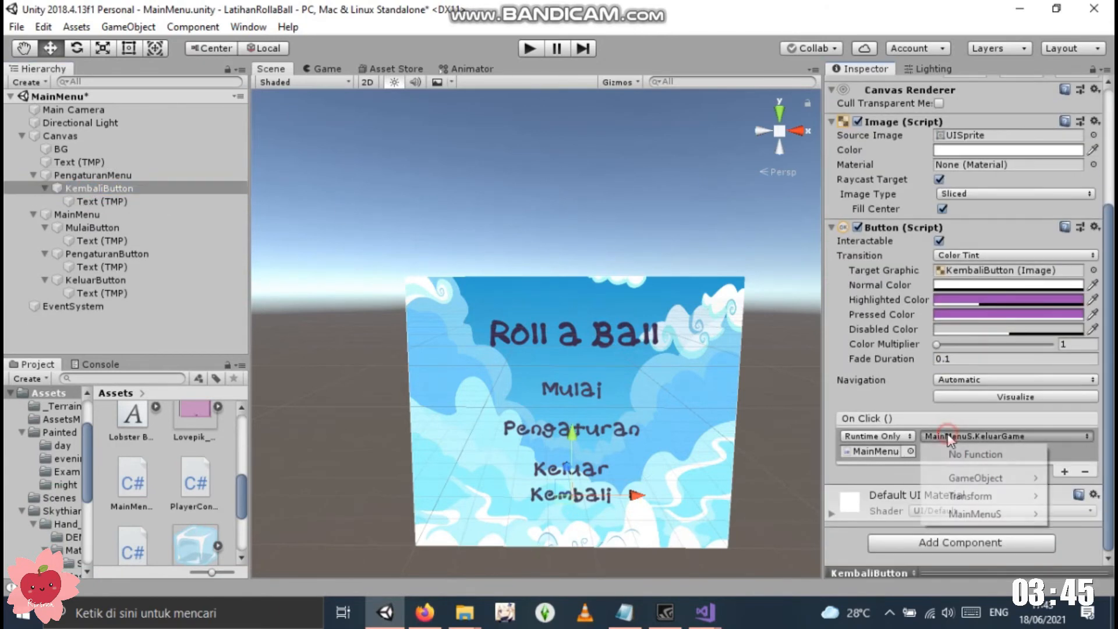
left_click(961, 434)
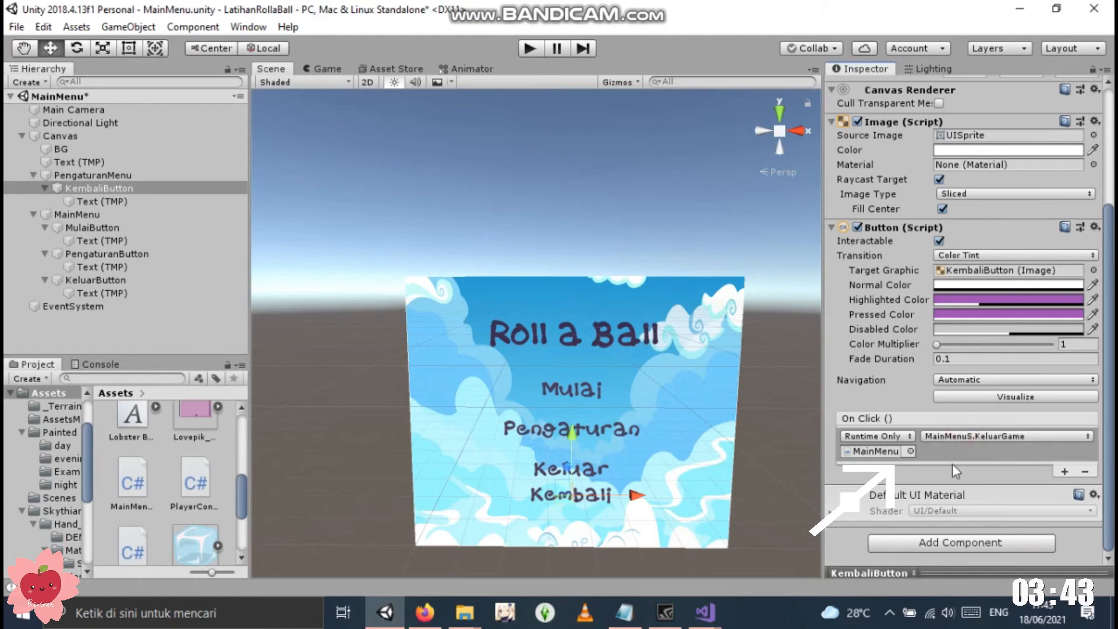
left_click_drag(77, 214, 877, 452)
left_click(955, 436)
left_click(982, 480)
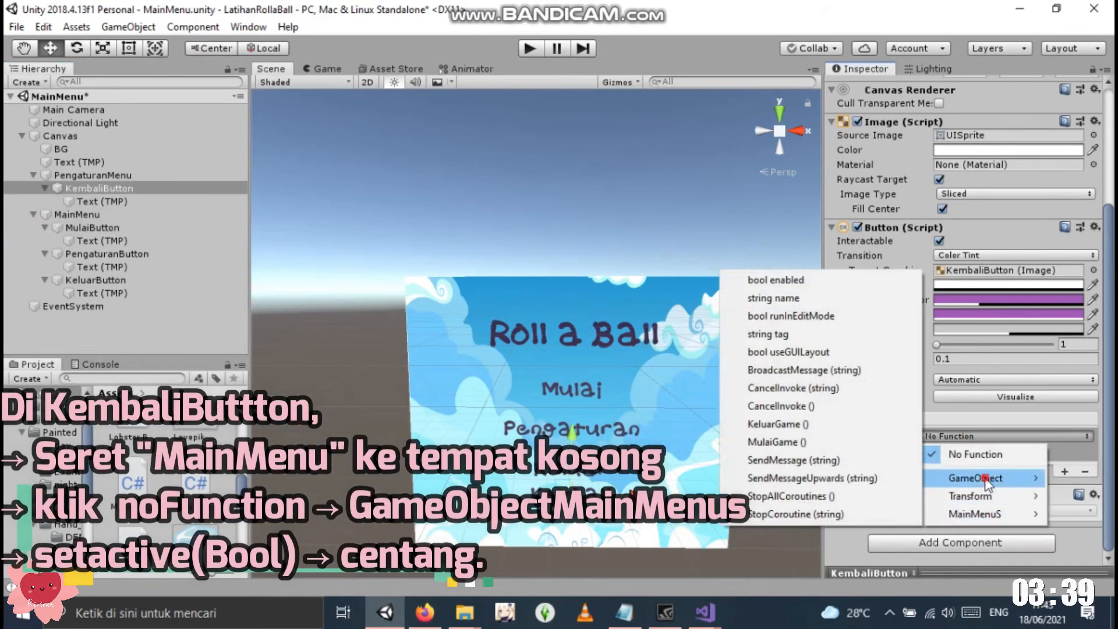
left_click(809, 604)
left_click(927, 451)
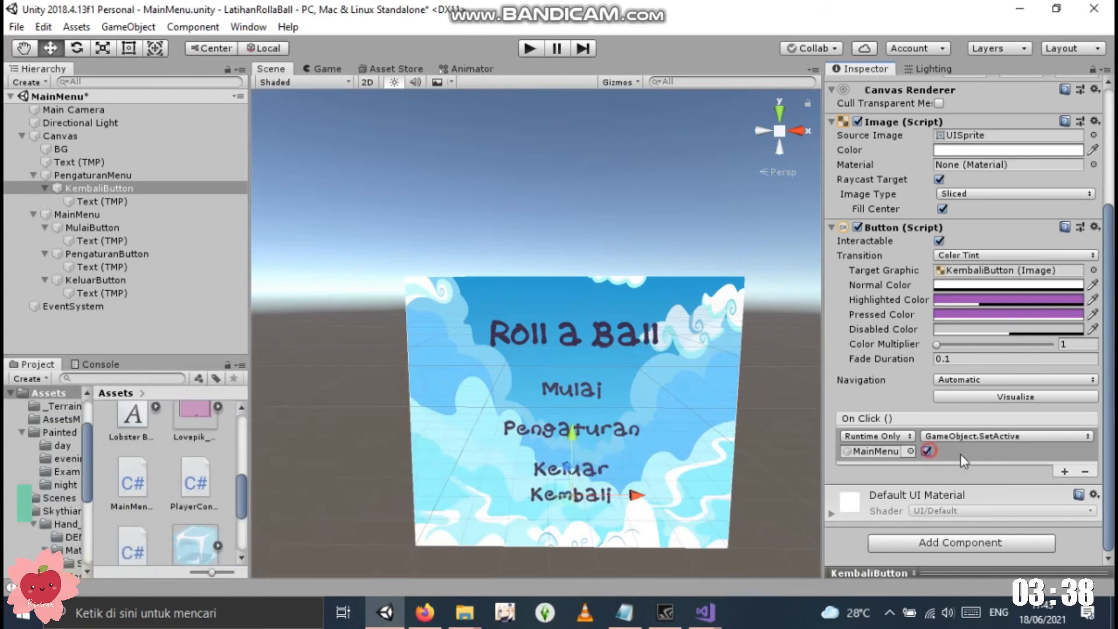
Add a second On Click event to KembaliButton that calls GameObject.SetActive on PengaturanMenu
left_click(1064, 472)
left_click_drag(92, 176, 860, 484)
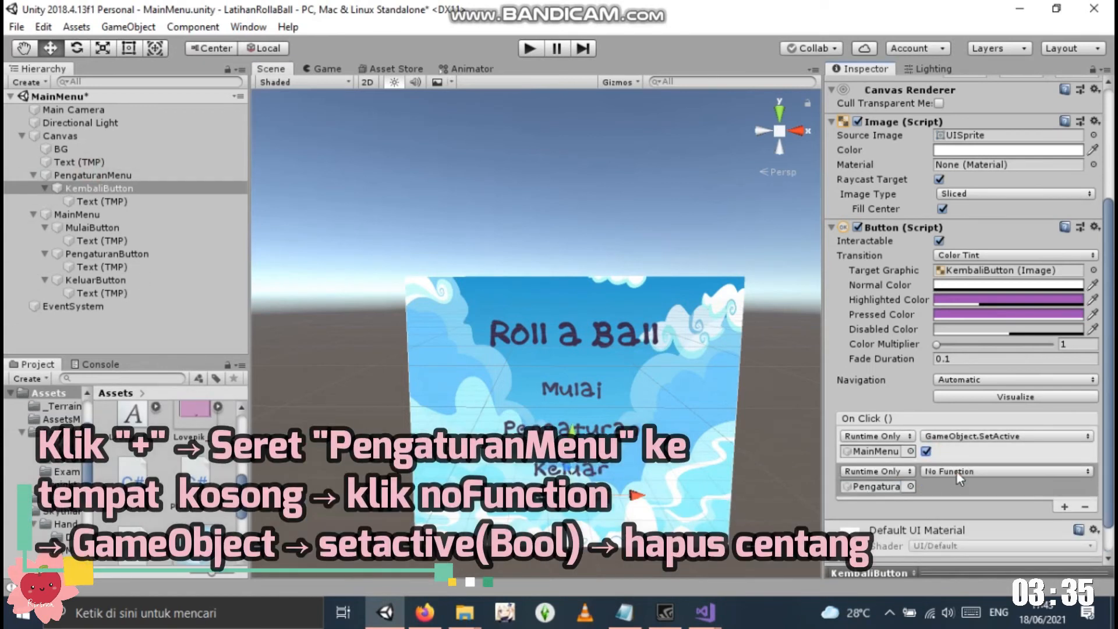
left_click(956, 473)
mouse_move(958, 512)
left_click(774, 512)
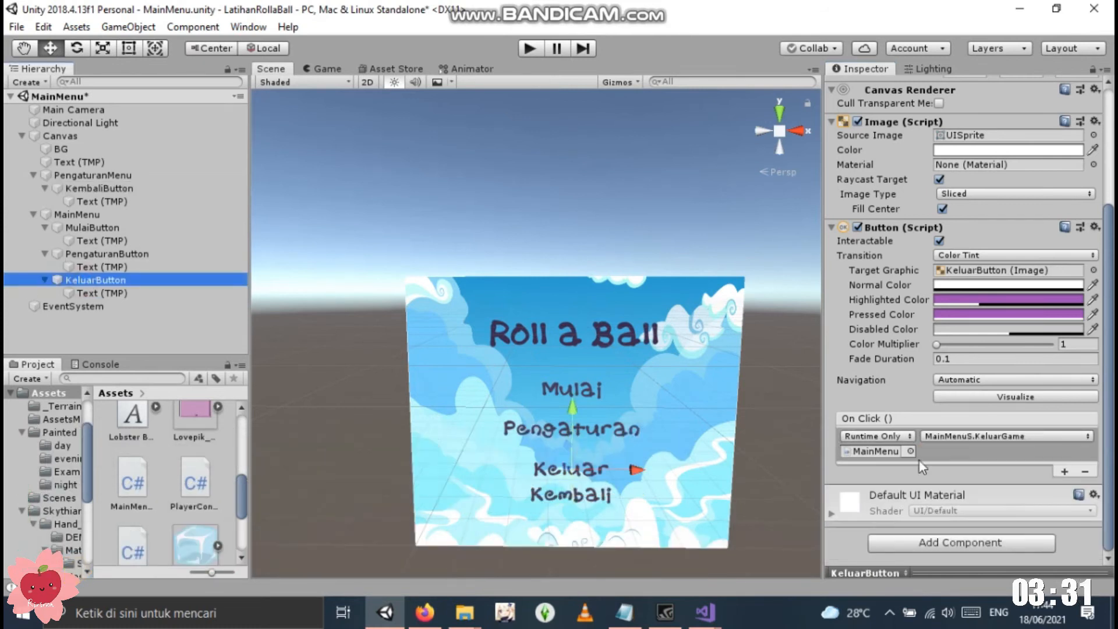
Deactivate the PengaturanMenu object and disable the MainMenu SetActive value in PengaturanButton's On Click events
left_click(86, 176)
left_click(864, 87)
left_click(105, 255)
scroll(926, 474, "down", 8)
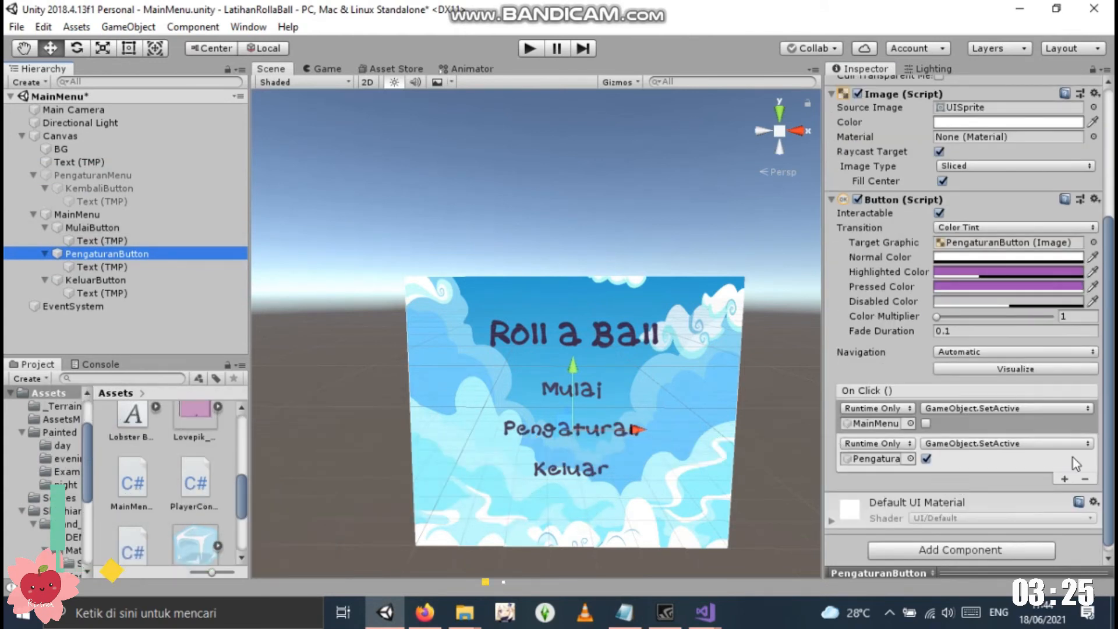
Run the game, test switching menus with the Pengaturan and Kembali buttons, and stop the game
left_click(532, 47)
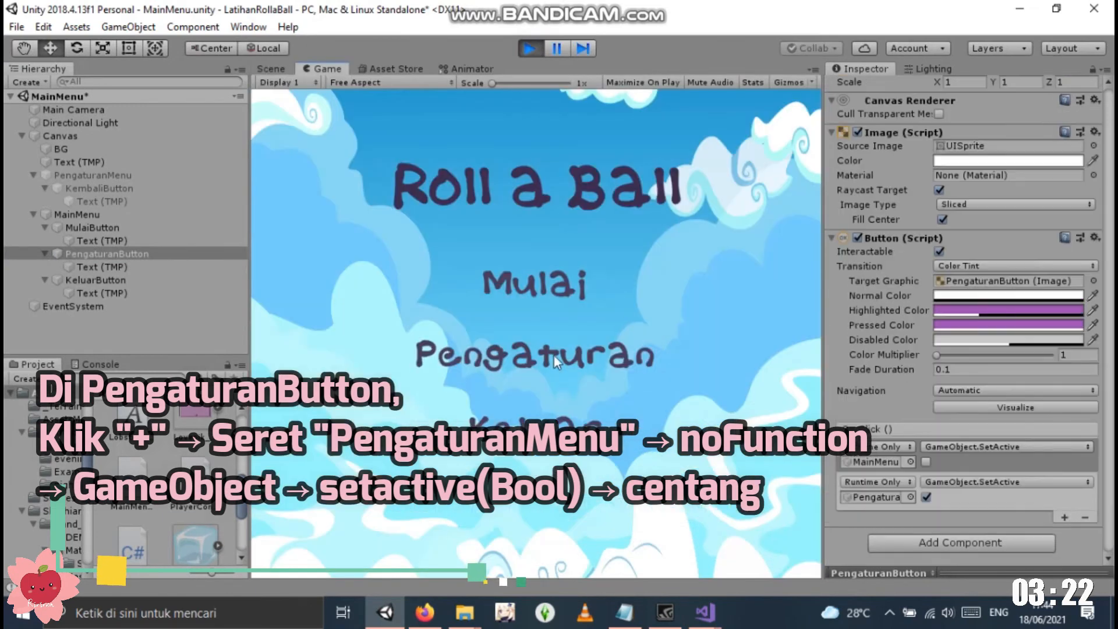
left_click(553, 353)
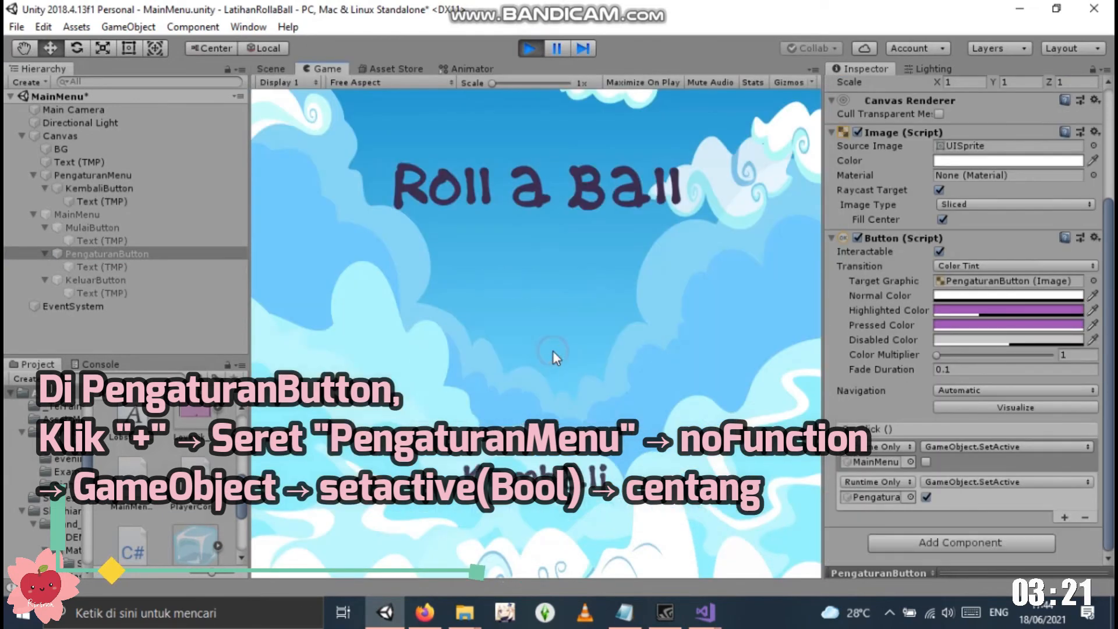
left_click(75, 215)
left_click(556, 483)
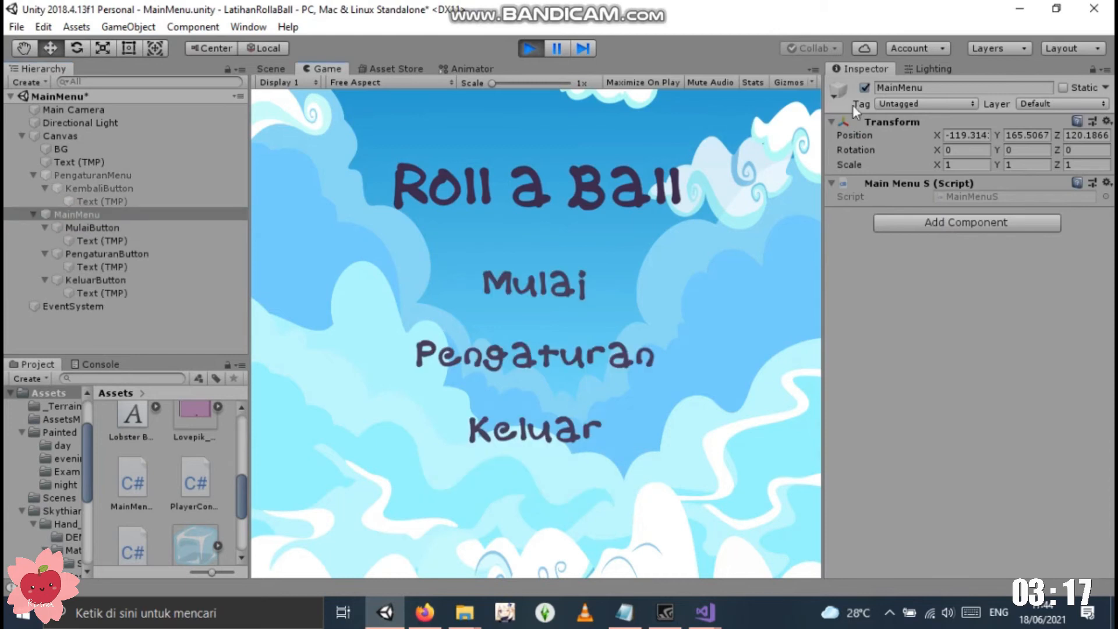
left_click(550, 366)
left_click(559, 480)
left_click(528, 48)
left_click(530, 49)
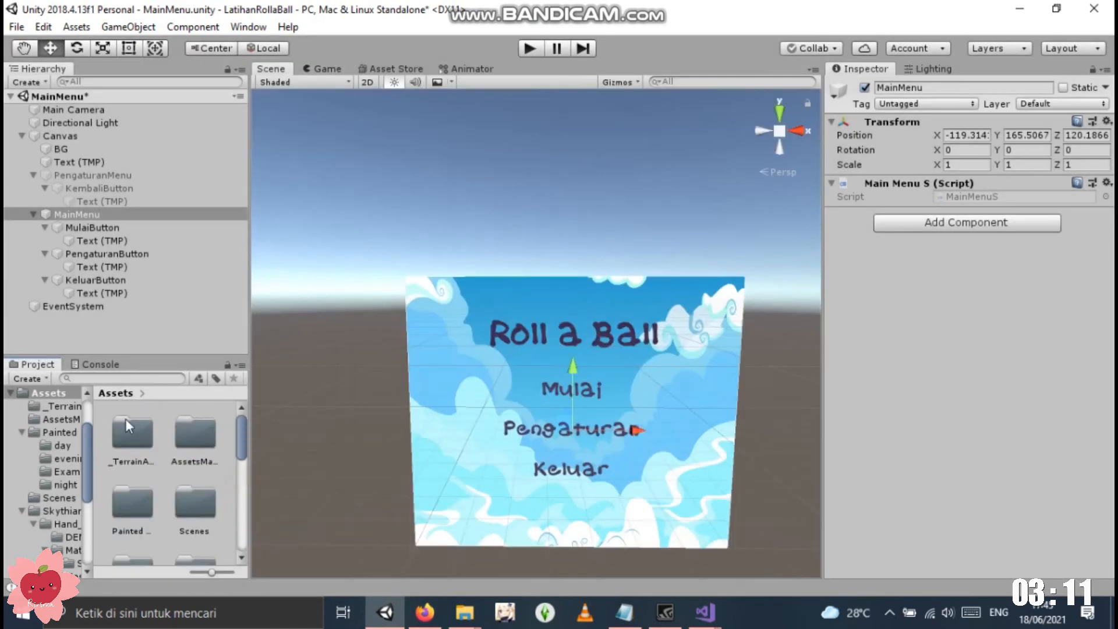
Open SampleScene from the Scenes folder
double_click(208, 505)
double_click(145, 504)
left_click(536, 339)
Add a TextMeshPro button to the Canvas and place it below the pink panel at about Pos X 153, Pos Y -119
left_click(22, 188)
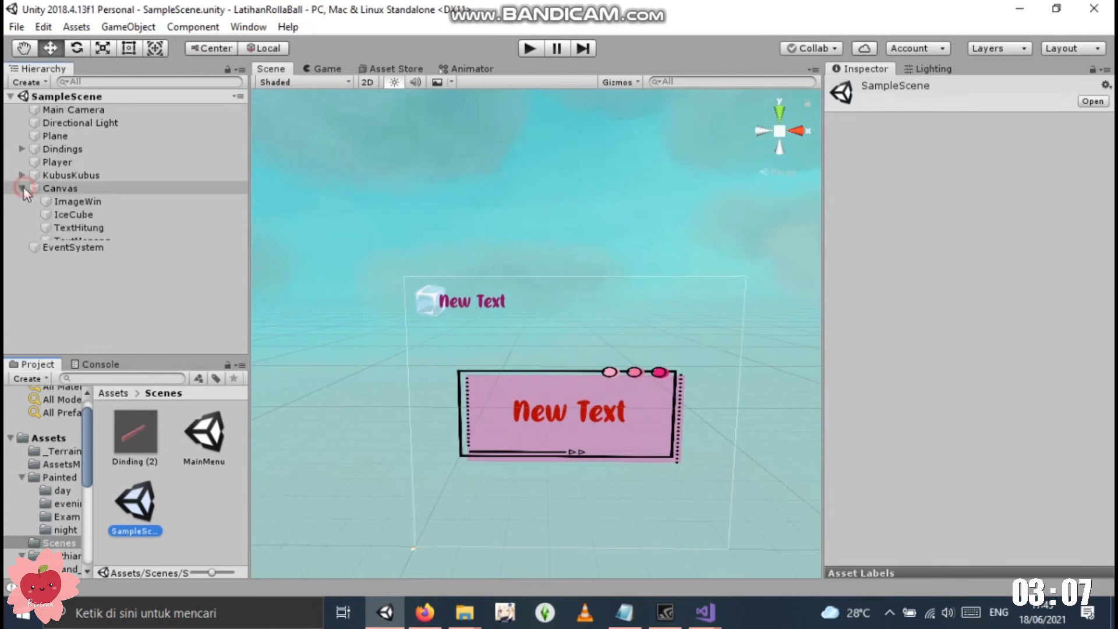
right_click(77, 187)
mouse_move(133, 429)
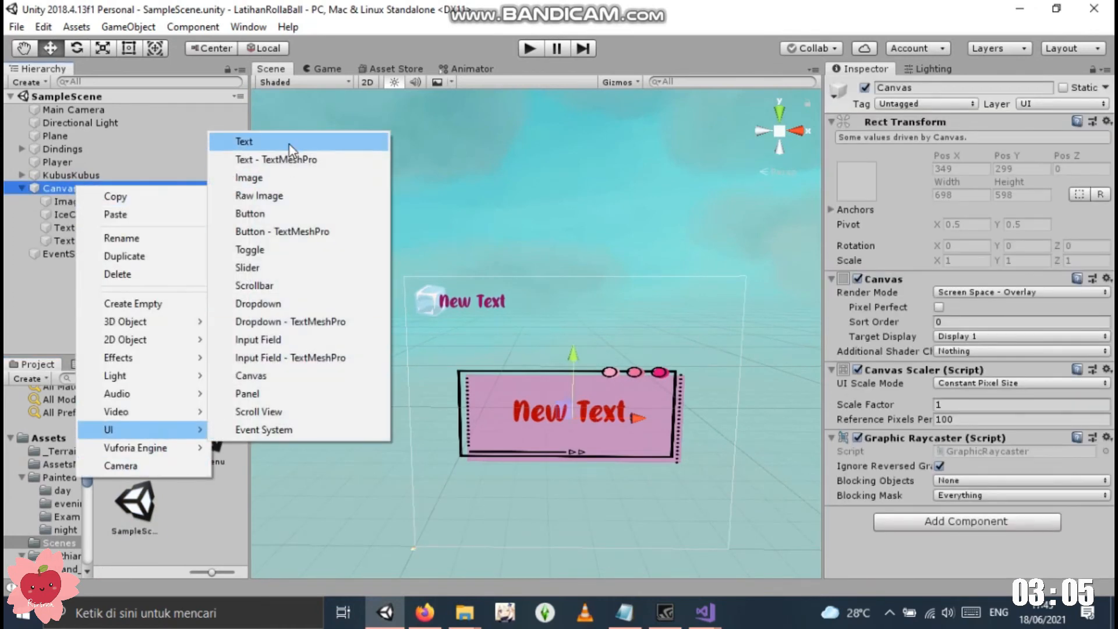
left_click(305, 215)
left_click(568, 455)
left_click_drag(574, 357, 575, 409)
left_click(571, 512)
left_click_drag(632, 471, 688, 473)
left_click_drag(652, 407, 646, 412)
scroll(937, 446, "down", 1)
Change the new button's label text to "Ke Main Menu"
left_click(33, 254)
left_click(76, 268)
left_click(968, 284)
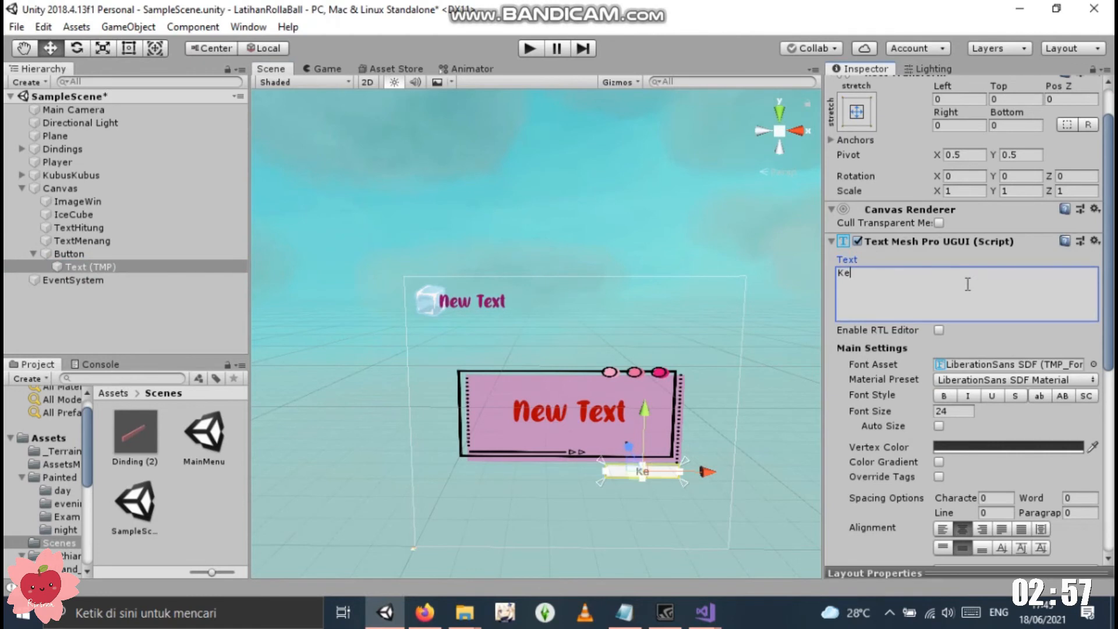
left_click(954, 414)
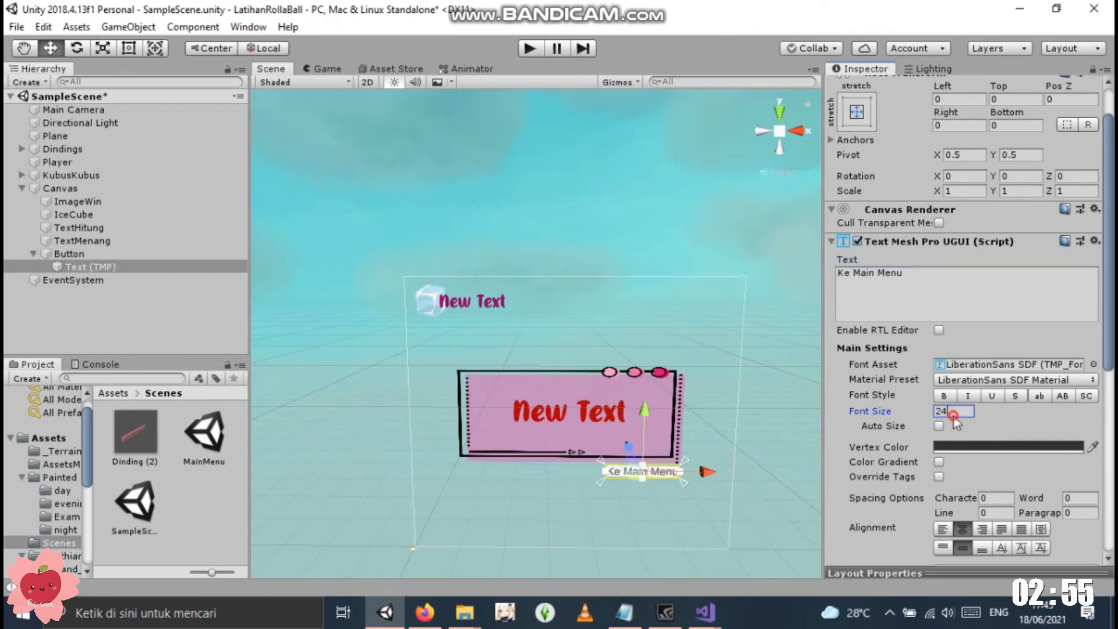
Set the button's width to 250 and height to 50, and shift it to about Pos X 114
left_click(70, 254)
left_click(959, 124)
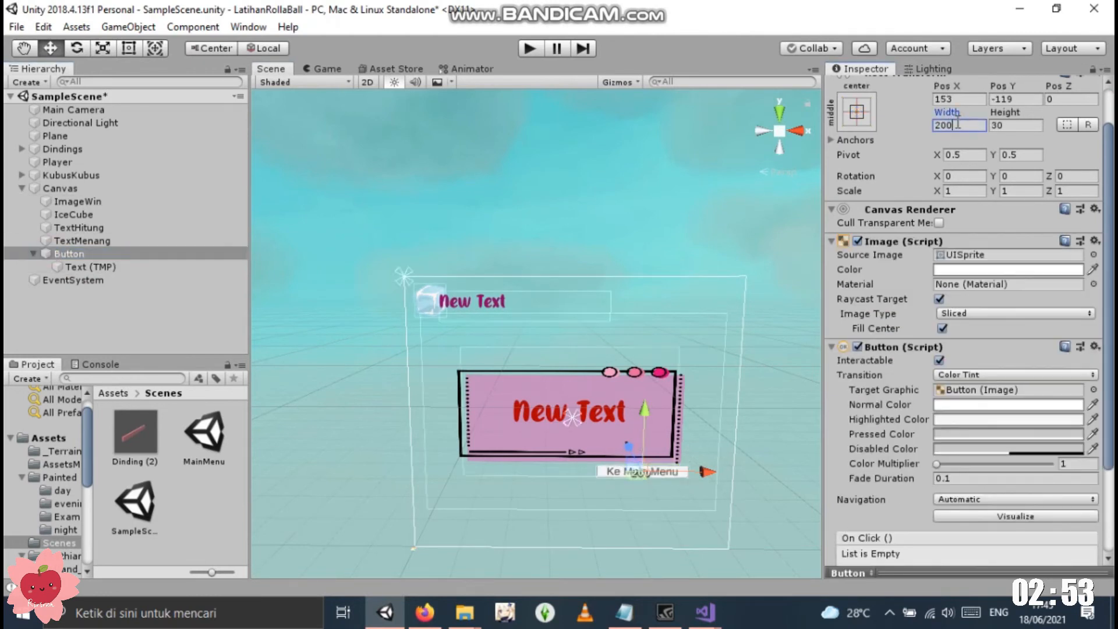
key("BackSpace")
type("20")
key("BackSpace")
key("BackSpace")
type("50")
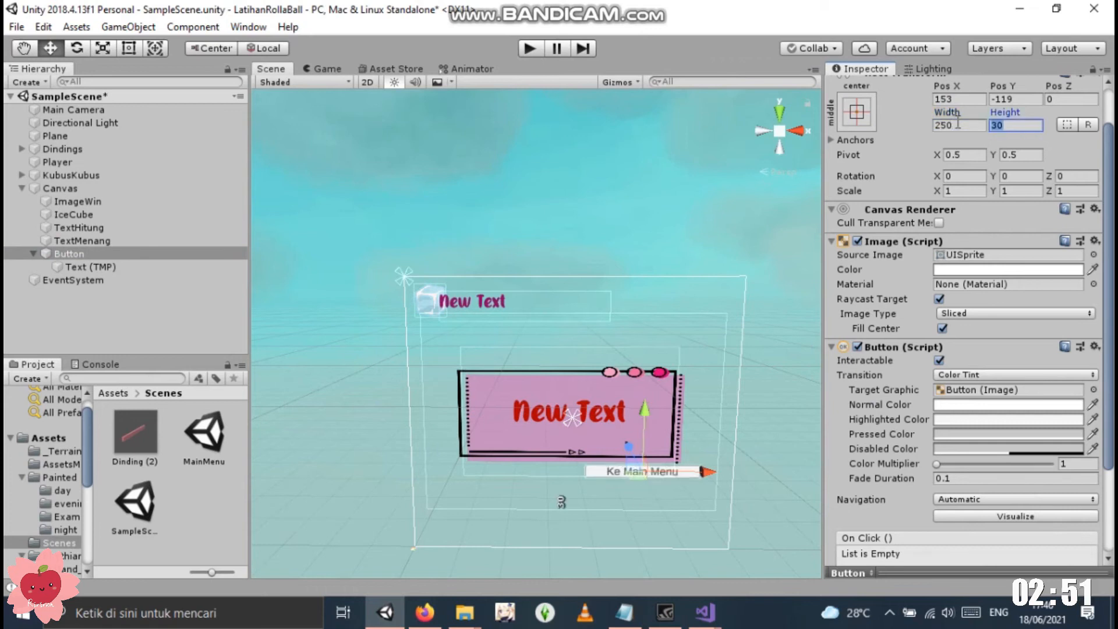
left_click_drag(682, 484, 685, 485)
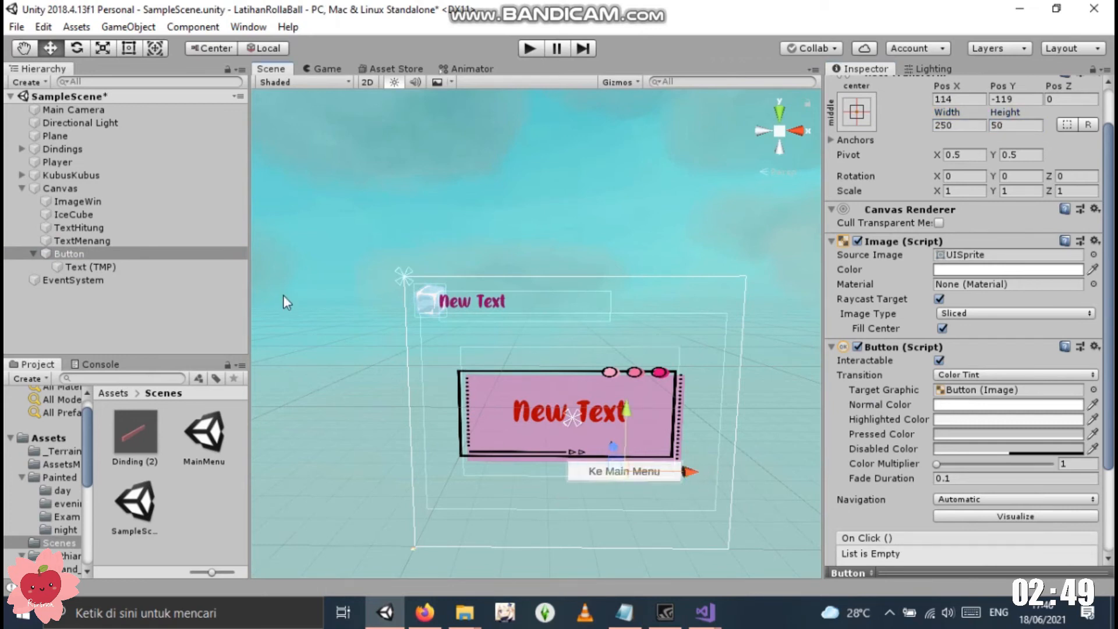
Resize the button to width 150 and height 60, and move it to about Pos X 153, Pos Y -125
type("200")
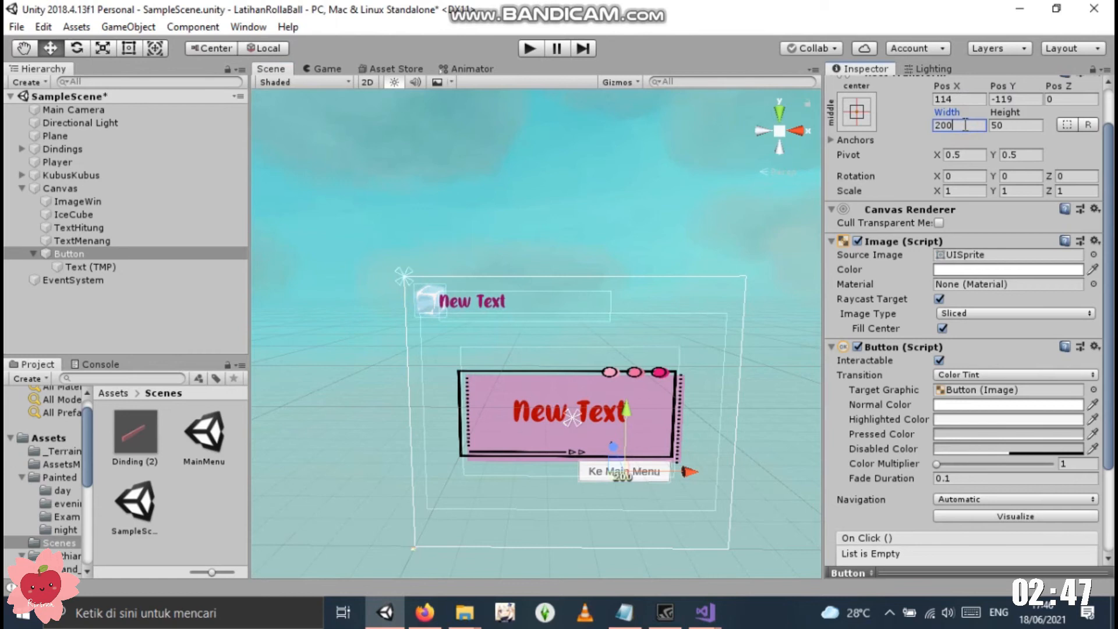
key("BackSpace")
key("BackSpace")
key("BackSpace")
type("150")
key("Tab")
type("60")
left_click_drag(693, 485, 712, 488)
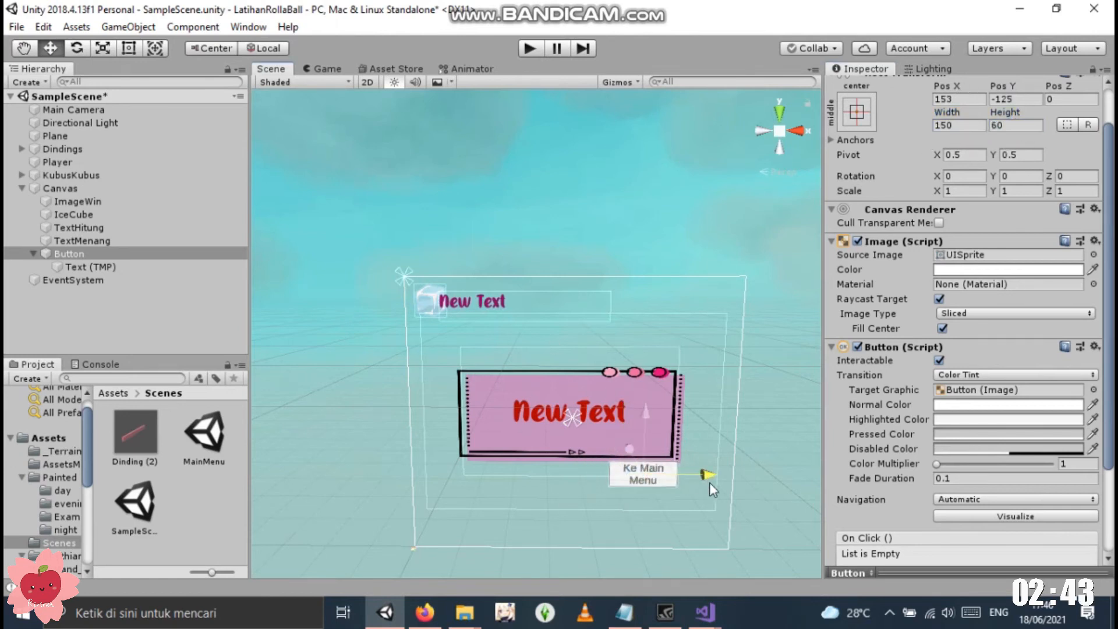
Make the button's normal color fully transparent
scroll(965, 497, "down", 3)
left_click(984, 285)
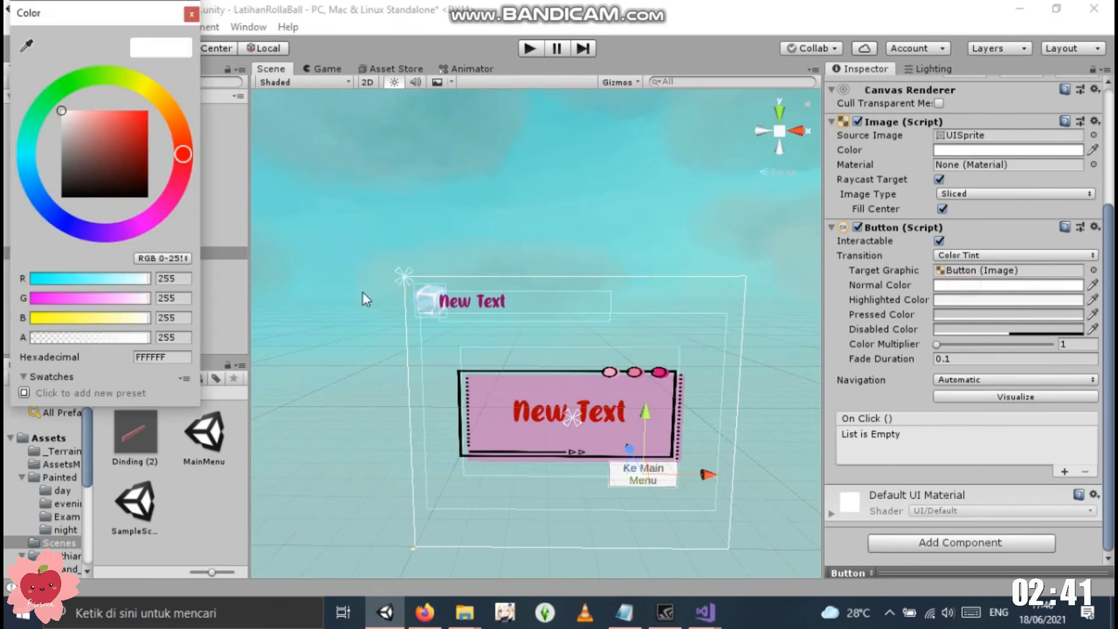
left_click_drag(147, 338, 25, 339)
Set the button's highlighted color to the panel's sampled pink, C391C0, with an alpha of 77
left_click(1010, 300)
left_click(604, 439)
left_click(1047, 300)
left_click(26, 46)
left_click(557, 439)
left_click(558, 442)
left_click(174, 338)
type("77")
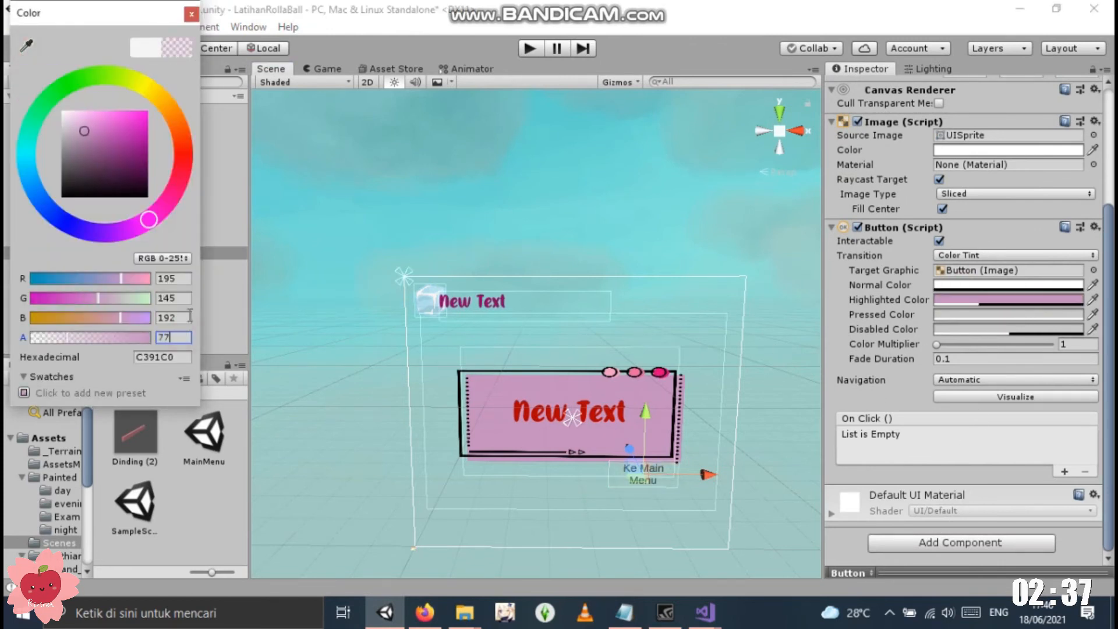
Set the button's pressed color to the panel's sampled pink, C391C0
left_click(979, 315)
left_click(26, 46)
left_click(557, 439)
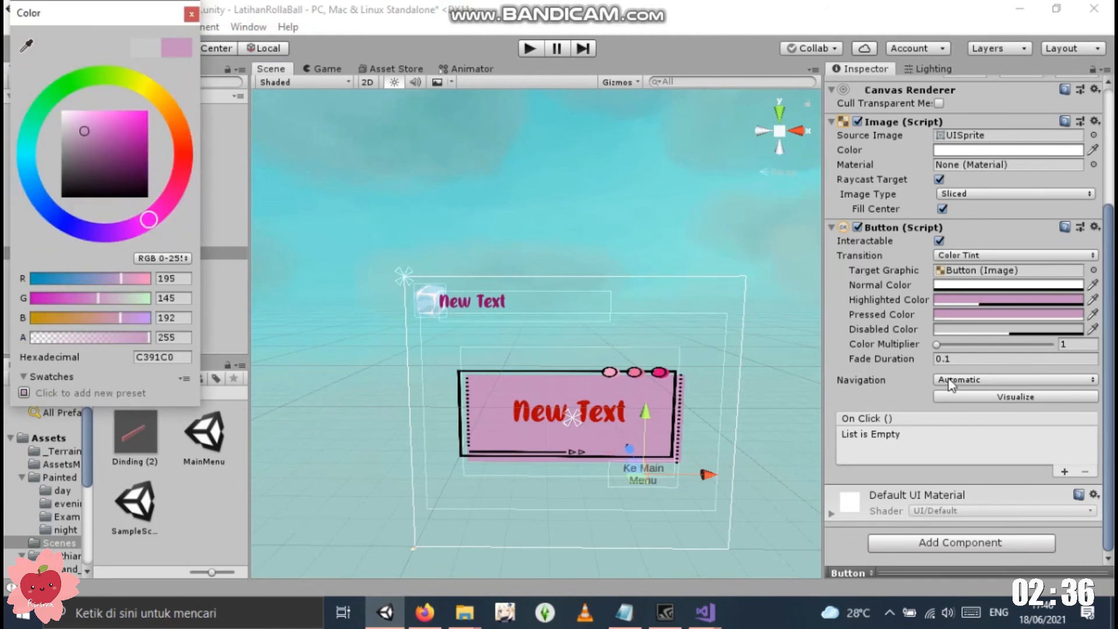
left_click(191, 14)
Try the Oswald Bold SDF font on the button's label, and restore LiberationSans SDF
left_click(91, 268)
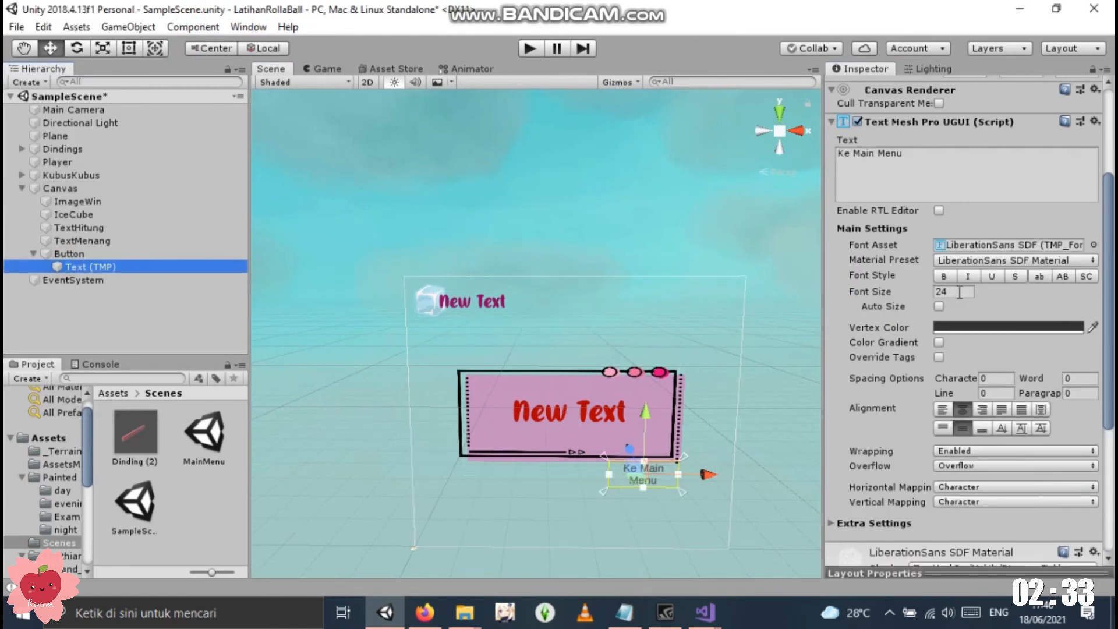
left_click(1094, 245)
left_click(58, 83)
left_click(69, 95)
left_click(72, 133)
left_click(68, 81)
left_click(72, 174)
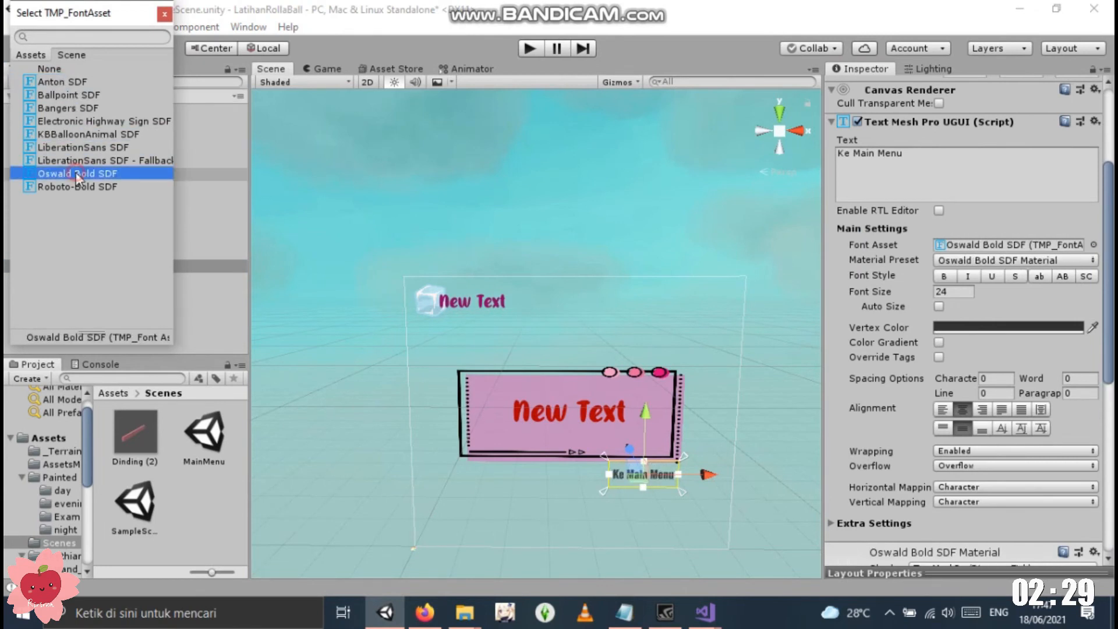
left_click(98, 148)
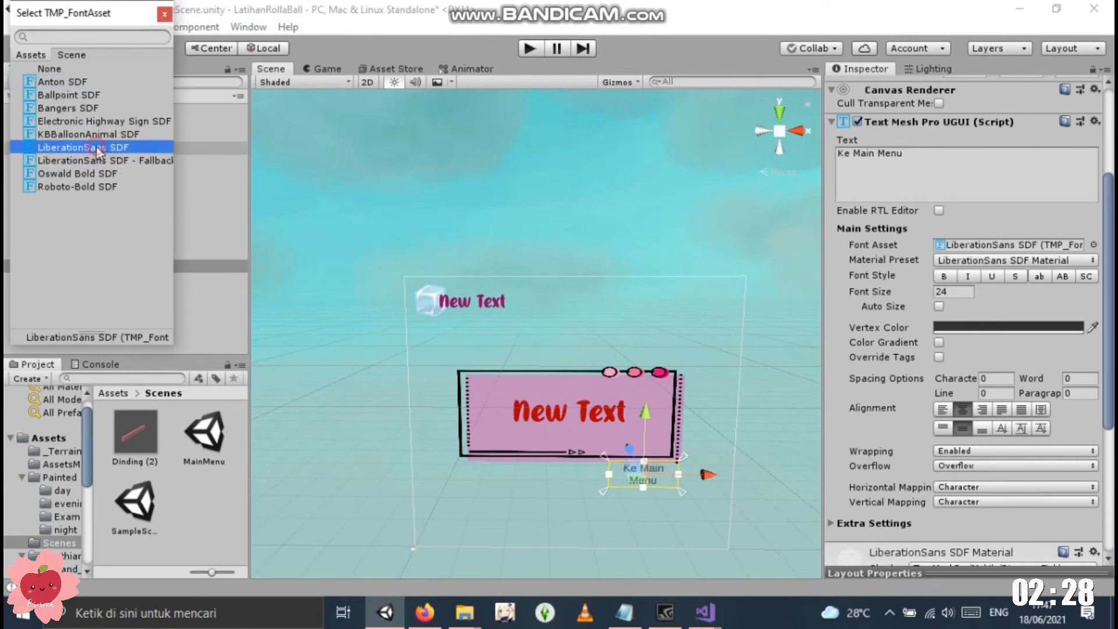
left_click(165, 14)
Make the button's label text bold
left_click(945, 277)
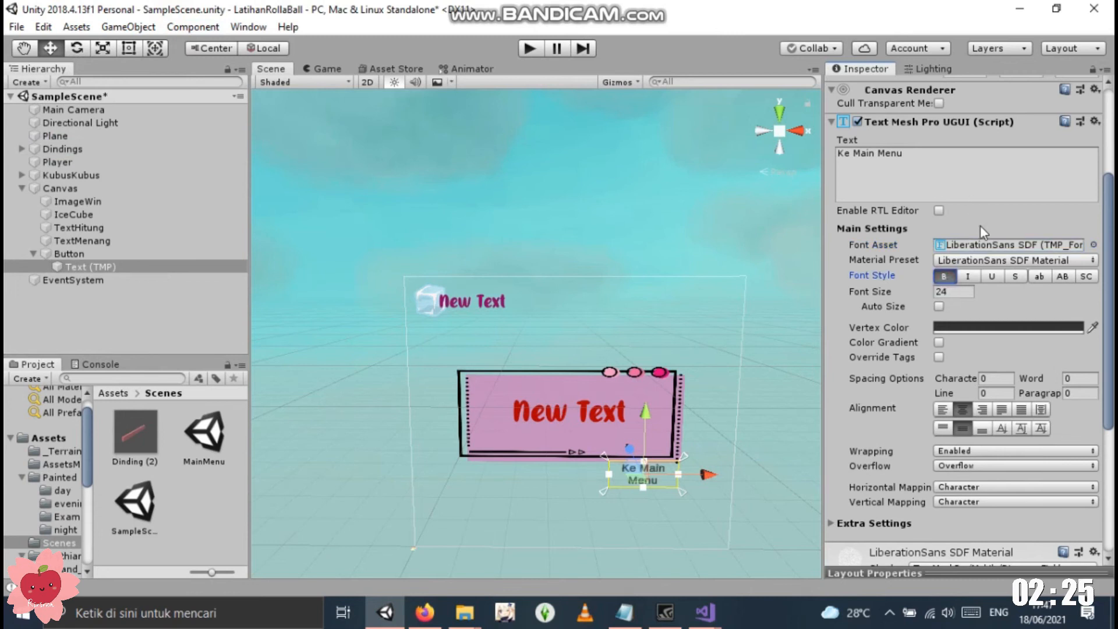
scroll(918, 454, "down", 3)
scroll(909, 454, "up", 6)
Add an empty On Click event entry to the button
left_click(71, 254)
scroll(1077, 396, "down", 2)
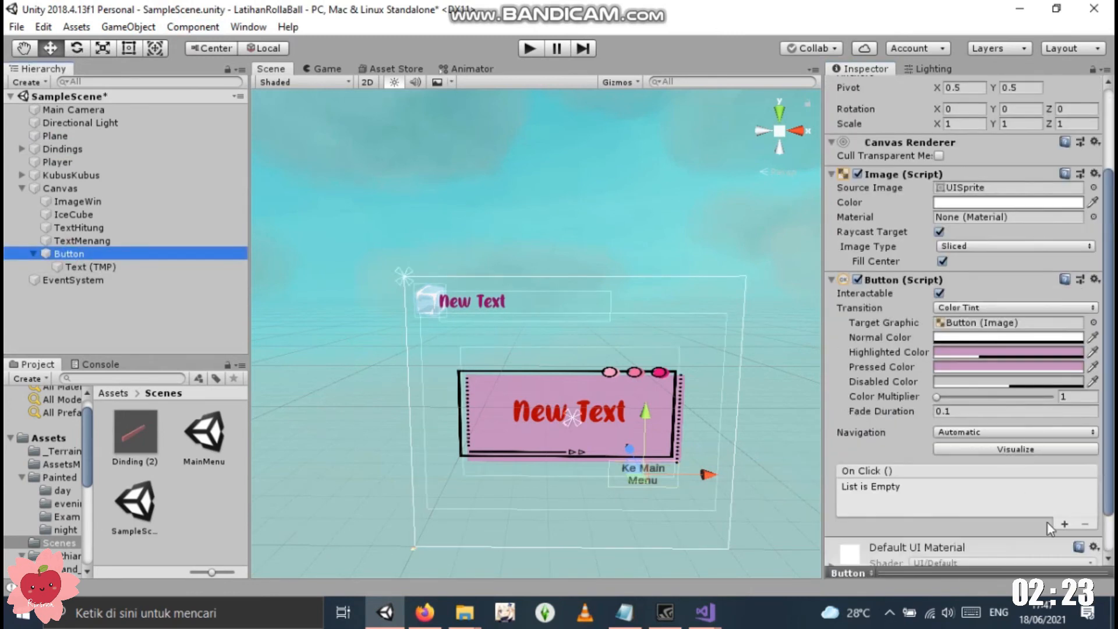
left_click(1064, 524)
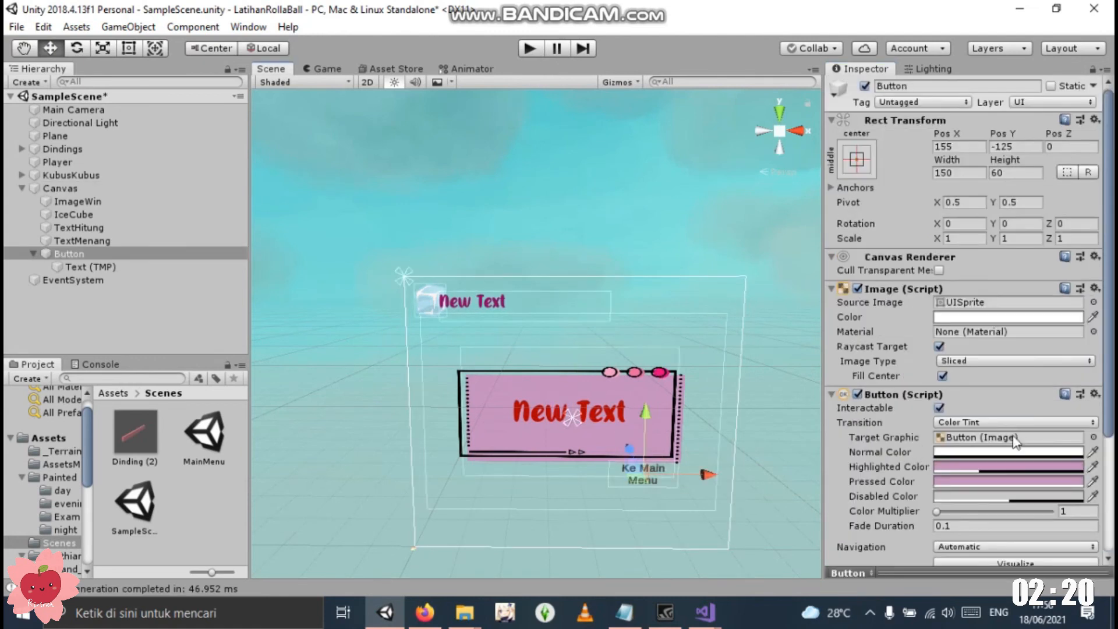
Set the font asset of the button's label to Lobster Bisque SDF
left_click(105, 268)
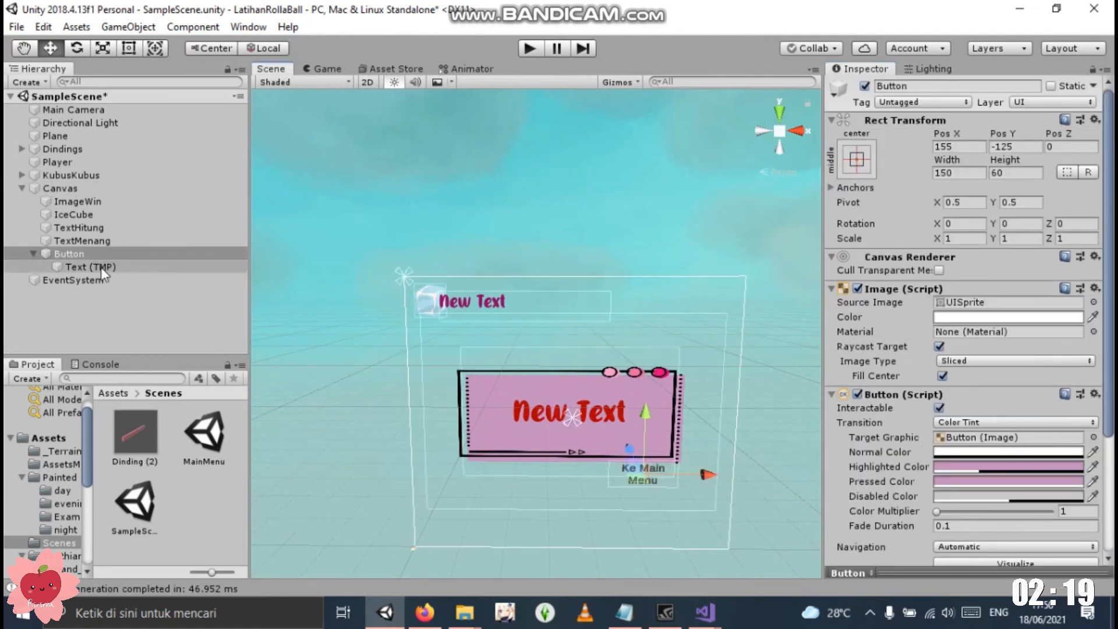
left_click(1093, 413)
left_click(97, 174)
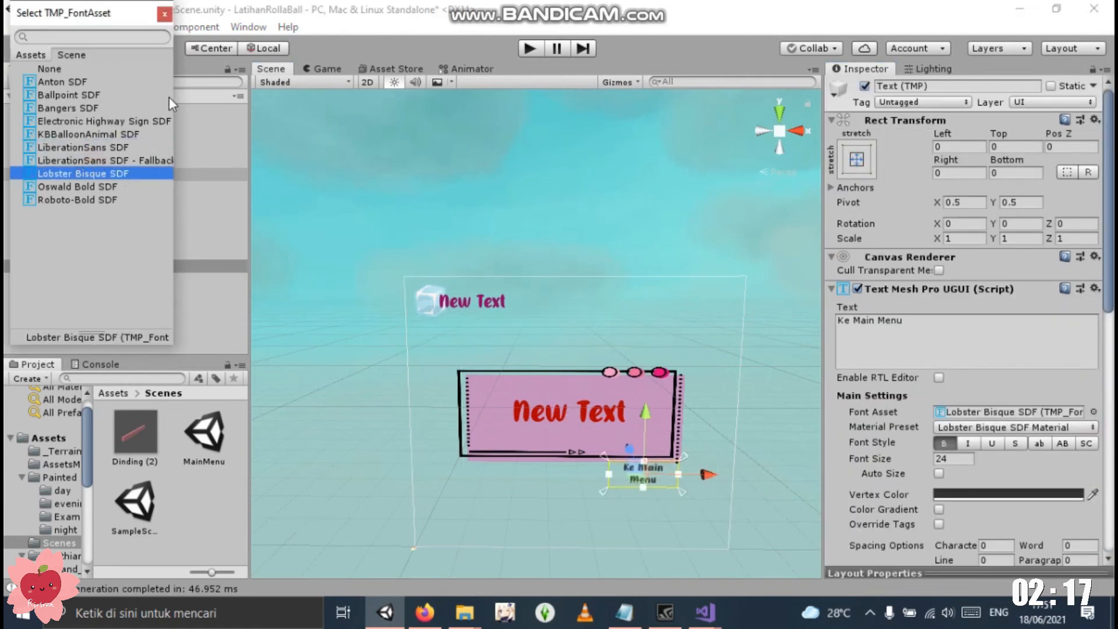
left_click(165, 14)
Show the project's Assets folder and add a new script component named BtnManager to the Canvas
left_click(662, 471)
left_click(663, 470)
scroll(913, 434, "down", 5)
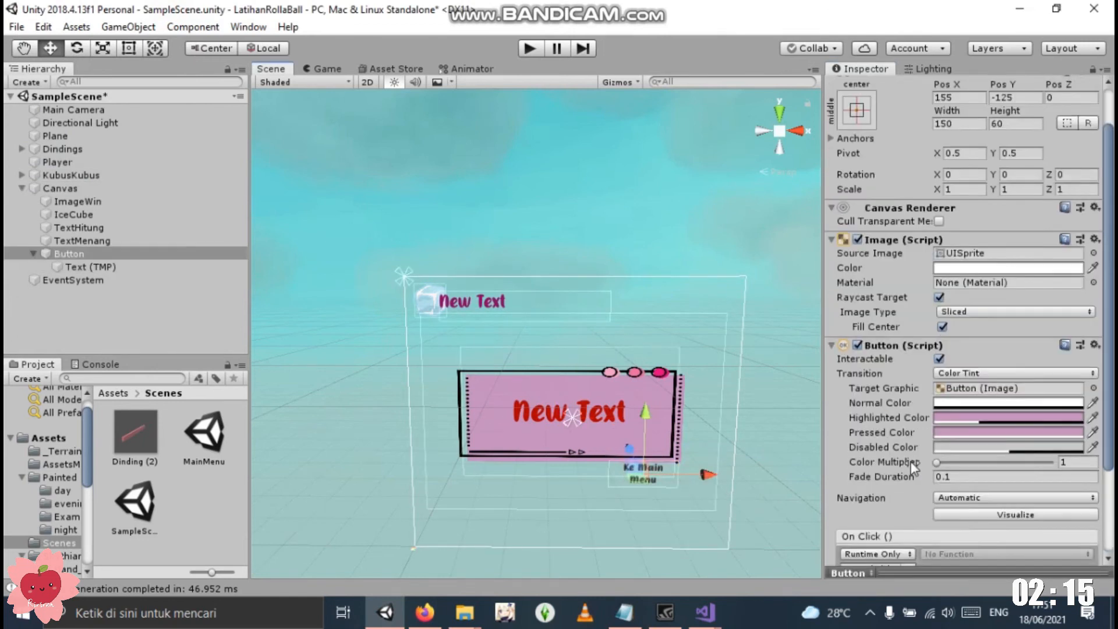
left_click(94, 309)
left_click(64, 438)
scroll(169, 483, "down", 5)
left_click(60, 191)
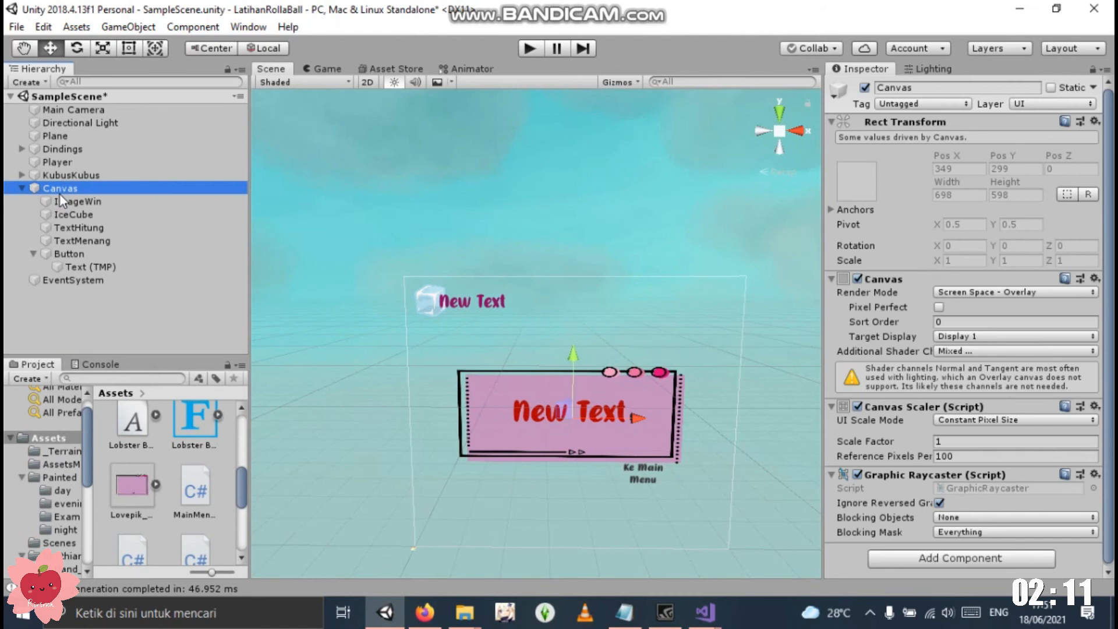
left_click(961, 558)
type("MainMenuS")
left_click(939, 361)
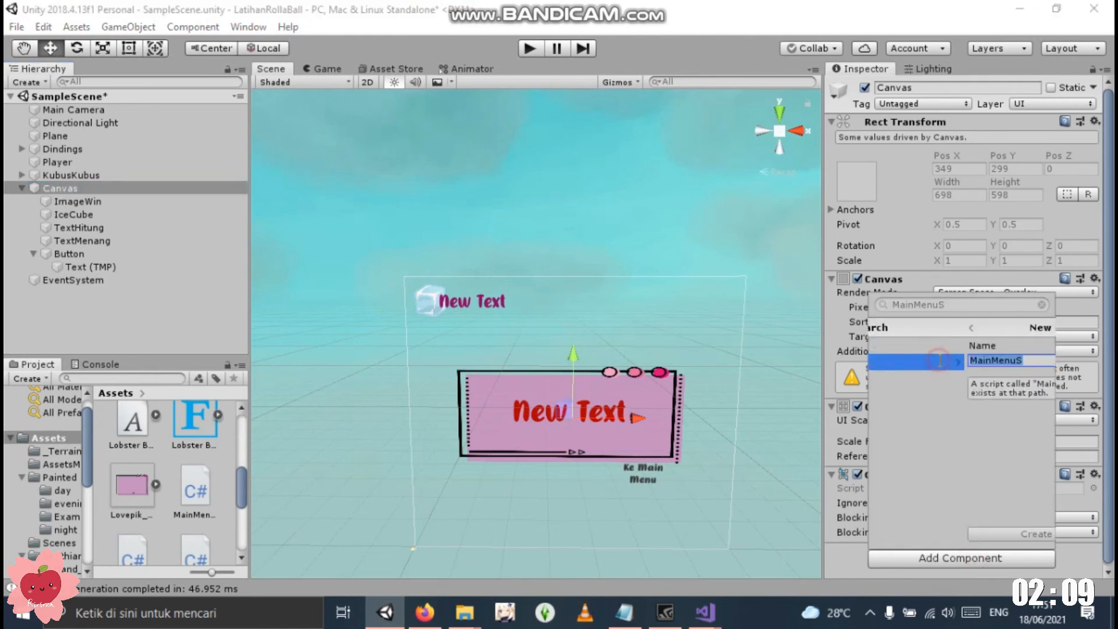
type("BtnManager")
key("Return")
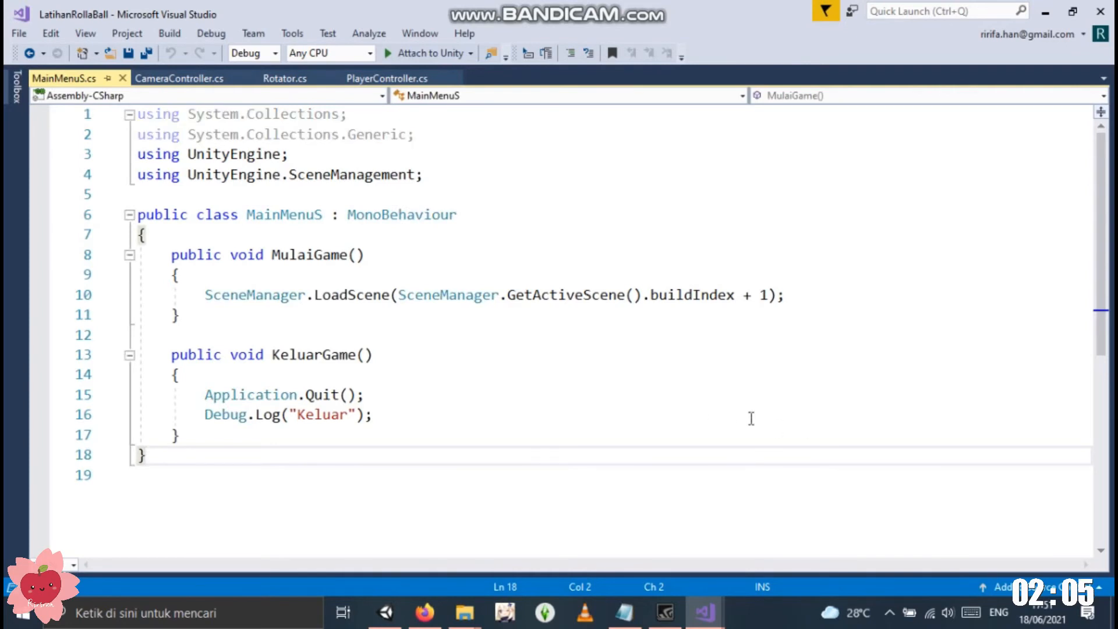
Open the BtnManager script and replace its default Start and Update methods with an empty public void BackScene () method
left_click(1044, 9)
double_click(918, 532)
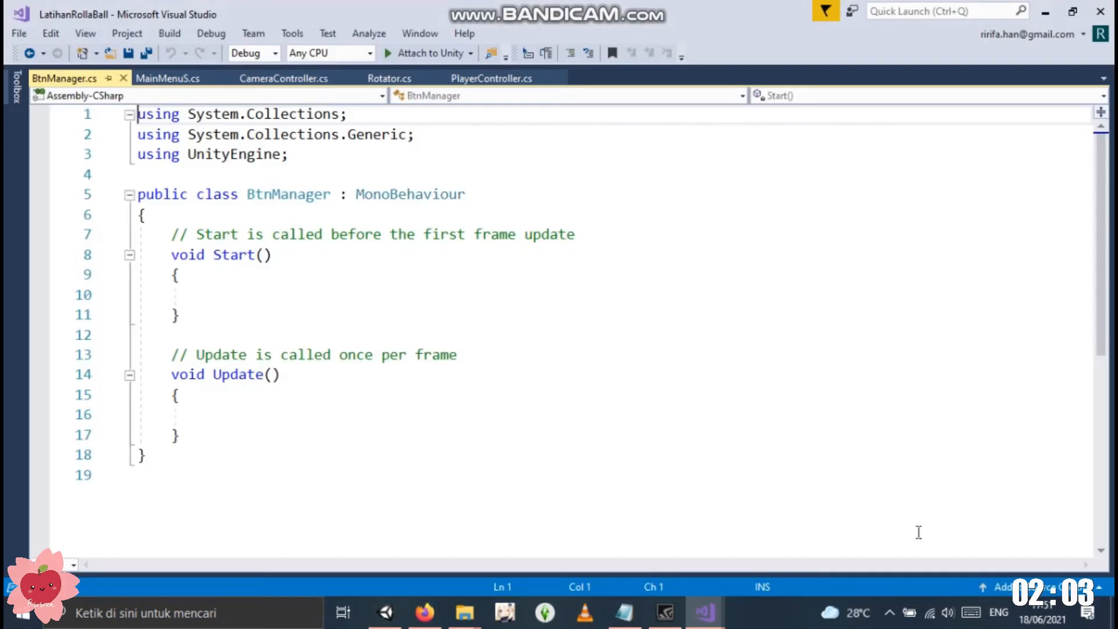
left_click(281, 296)
left_click_drag(198, 437, 163, 234)
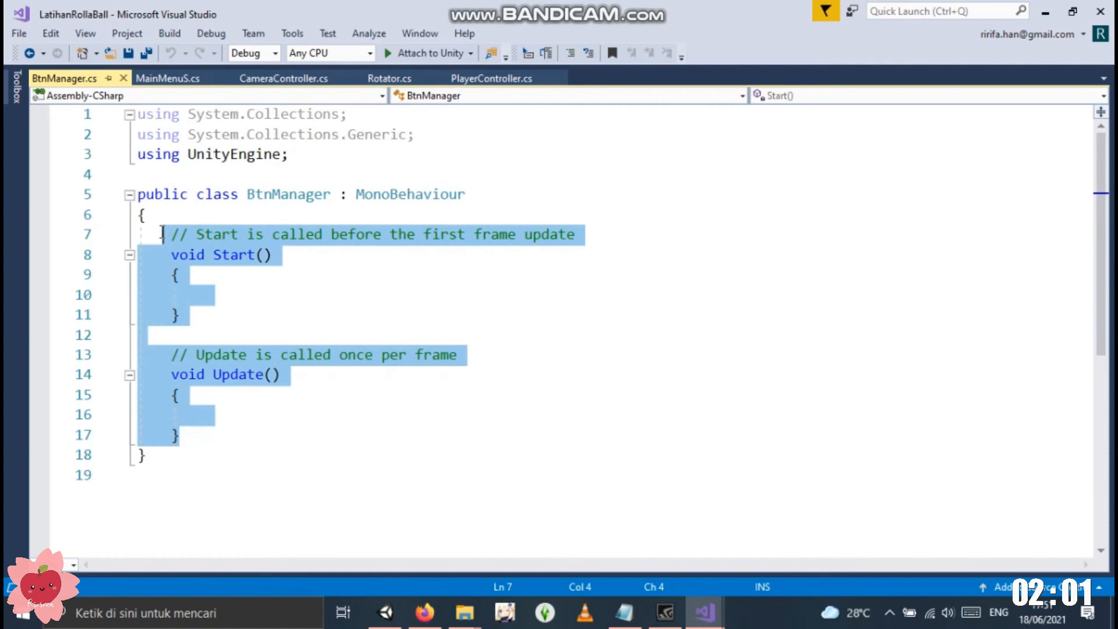
type("public void ")
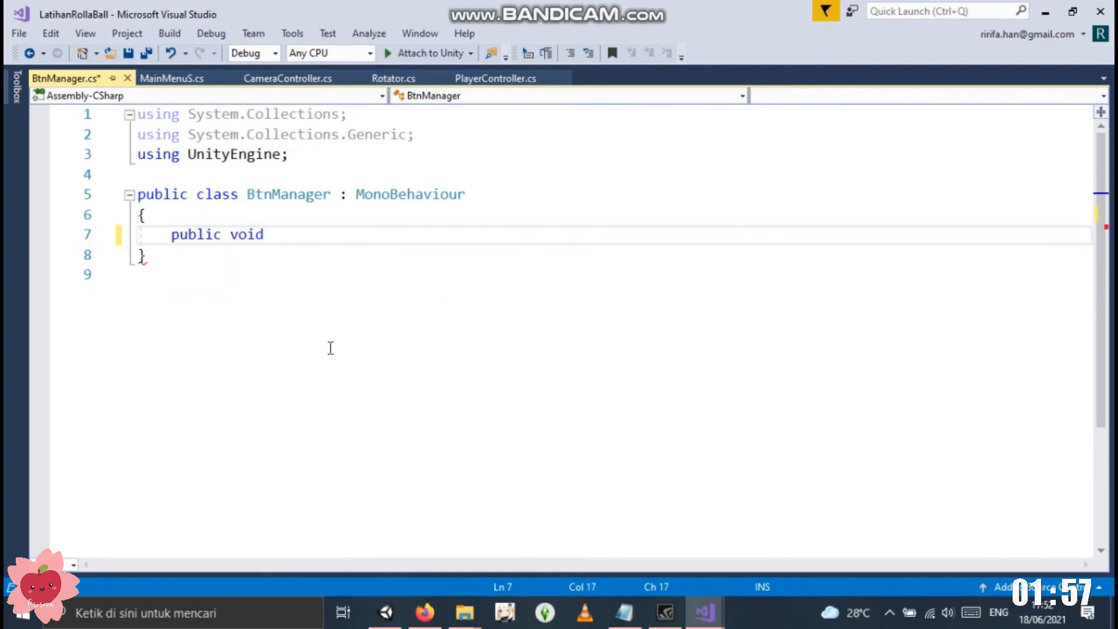
type("BackScene ()")
key("Return")
type("{")
key("Return")
Begin a SceneManager call inside BackScene and import the UnityEngine.SceneManagement namespace at the head of the script
type("Scene")
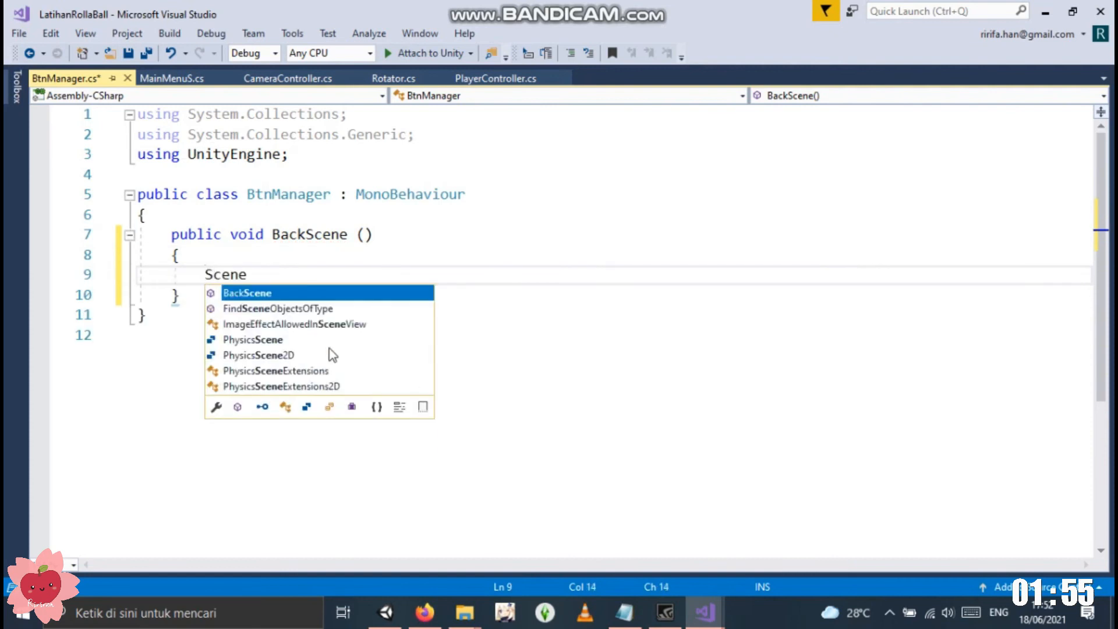
type("Manager.")
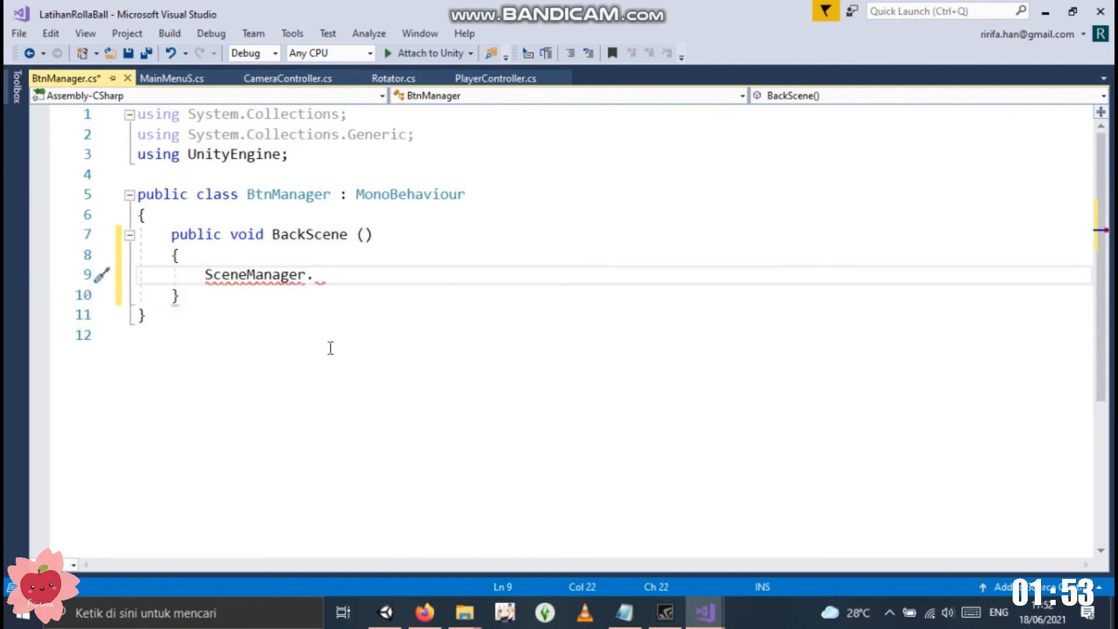
left_click(315, 155)
key("Return")
type("using UnityEngine.Sc")
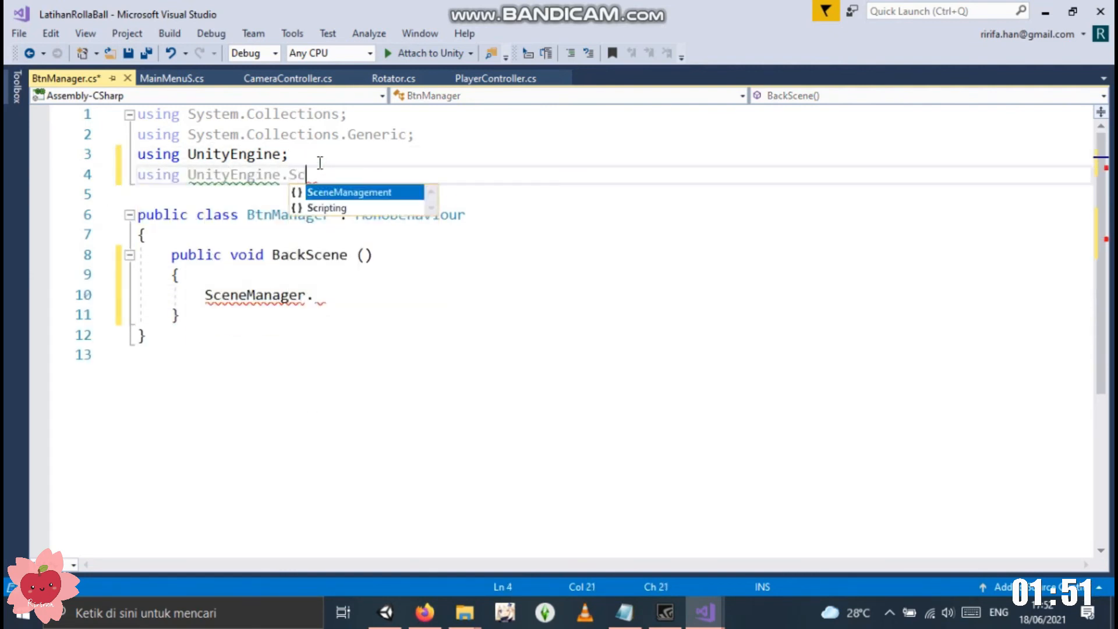
type("eneManagement;")
Complete the BackScene line as SceneManager.LoadScene(SceneManager.GetActiveScene().buildIndex - 1);
left_click(341, 296)
type("LoadScene")
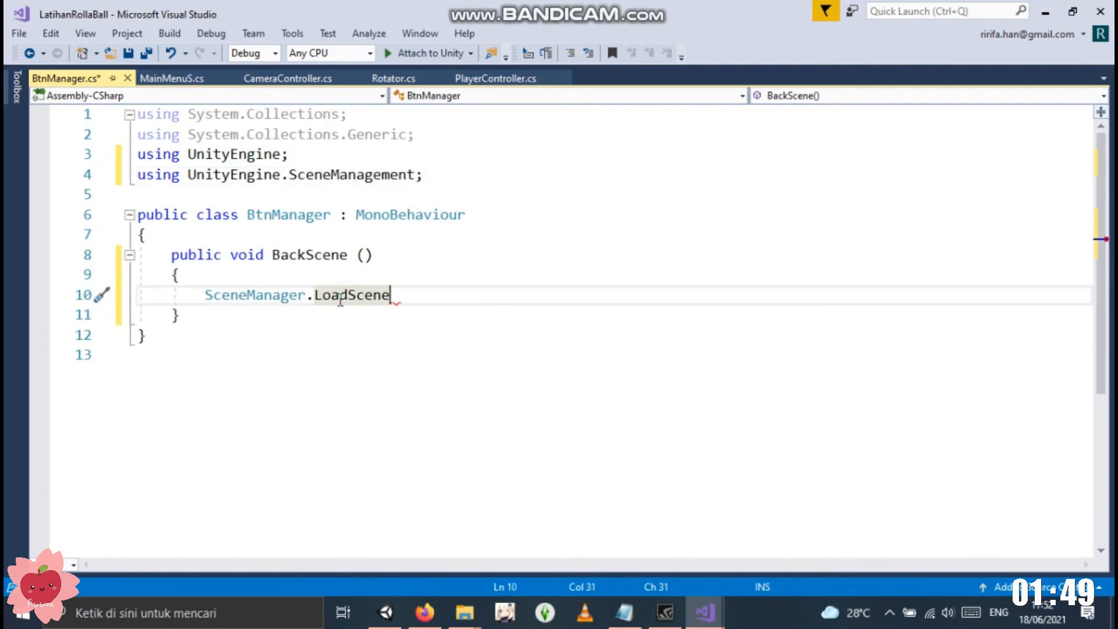
type("(GetSc")
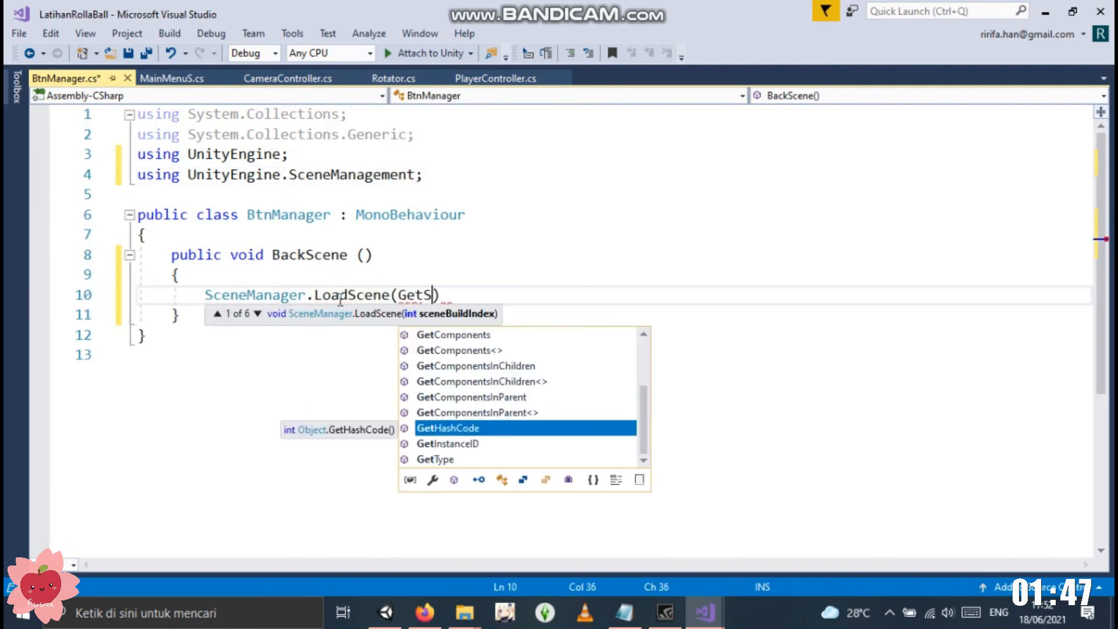
key("BackSpace")
key("BackSpace")
key("BackSpace")
key("BackSpace")
key("BackSpace")
type("SceneManager.GetAct")
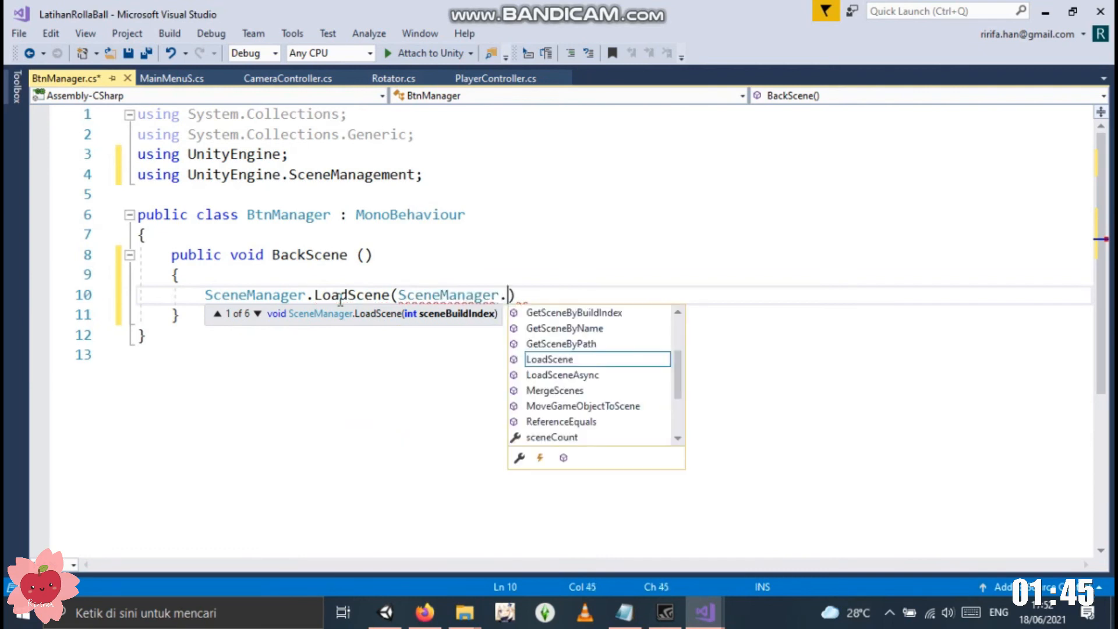
type("iveScene().buildIndex - 1")
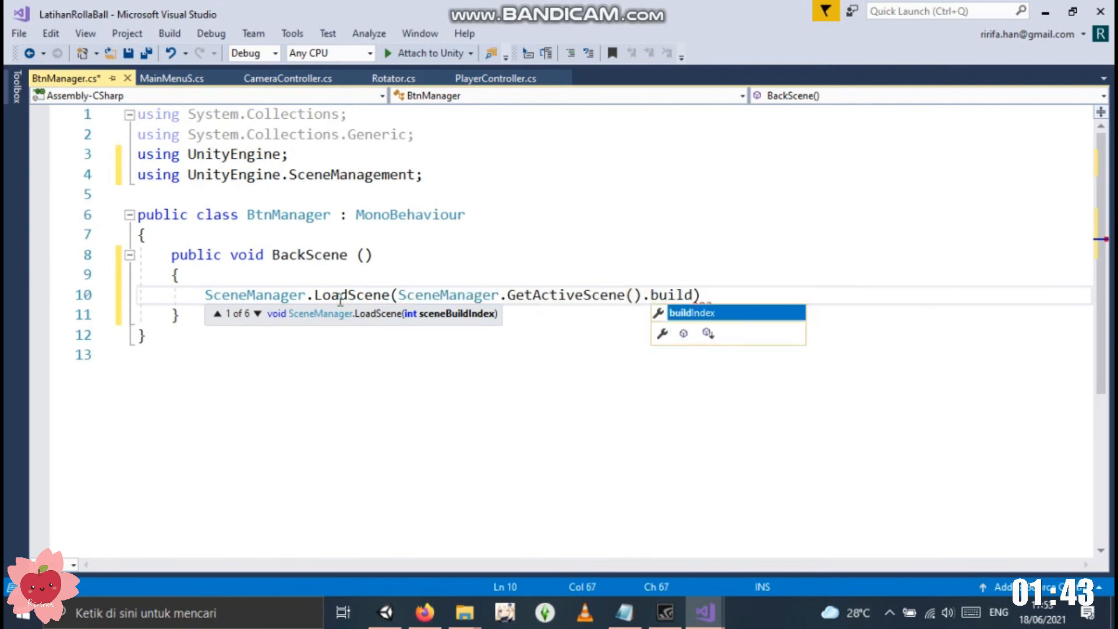
Add a public void KeluarGame() method below BackScene that calls Application.Quit();
left_click(381, 314)
key("Return")
key("Return")
type("public void KeluarGame()")
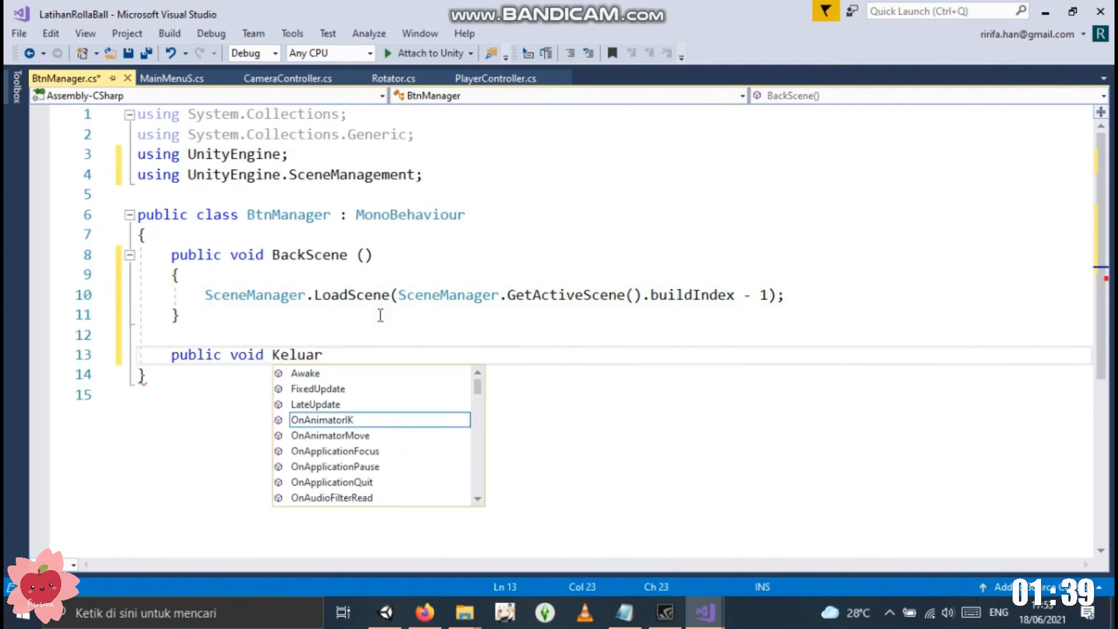
key("Return")
type("{")
key("Return")
type("Application.Quit();")
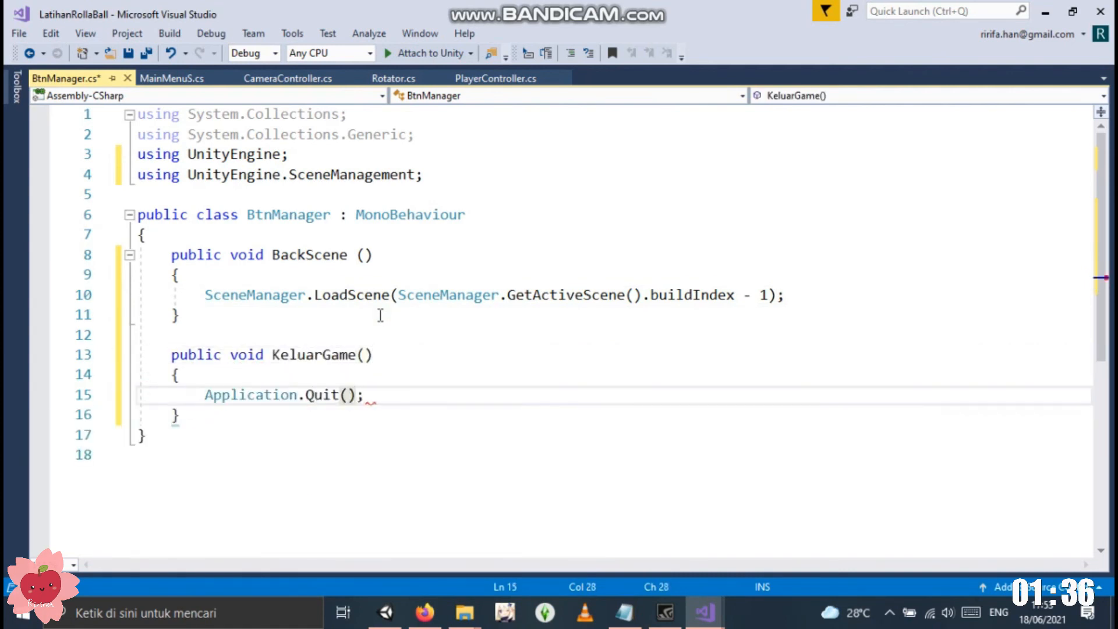
Add Debug.Log("Keluar"); to KeluarGame, save the script and return to Unity
key("Return")
type("Debug")
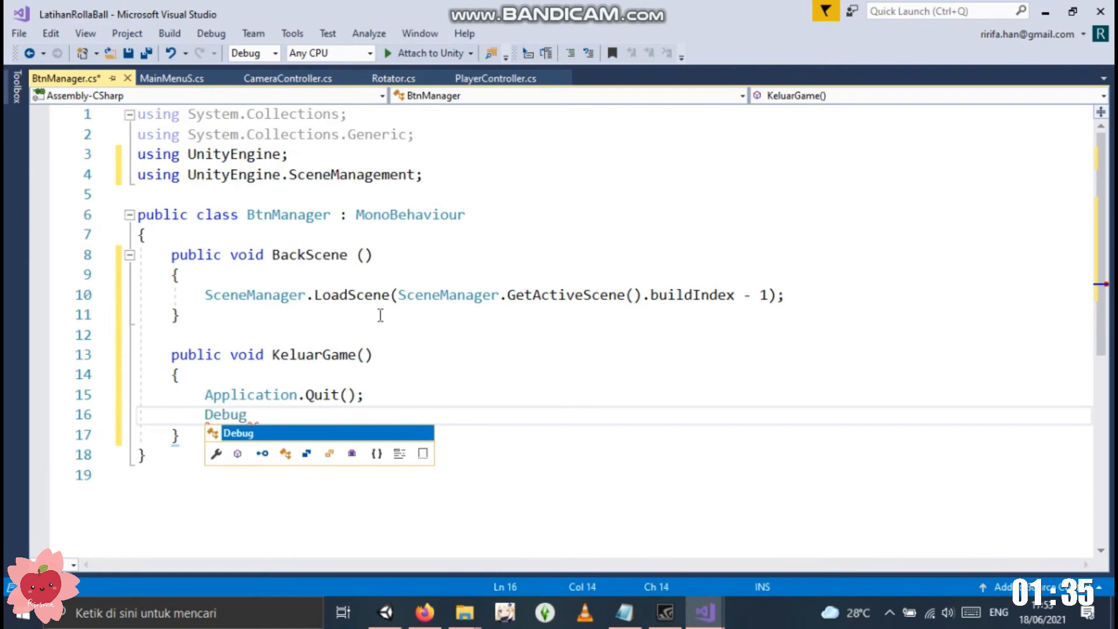
type(".Log(\"Kelua")
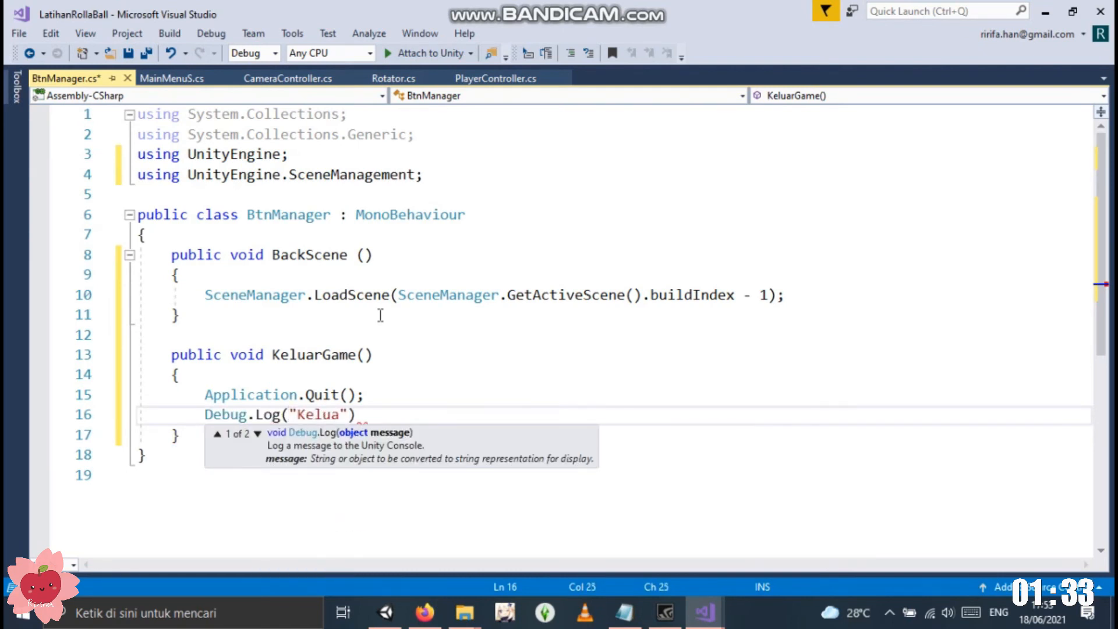
type("r\");")
key("ctrl+s")
left_click(1047, 13)
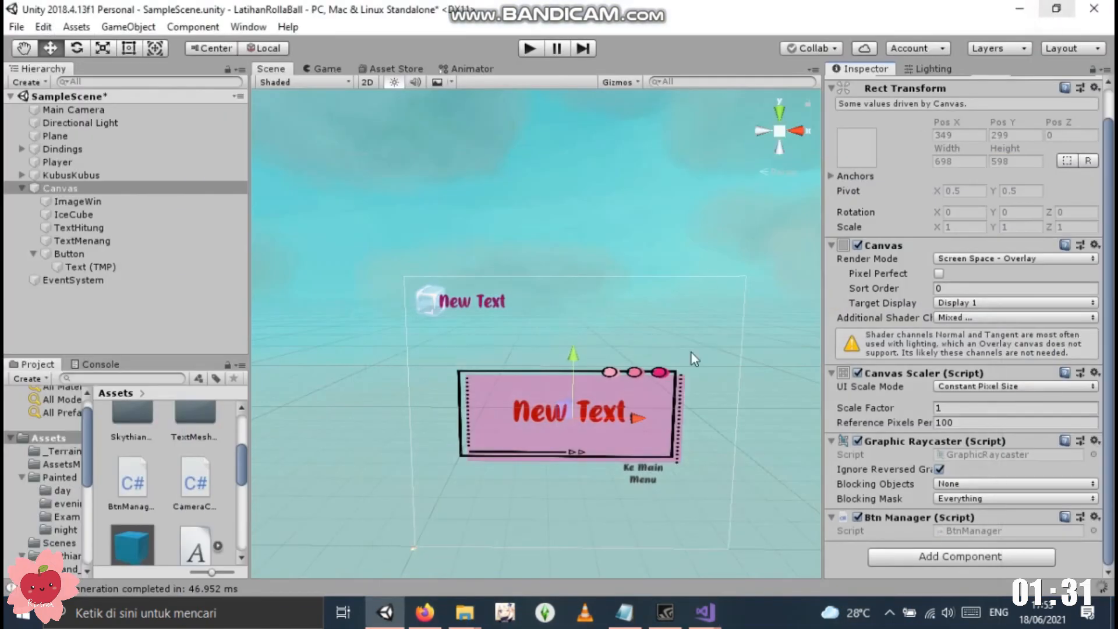
Assign the Canvas to the button's On Click event and have it call BtnManager.BackScene
left_click(639, 478)
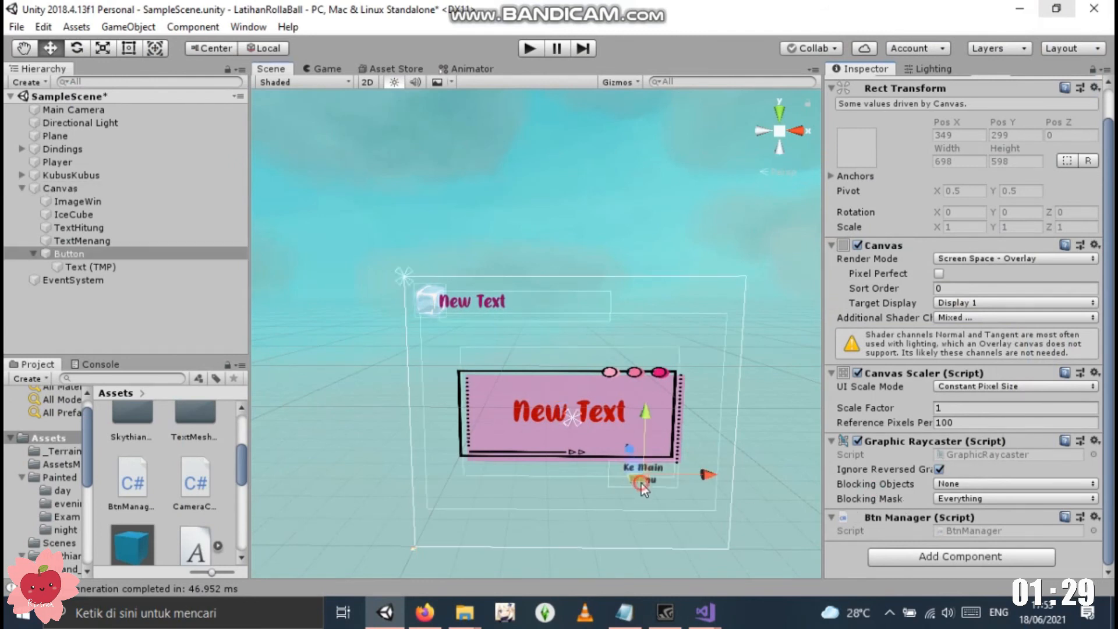
scroll(1015, 505, "down", 2)
left_click_drag(870, 489, 850, 519)
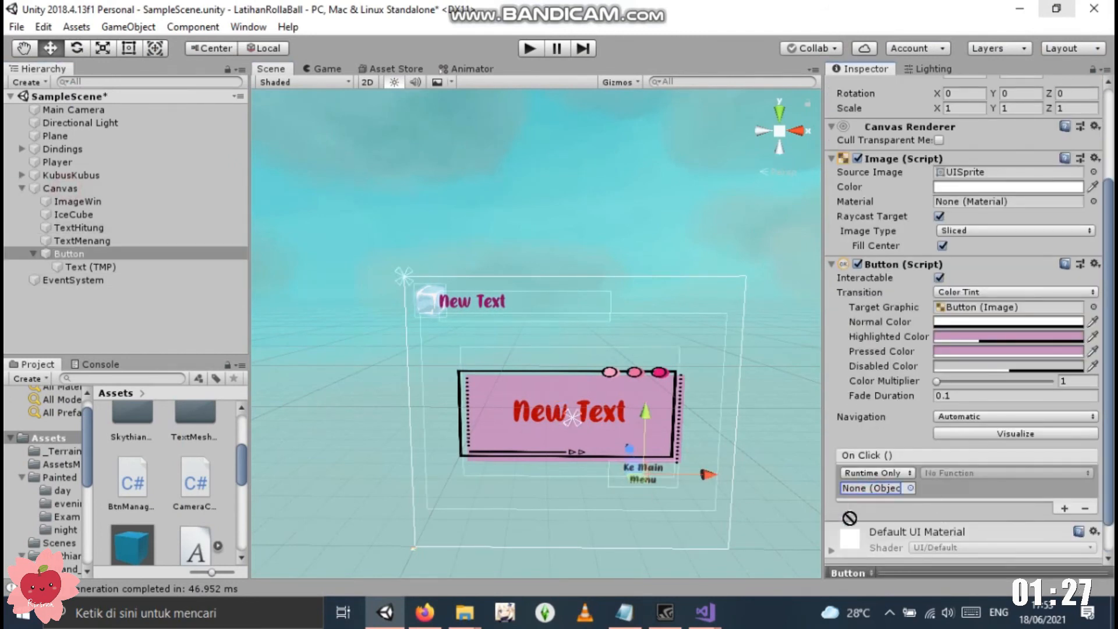
left_click(958, 473)
mouse_move(961, 469)
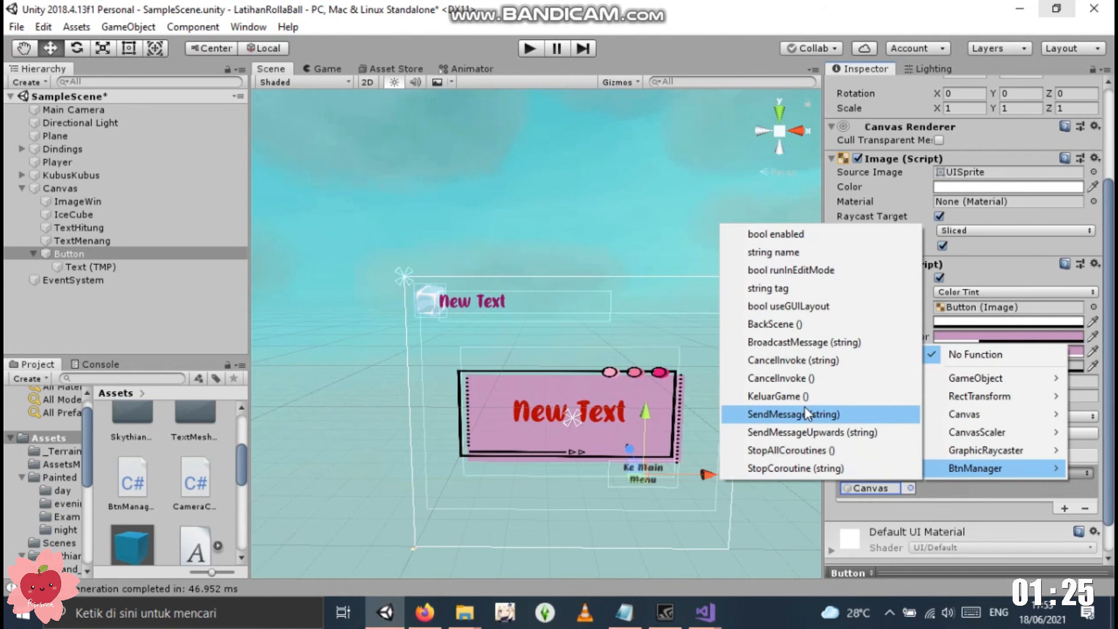
left_click(776, 326)
Rename the Button object as KeMenuButton
left_click(52, 254)
left_click(55, 254)
type("Ke")
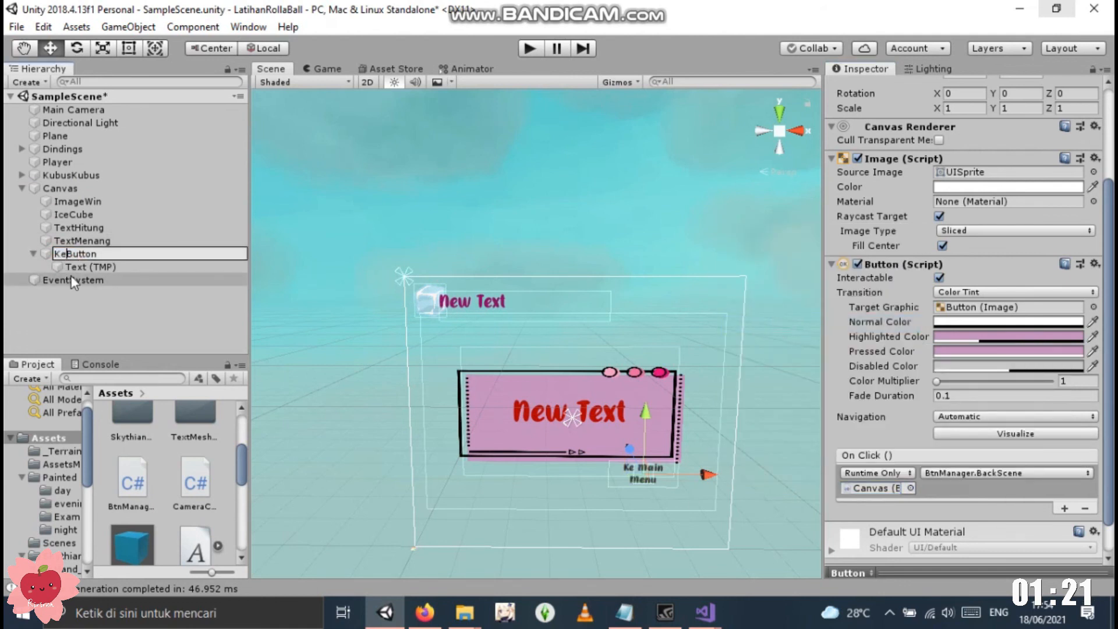
type("Menu")
key("Return")
Duplicate KeMenuButton and rename the copy as KeluarButton
right_click(112, 252)
left_click(156, 319)
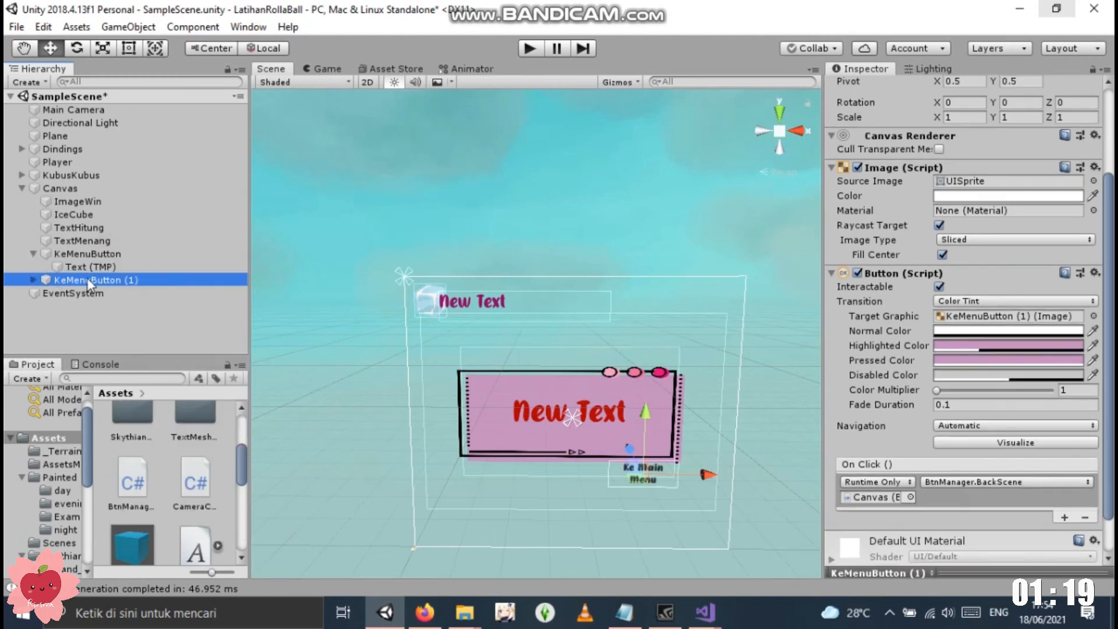
left_click(172, 278)
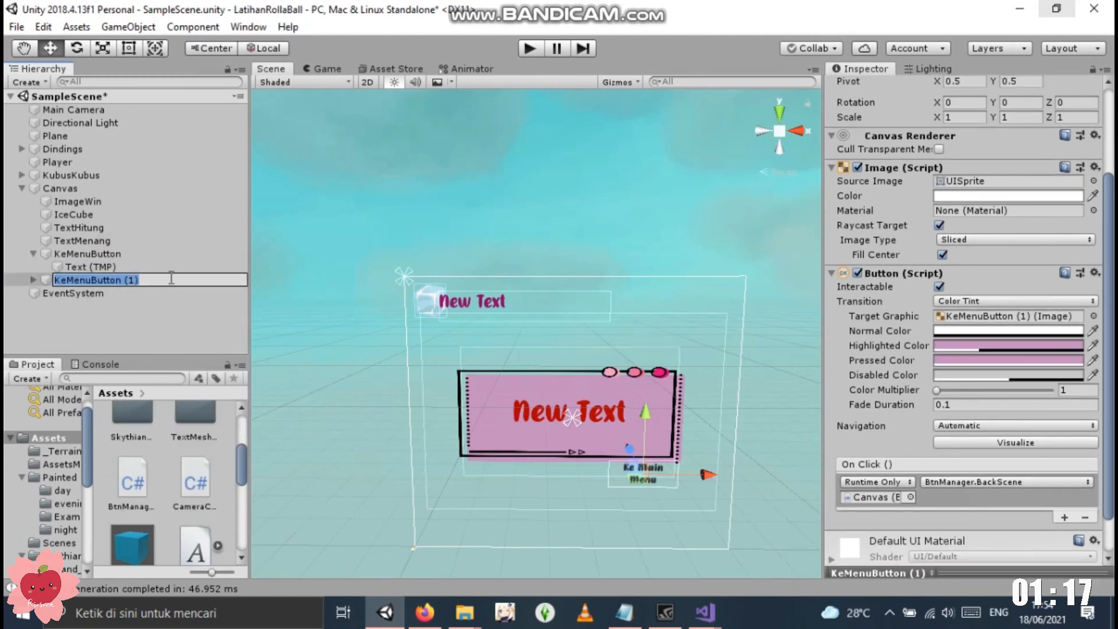
right_click(130, 282)
left_click(175, 335)
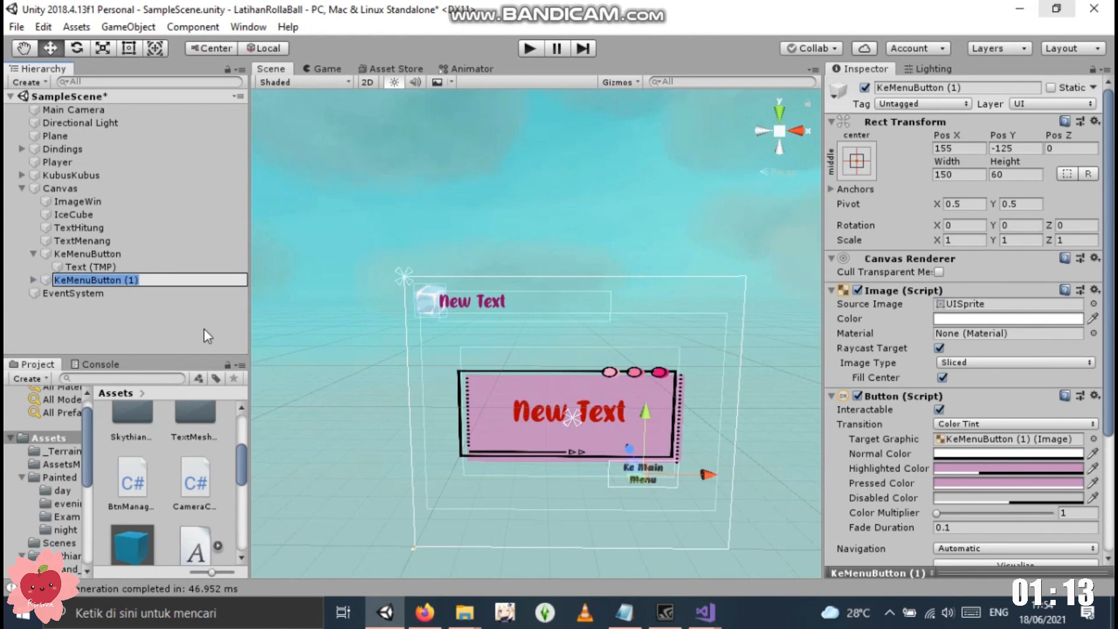
type("KeluarBo")
type("tton")
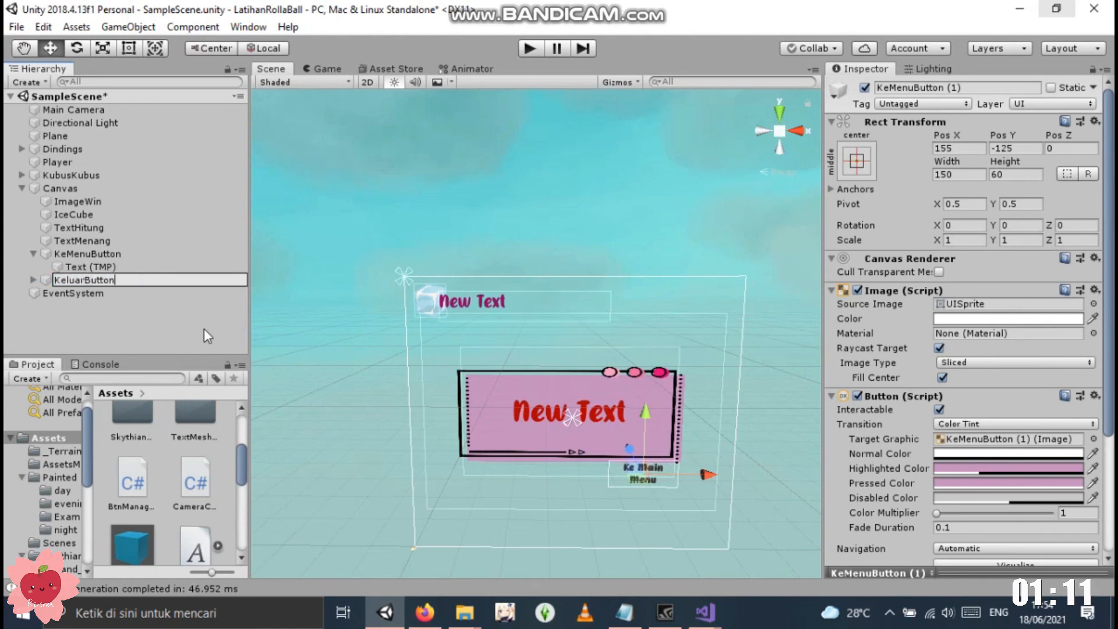
key("Return")
Set the text of KeluarButton's label to Keluar and move the label to the left of Ke Main Menu
key("Right")
key("Down")
left_click(881, 366)
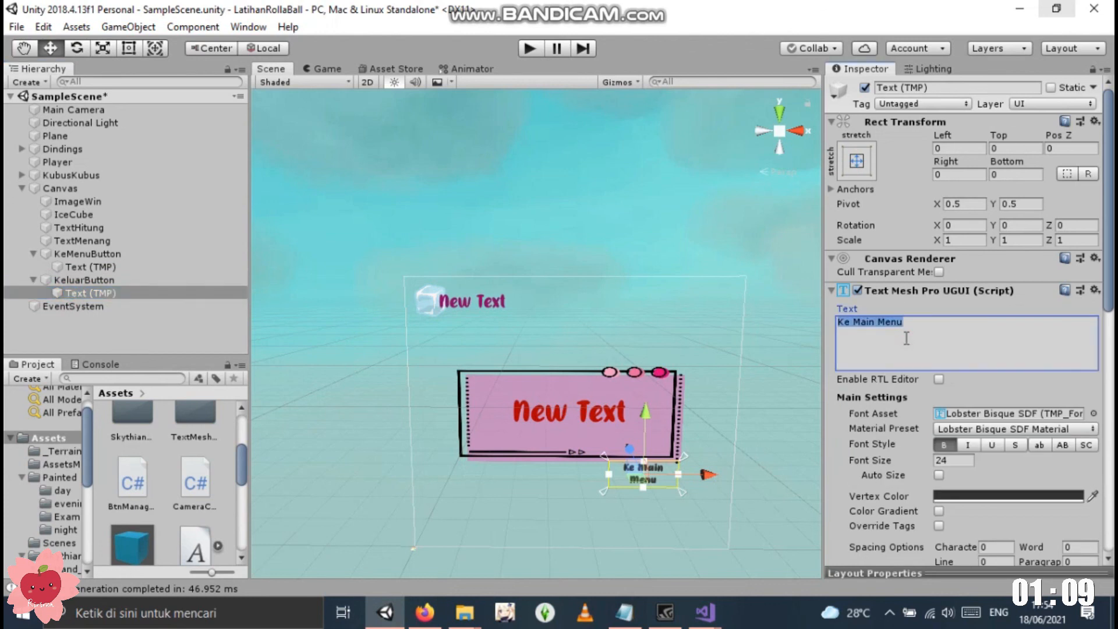
type("Keluar")
left_click_drag(709, 477, 589, 482)
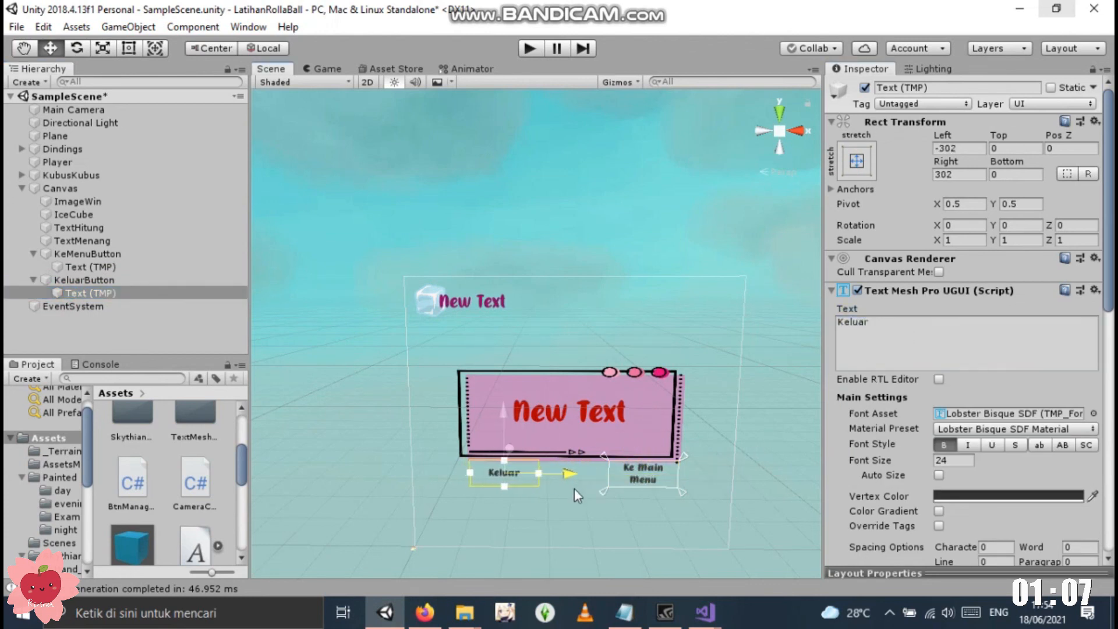
Have KeluarButton's On Click event call BtnManager.KeluarGame and briefly run the game to check the buttons
scroll(940, 456, "down", 10)
left_click(84, 280)
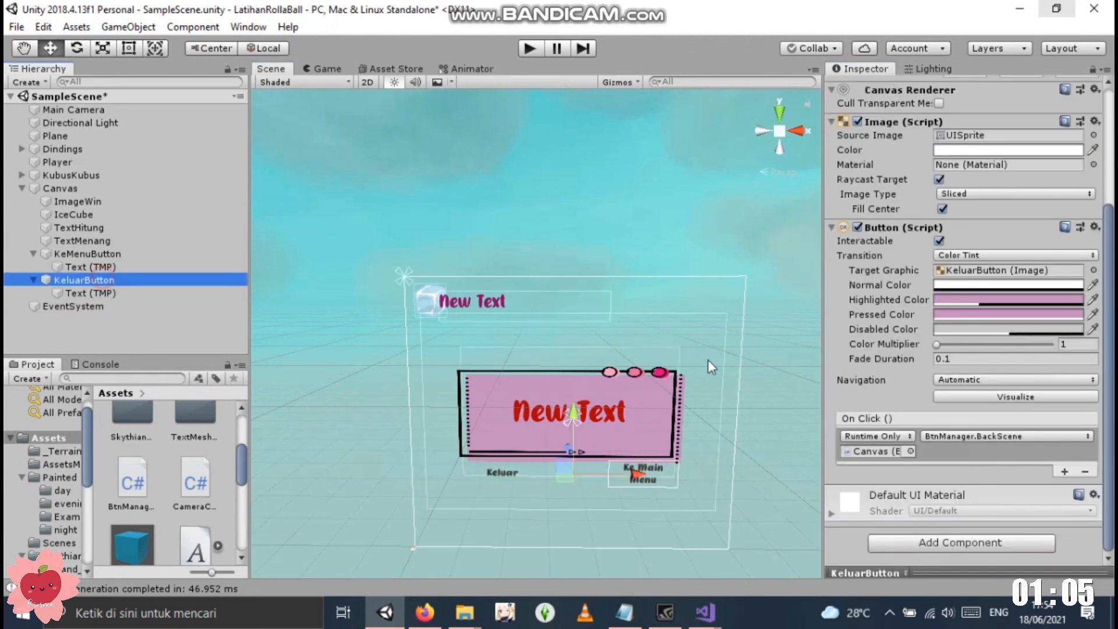
left_click(970, 438)
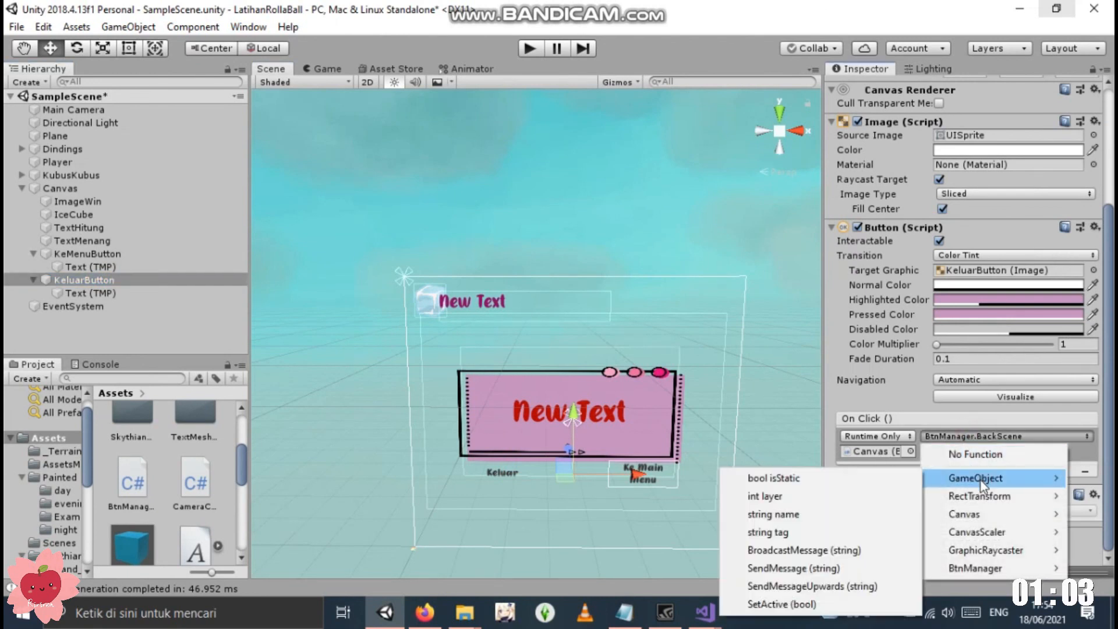
mouse_move(994, 568)
left_click(780, 496)
left_click(529, 48)
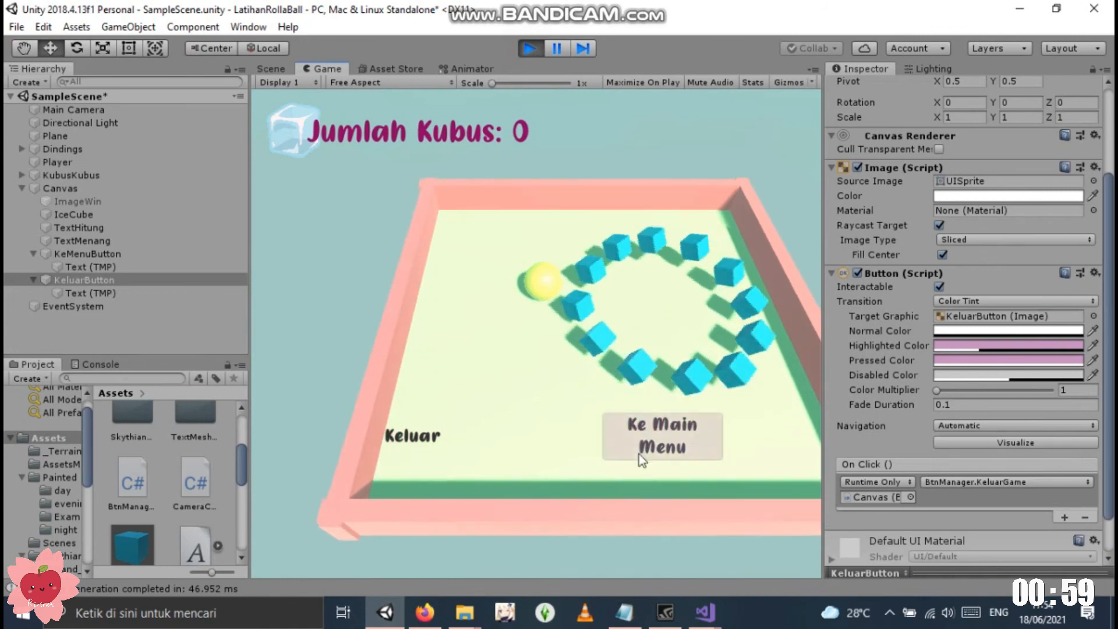
left_click(529, 48)
Move the Keluar label back onto its button and place KeluarButton itself to the left of Ke Main Menu
left_click(169, 293)
left_click_drag(573, 476, 672, 476)
left_click(161, 280)
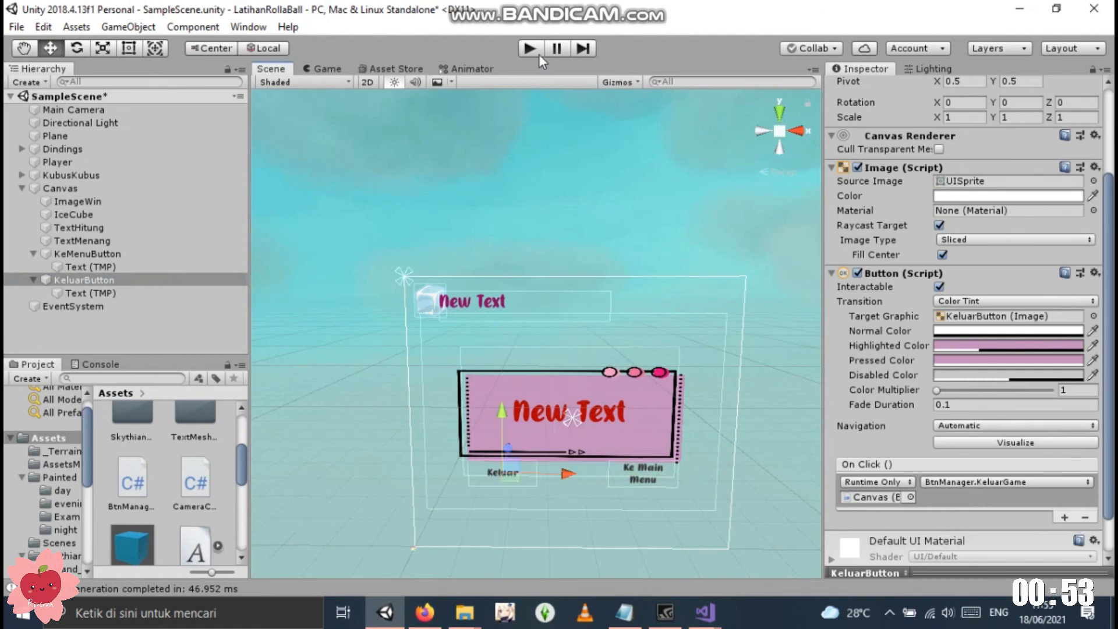
Run the game to test the Ke Main Menu button, return to the level through Mulai, and stop the game
left_click(539, 54)
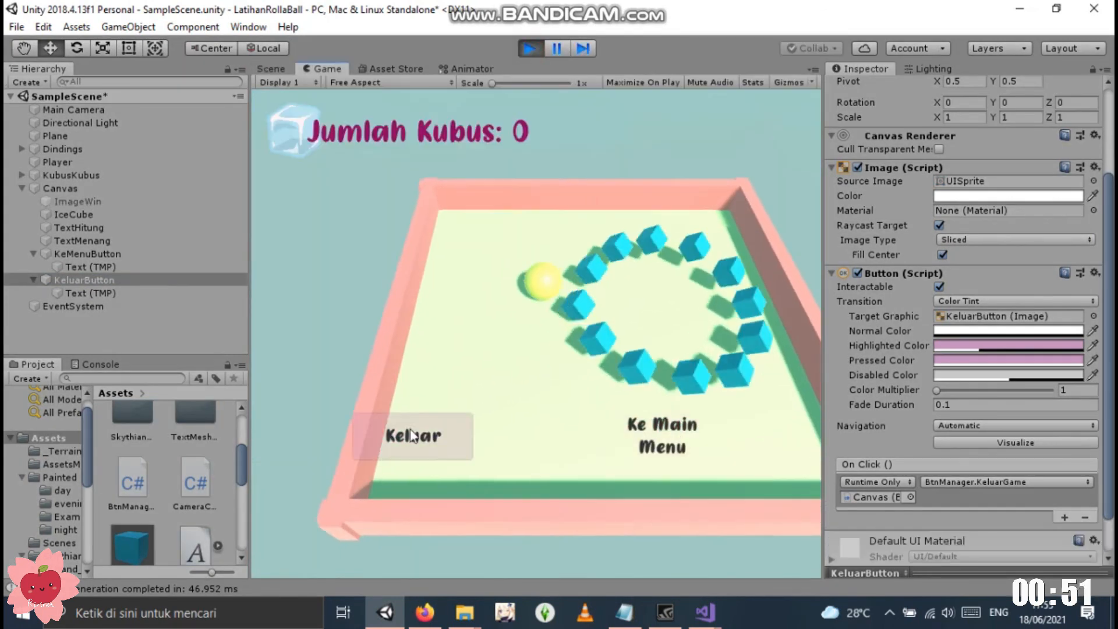
left_click(690, 434)
left_click(548, 291)
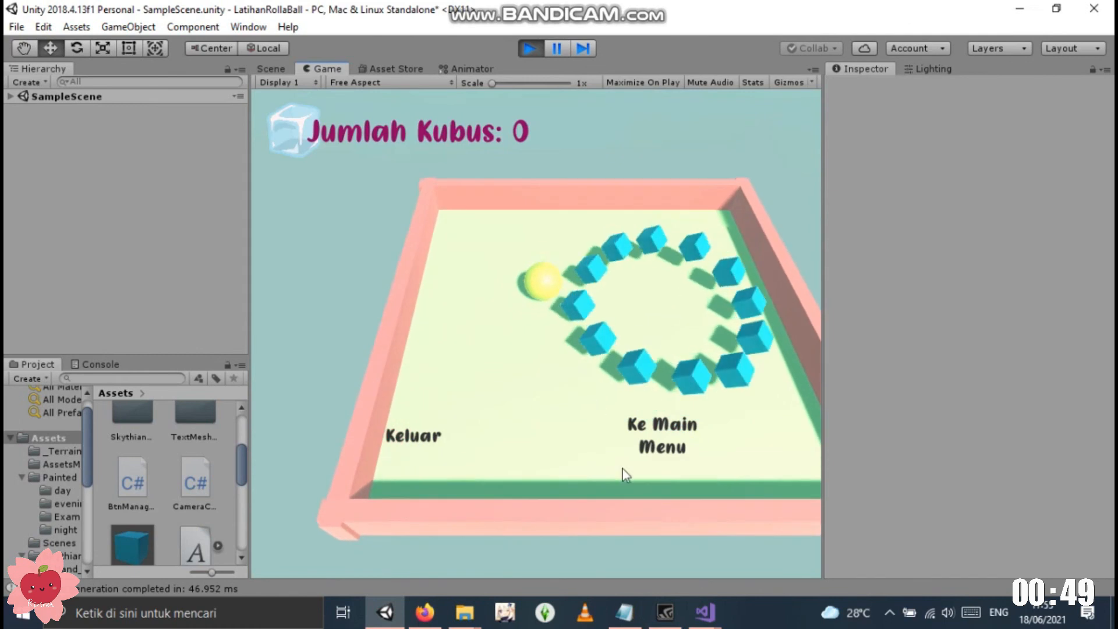
left_click(532, 49)
Deactivate KeMenuButton and KeluarButton together
left_click(84, 280)
left_click(87, 254, "ctrl")
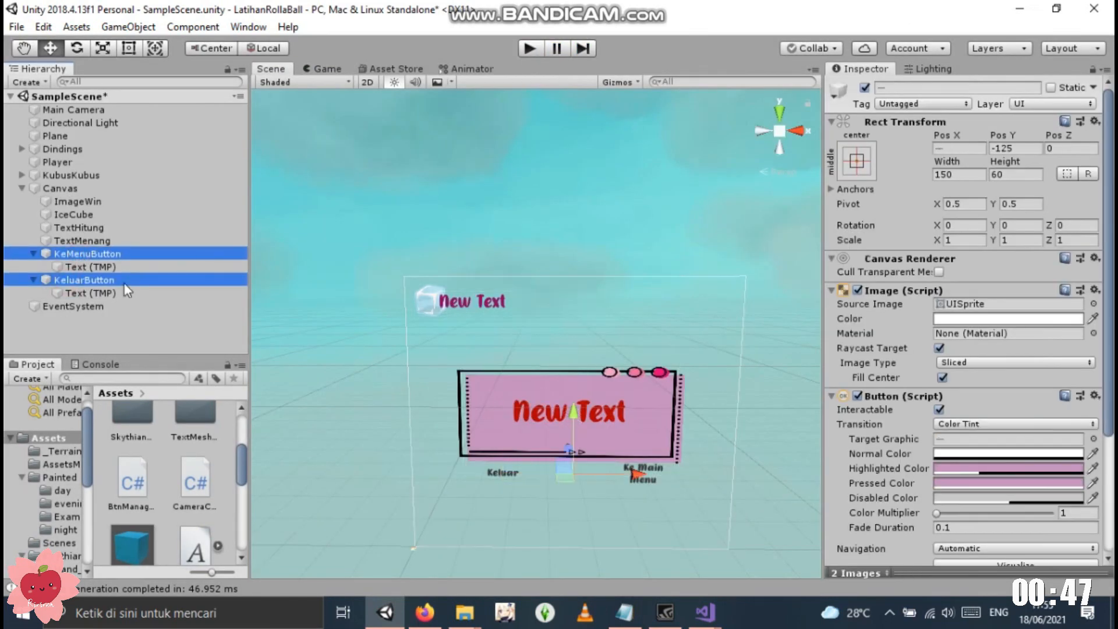
left_click(865, 87)
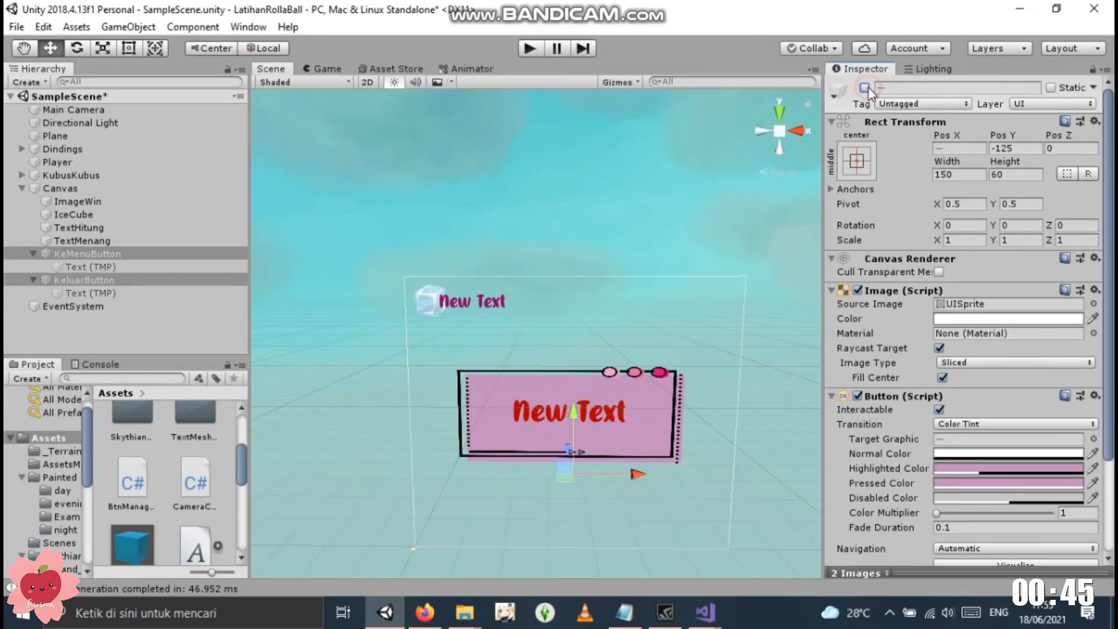
Open the Player object's PlayerController script for editing in Visual Studio
left_click(146, 321)
left_click(114, 163)
scroll(985, 415, "down", 10)
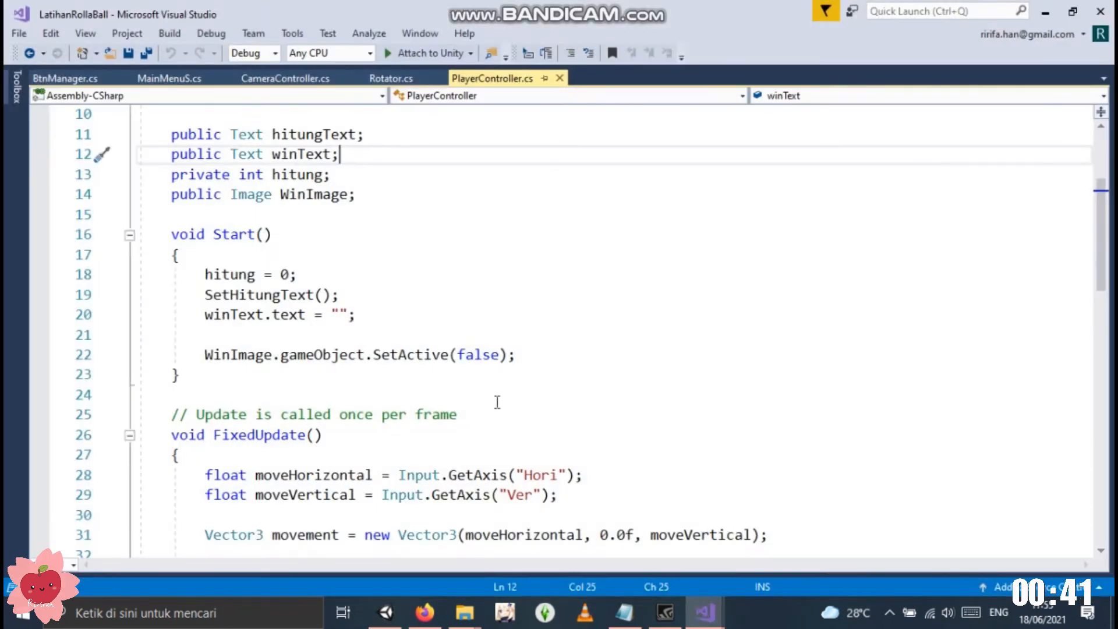
scroll(325, 273, "up", 1)
Declare public Button backButton, menuButton; above the WinImage field in PlayerController
left_click(363, 257)
key("Up")
key("Return")
key("Return")
key("Up")
key("Delete")
key("Return")
key("BackSpace")
type("public")
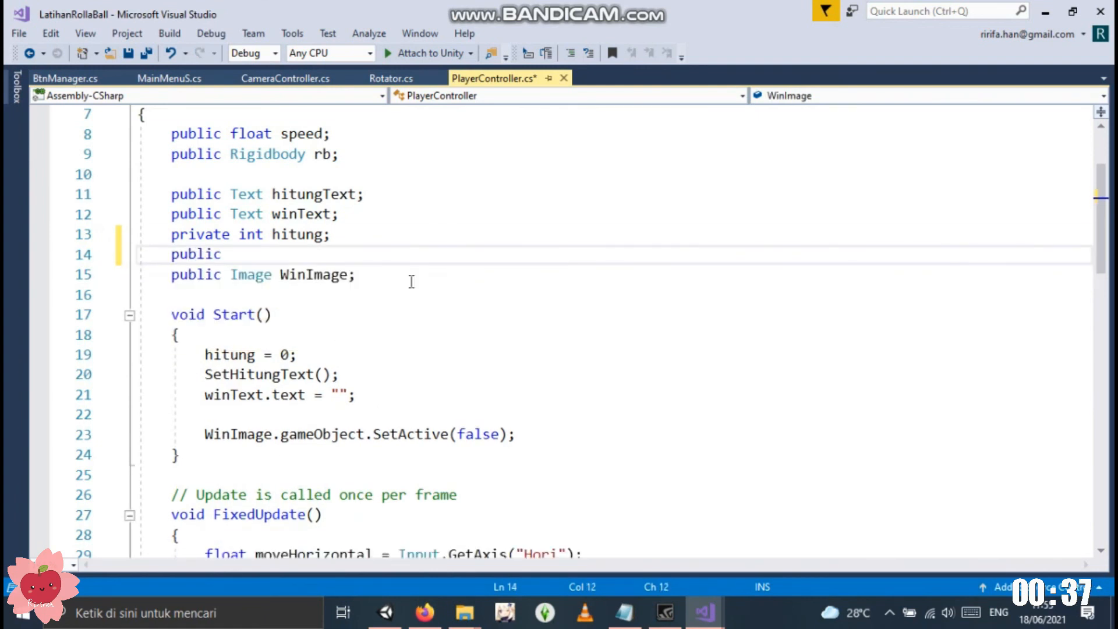
type(" Button back")
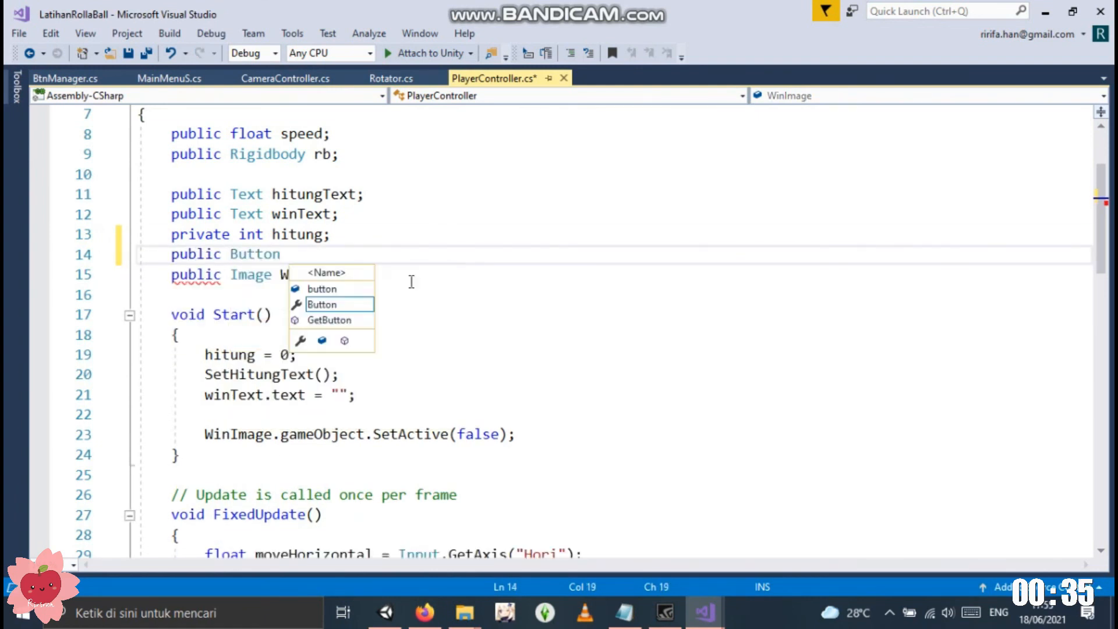
key("BackSpace")
key("BackSpace")
key("BackSpace")
type("ackButton, Menu")
key("BackSpace")
key("BackSpace")
key("BackSpace")
key("BackSpace")
type("menuButton;")
Add backButton.gameObject.SetActive(true); below the WinImage line in the hitung >= 12 block of SetHitungText
scroll(409, 280, "down", 11)
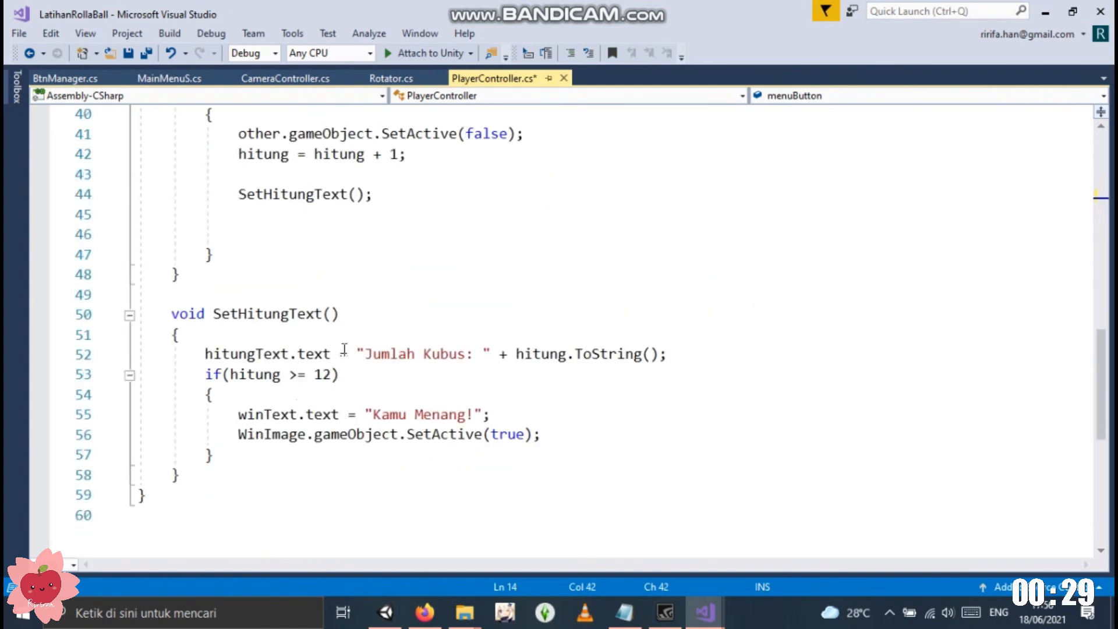
left_click(573, 436)
key("Return")
key("Return")
type("backButton.gameObject")
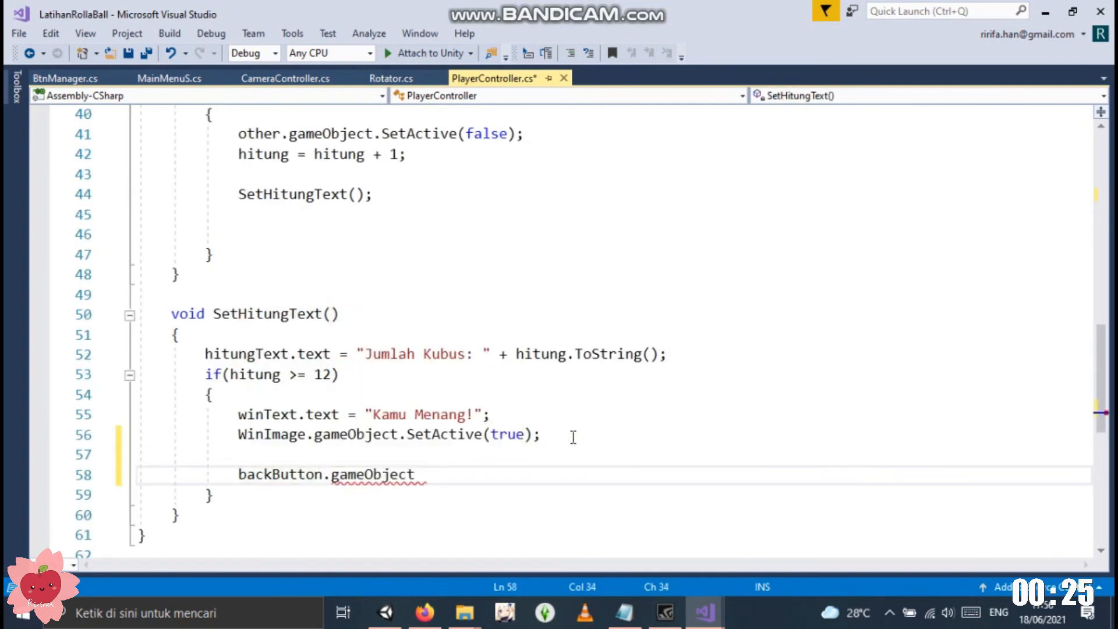
type(".SetActive(true);")
key("Return")
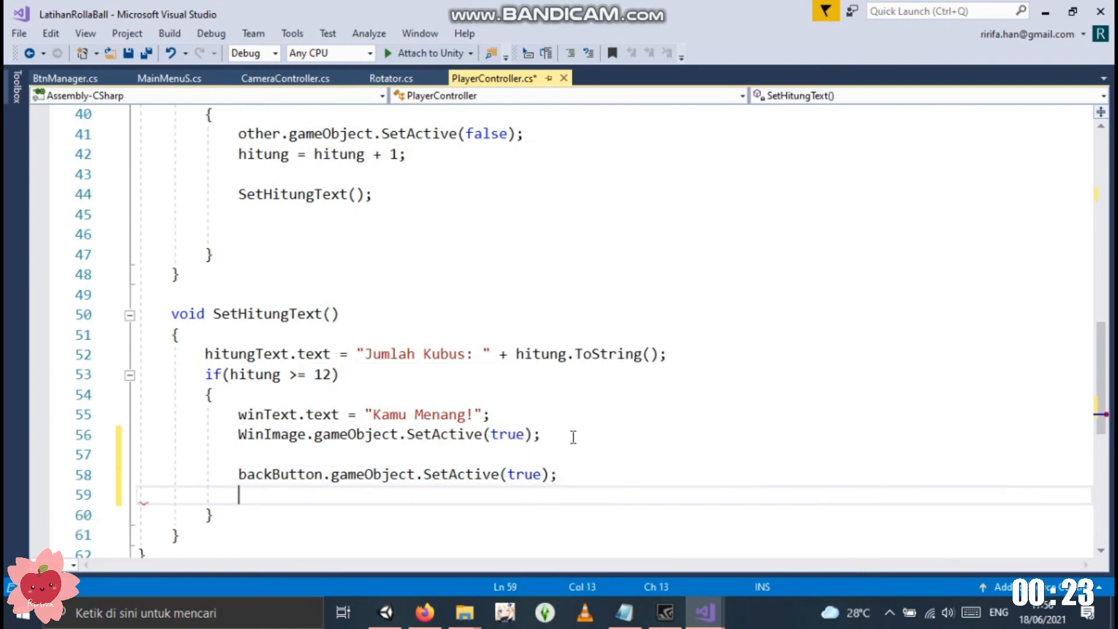
Add menuButton.gameObject.SetActive(true); below the backButton line and return to Unity
type("menuButton.gameObject.SetActive(Tru")
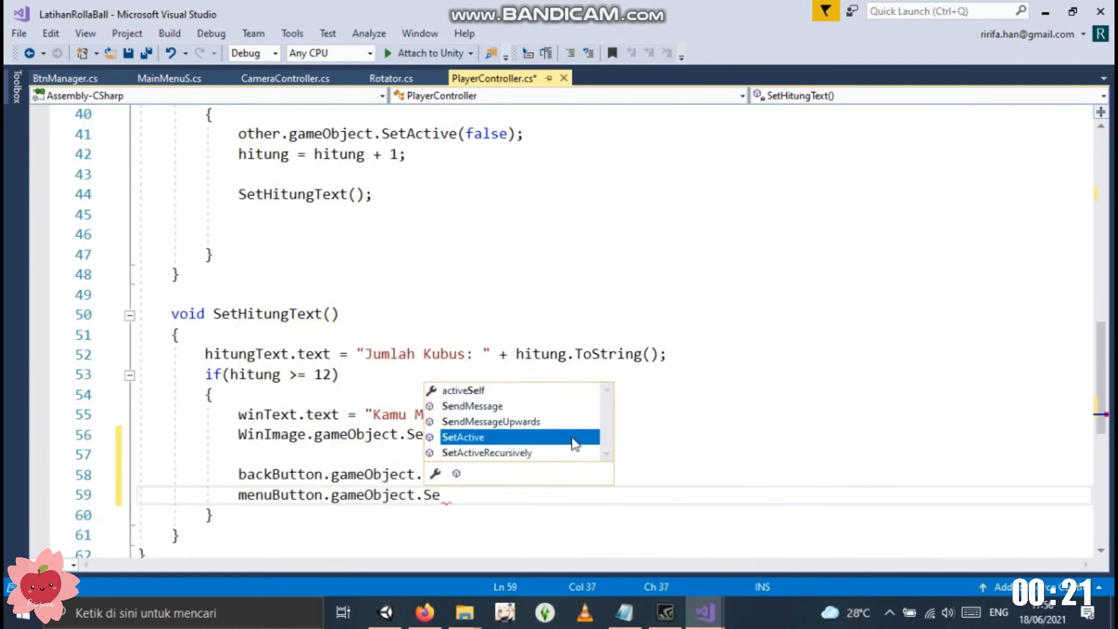
key("BackSpace")
key("BackSpace")
key("BackSpace")
type("true);")
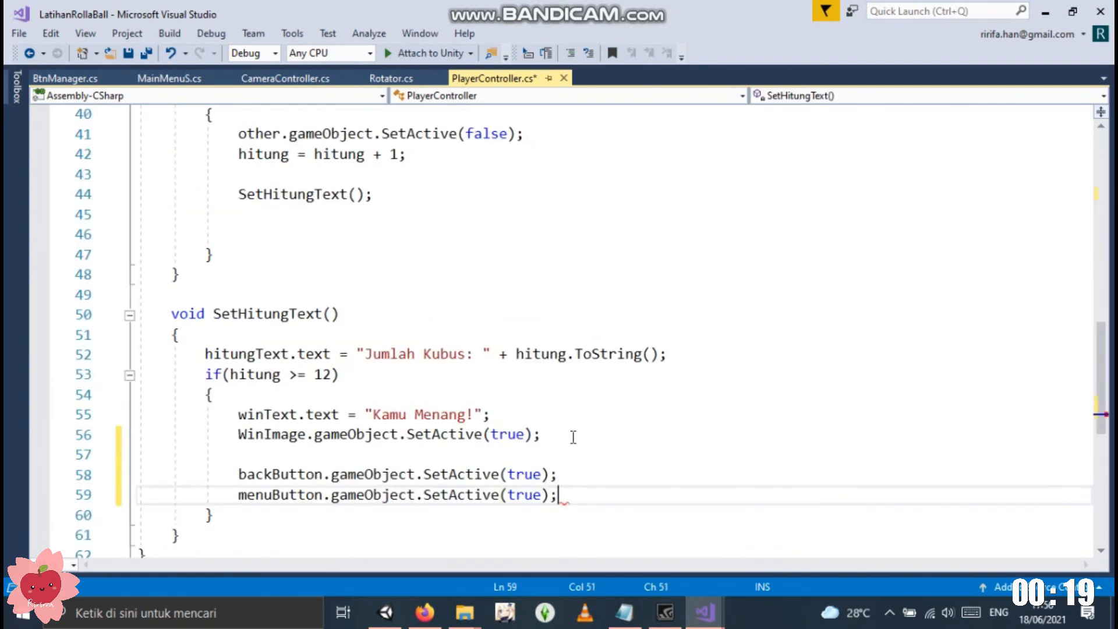
key("alt+Tab")
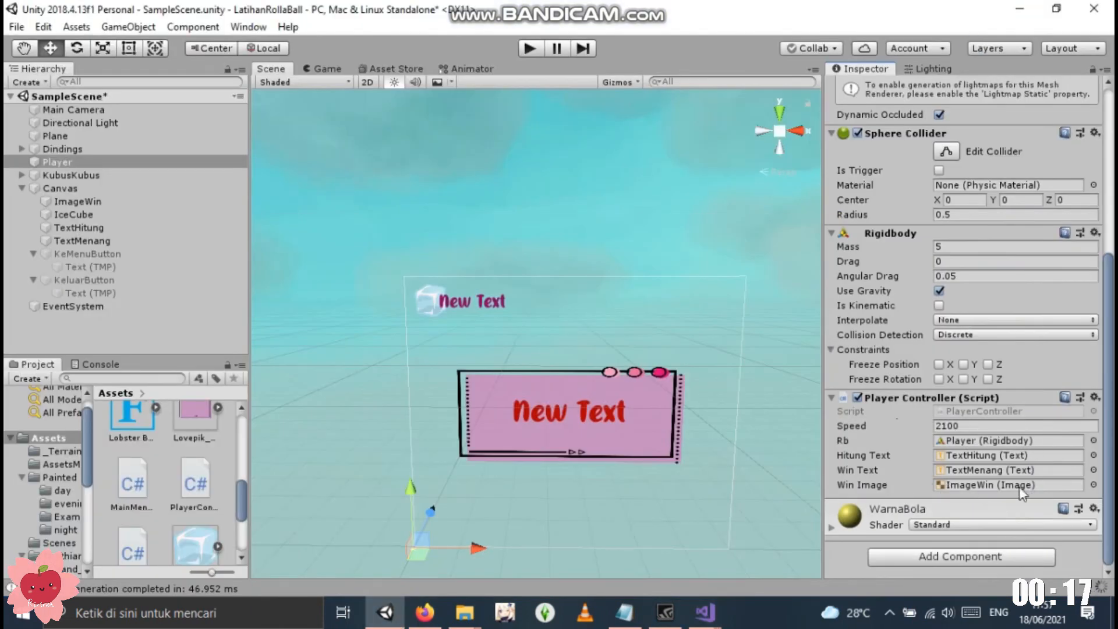
Assign KeluarButton as Back Button and KeMenuButton as Menu Button in the Player Controller component, and briefly run the game
left_click_drag(84, 277, 997, 471)
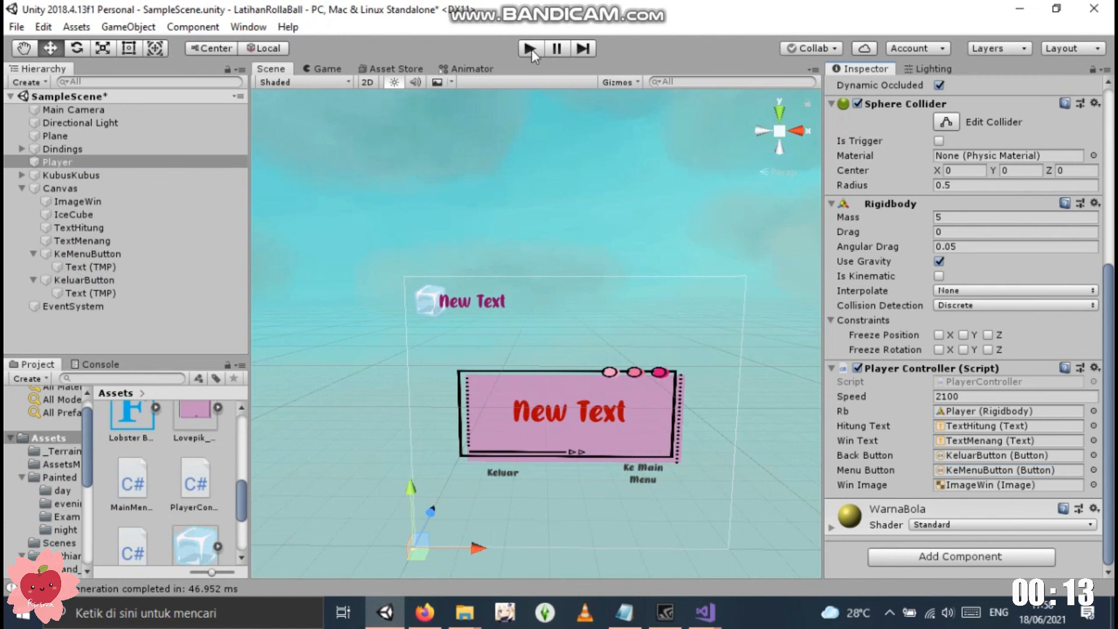
left_click(530, 49)
left_click(530, 49)
Select KeMenuButton and KeluarButton and make both inactive so they start hidden
left_click(76, 255)
left_click(84, 280, "ctrl")
scroll(918, 114, "up", 5)
left_click(866, 88)
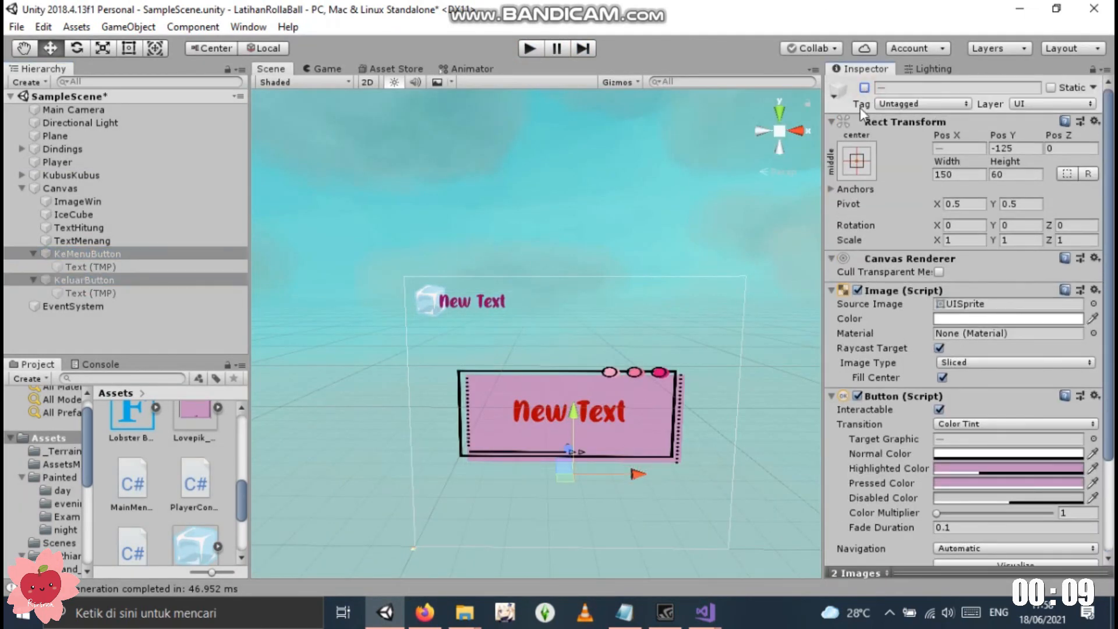
Run the game and roll the ball through all the cubes to trigger the win screen
left_click(530, 49)
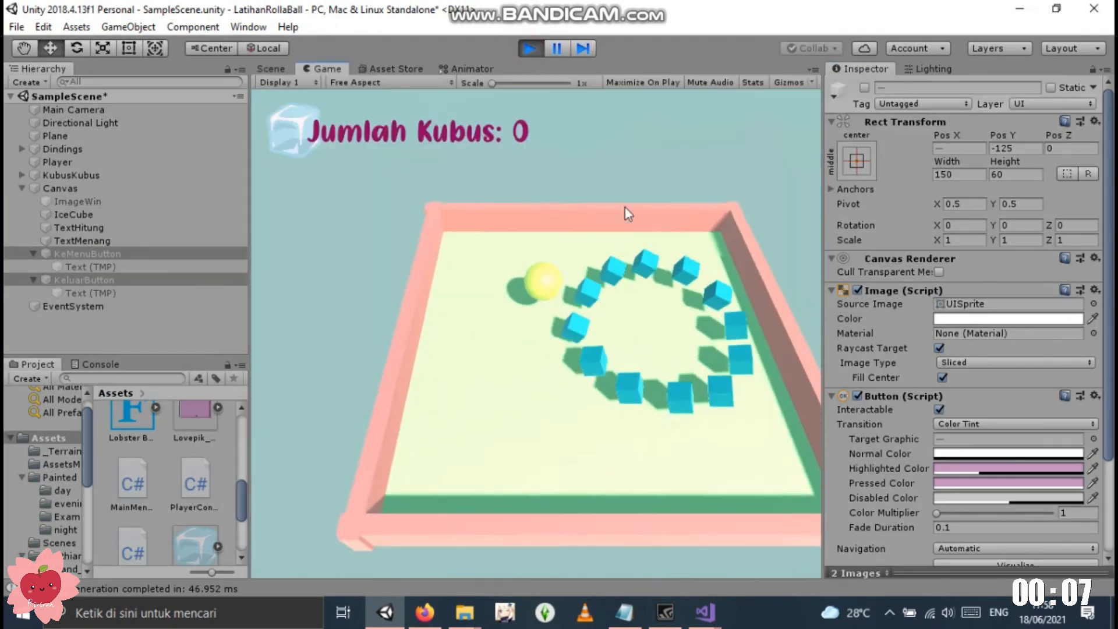
key("Right")
key("Down")
key("Up")
key("Left")
key("Down")
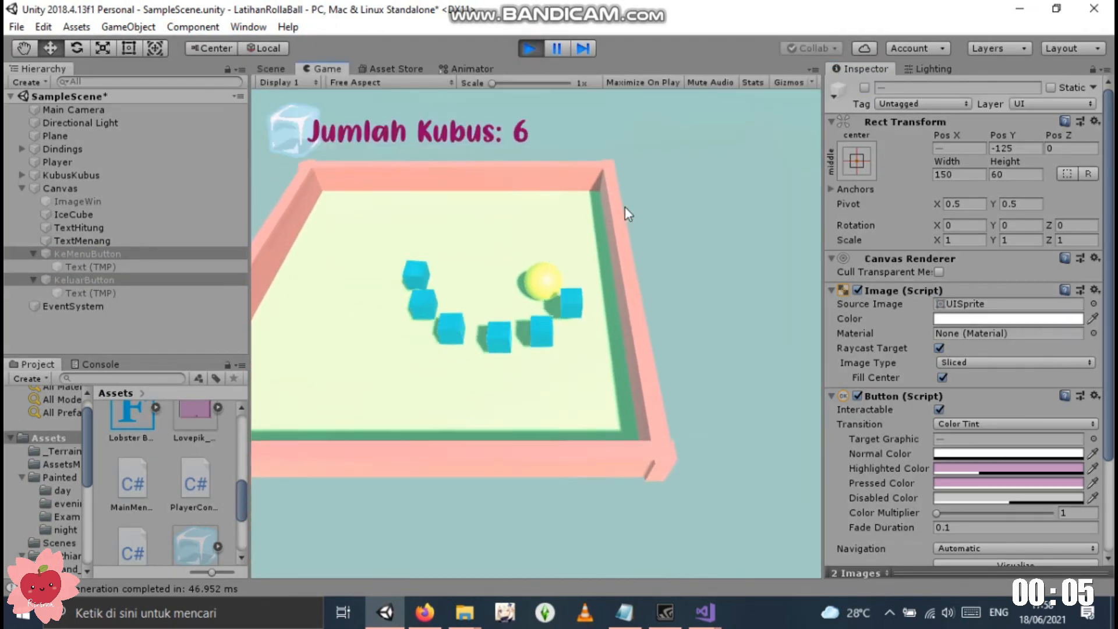
key("Left")
key("Up")
key("Right")
key("Down")
key("Up")
key("Left")
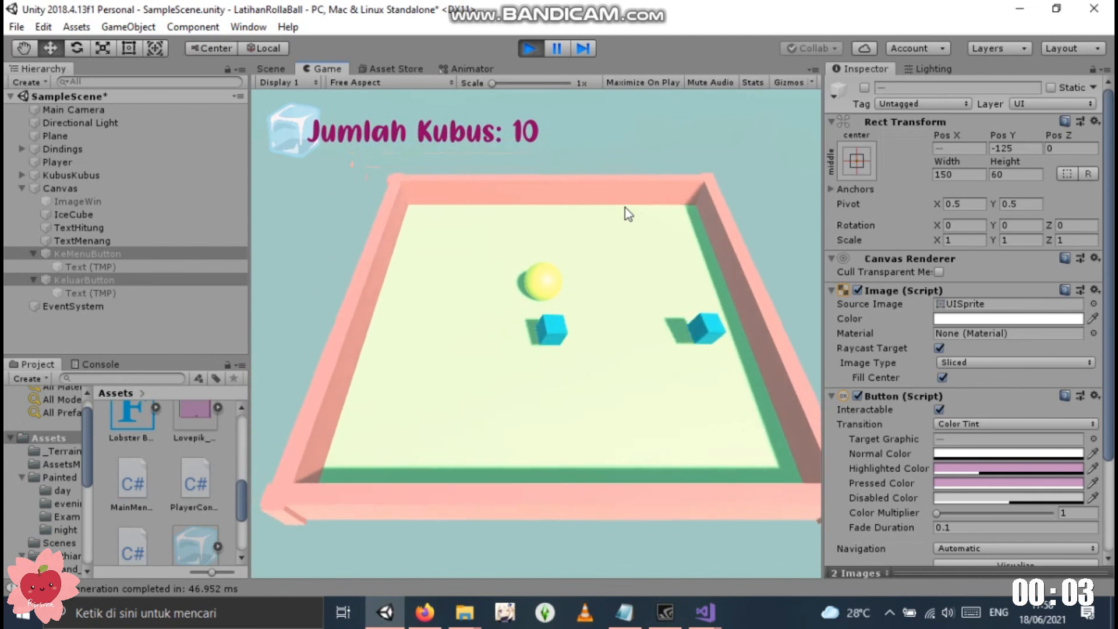
key("Down")
key("Right")
key("Up")
Test the Keluar button on the win screen, check the Console for its log entry, and stop the game
left_click(429, 443)
left_click(101, 364)
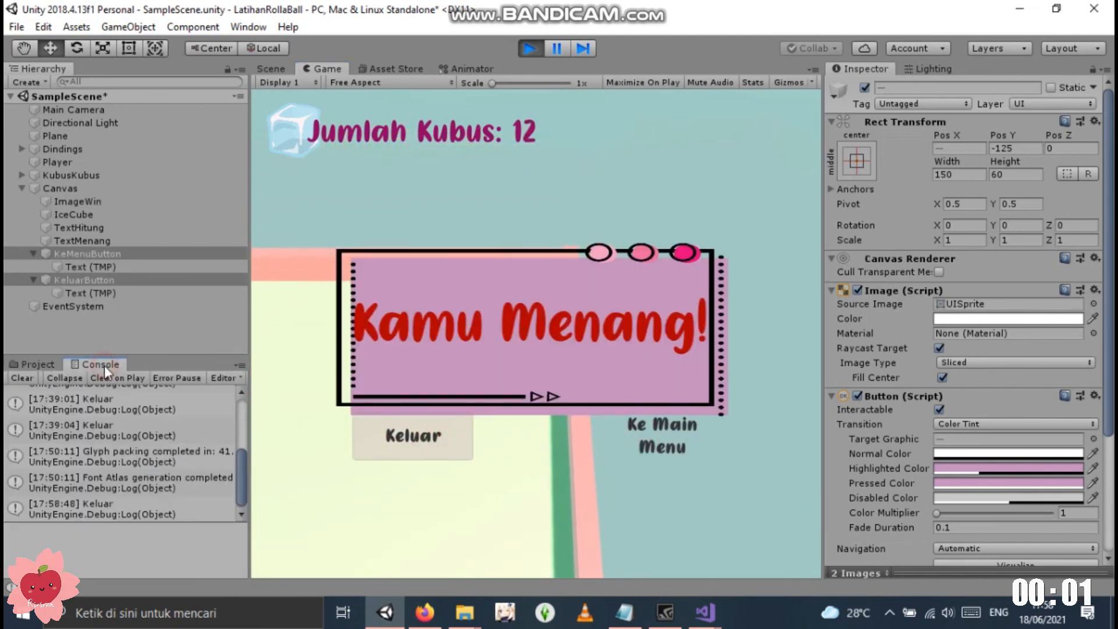
left_click(529, 49)
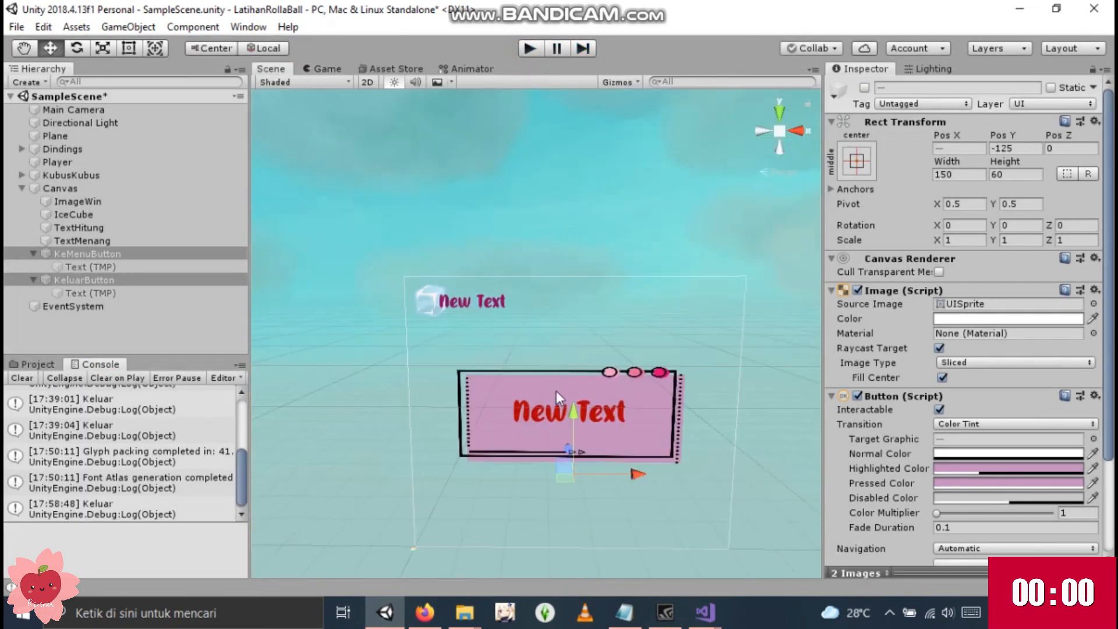
Run the game again, collect all the cubes, and test the Ke Main Menu button on the win screen
left_click(528, 51)
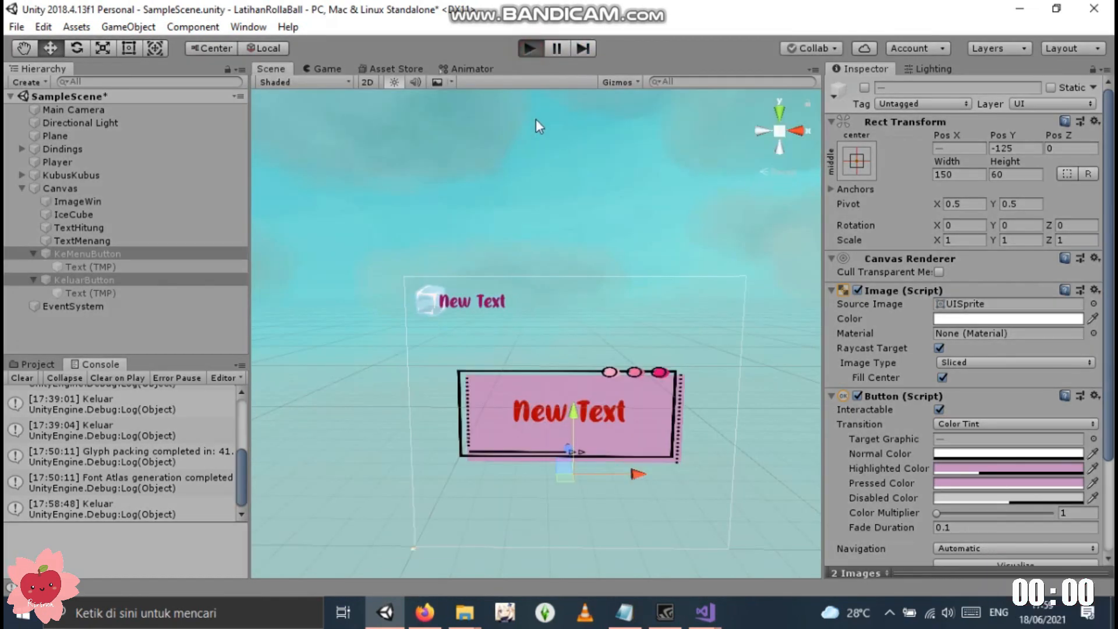
key("Down")
key("Right")
key("Up")
key("Left")
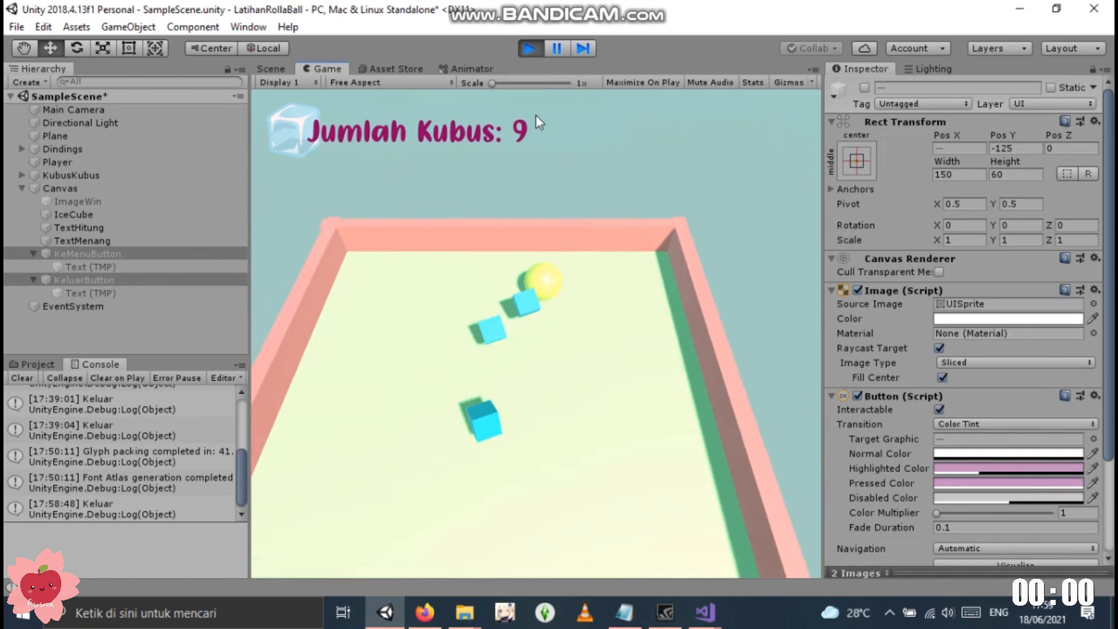
key("Down")
left_click(670, 437)
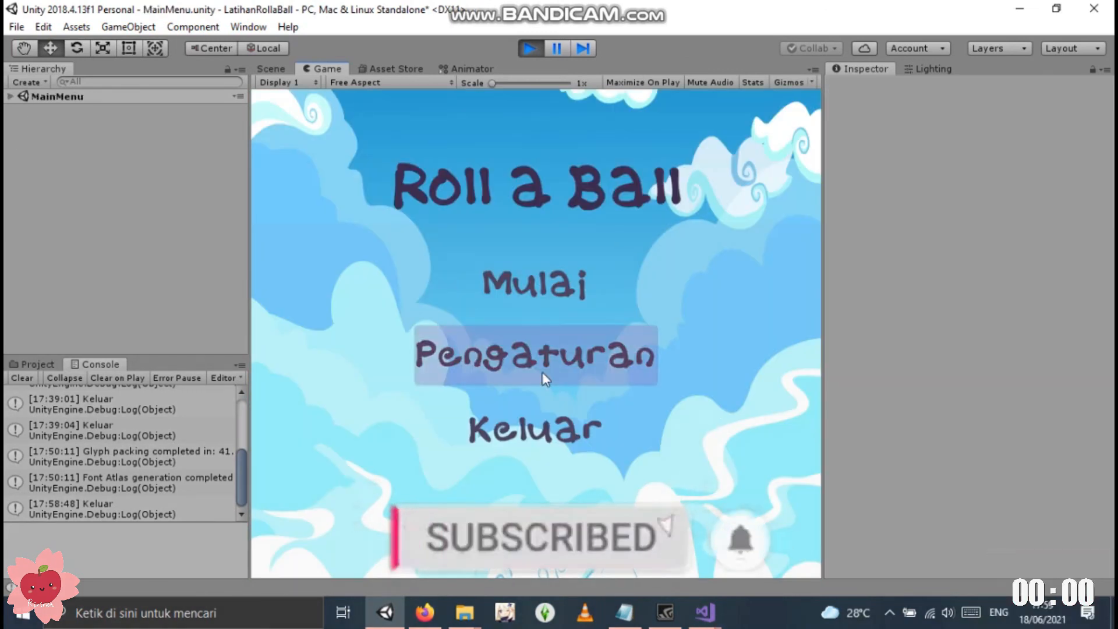